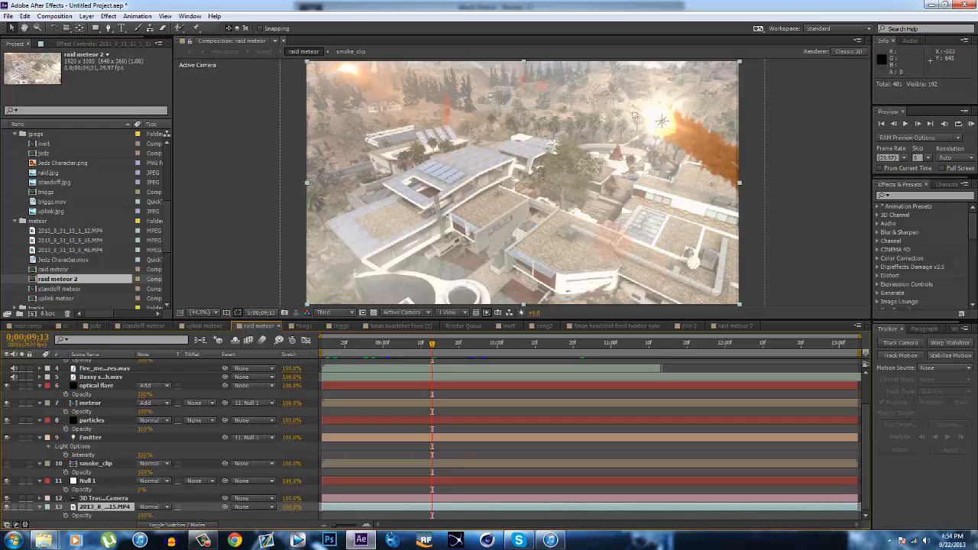
Open the cc composition and review the effects applied to Adjustment Layer 2
click(66, 325)
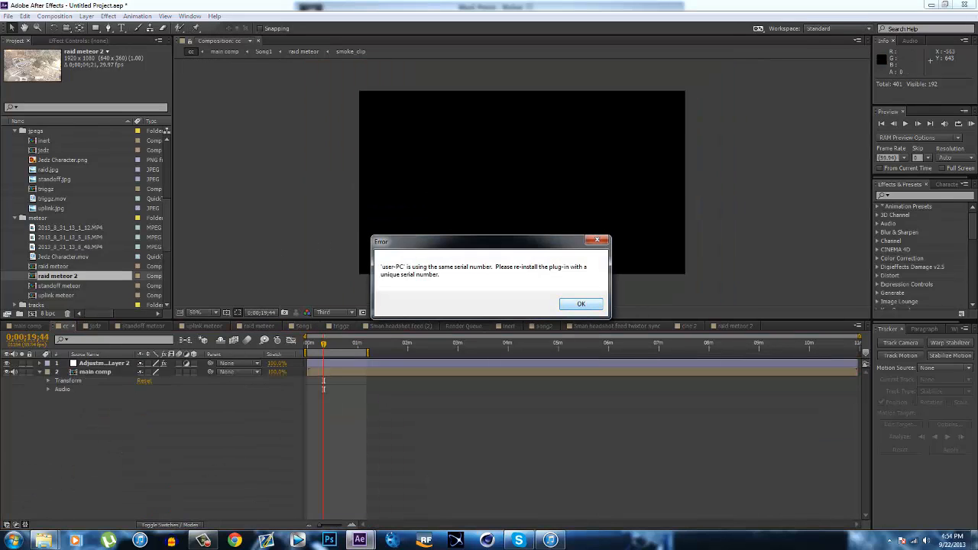
key(Return)
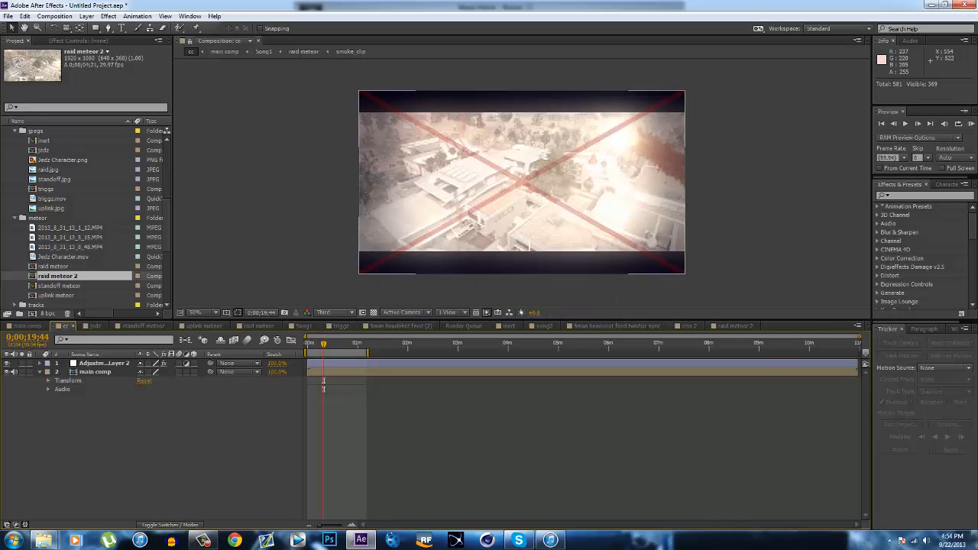
click(104, 364)
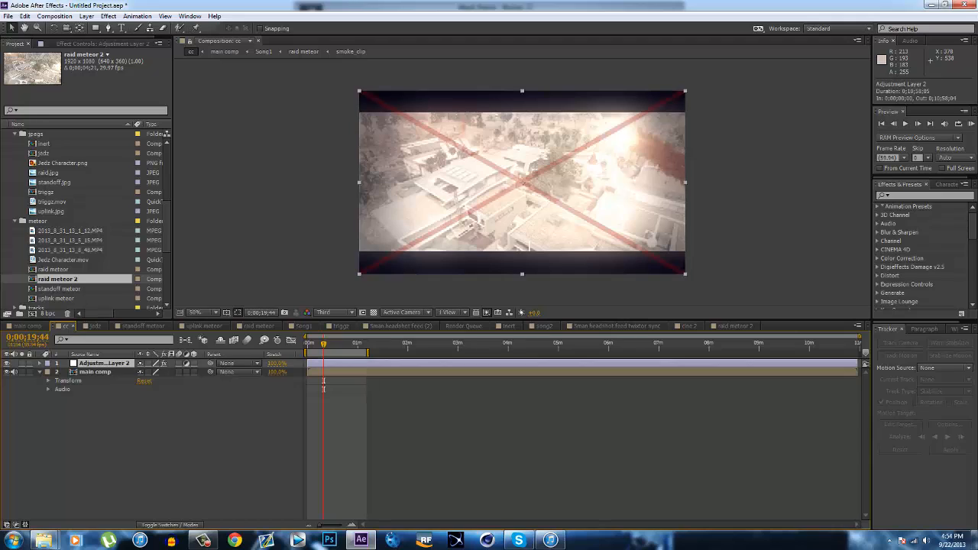
click(100, 43)
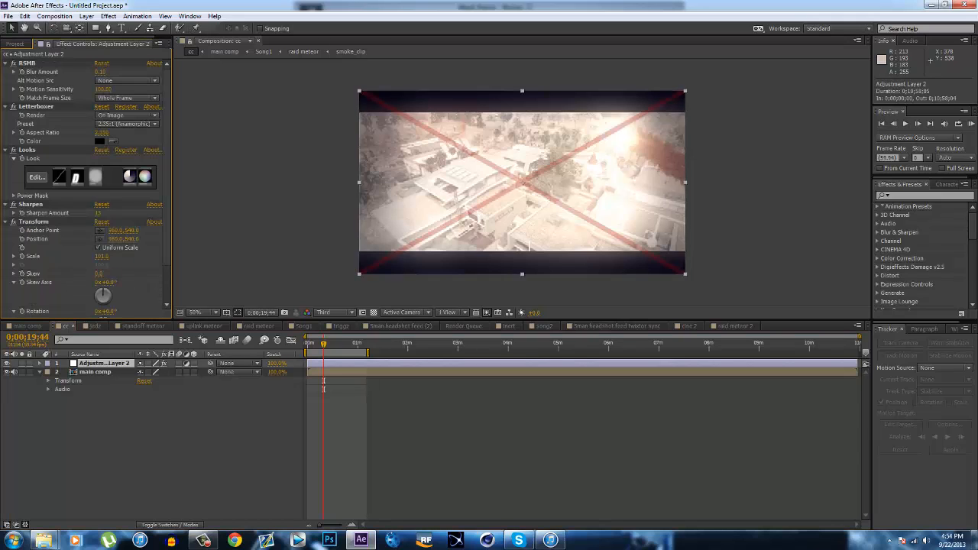
scroll(86, 188, down, 2)
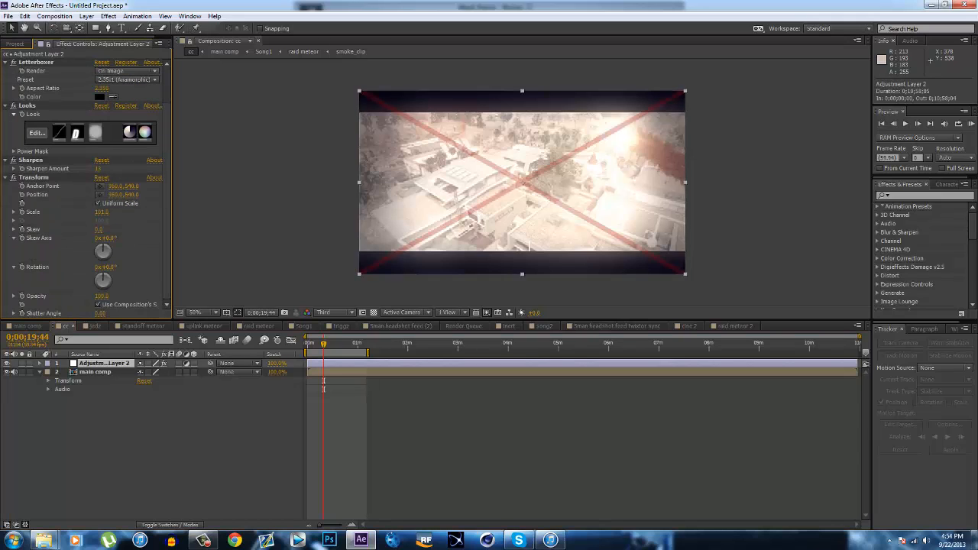
scroll(87, 188, up, 2)
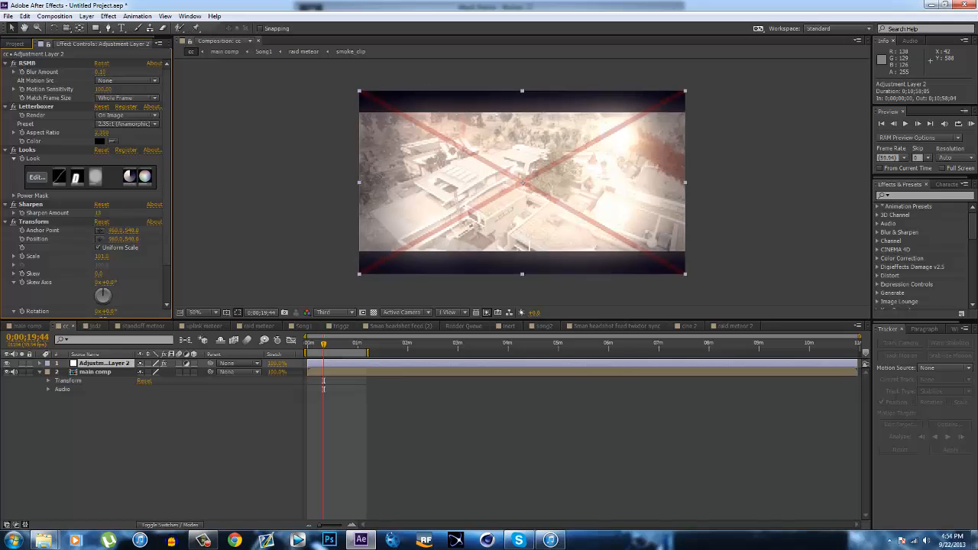
Compare the cc composition with and without the Looks effect on the adjustment layer, leaving the effect enabled
click(13, 150)
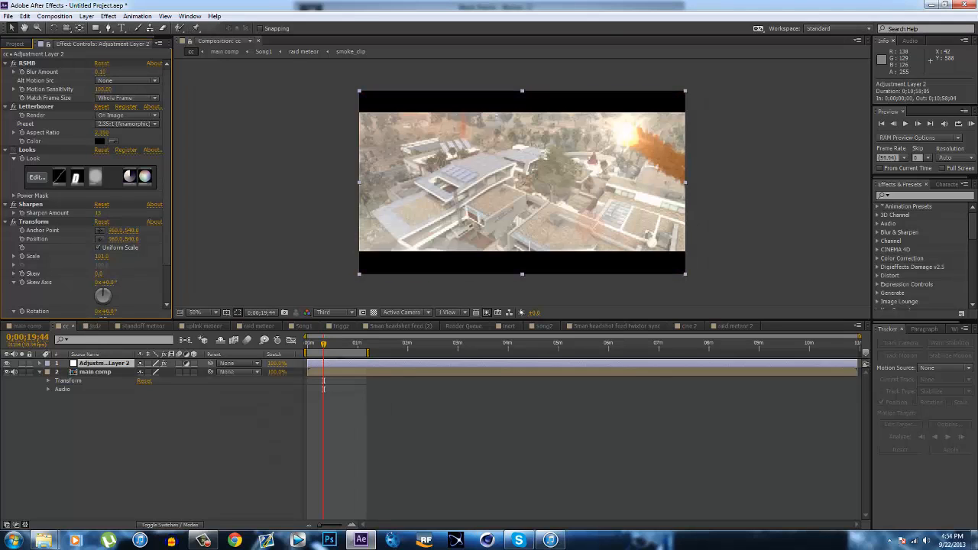
click(13, 150)
click(13, 150)
click(13, 150)
click(26, 150)
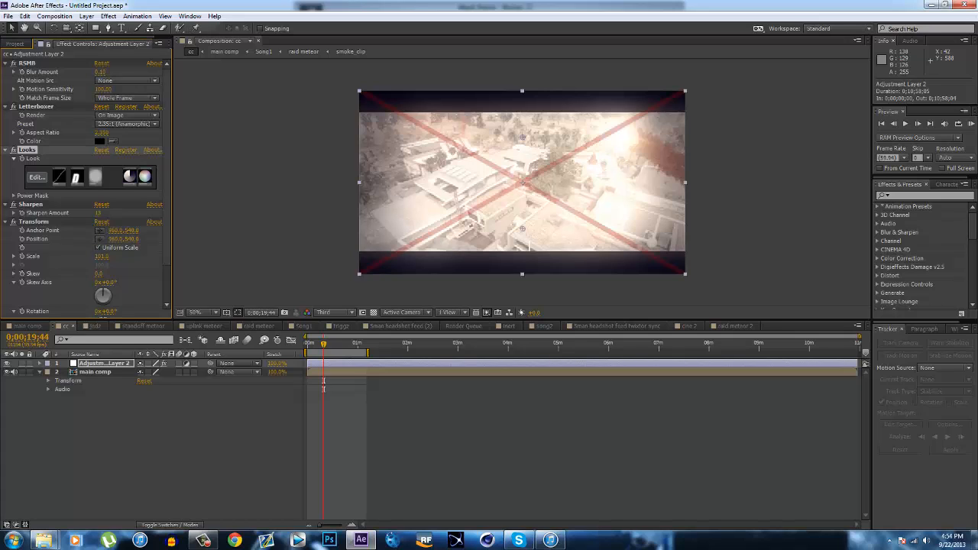
Preview the meteor animation in the raid meteor composition, and view the standoff meteor composition
click(258, 326)
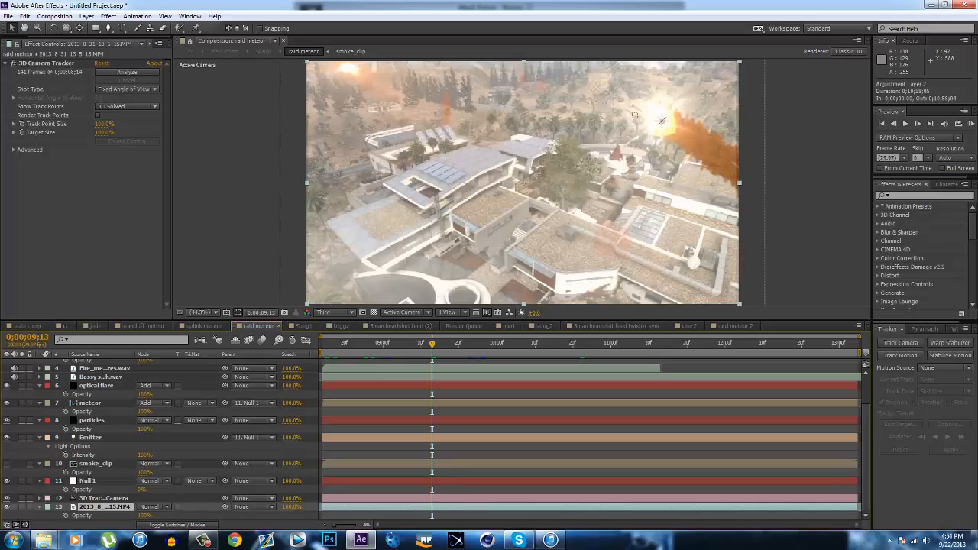
key(space)
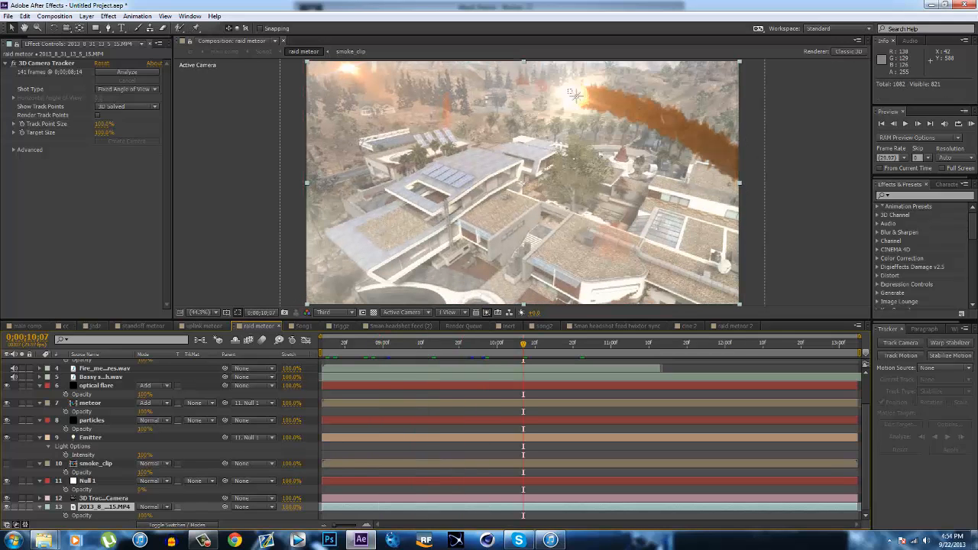
click(143, 326)
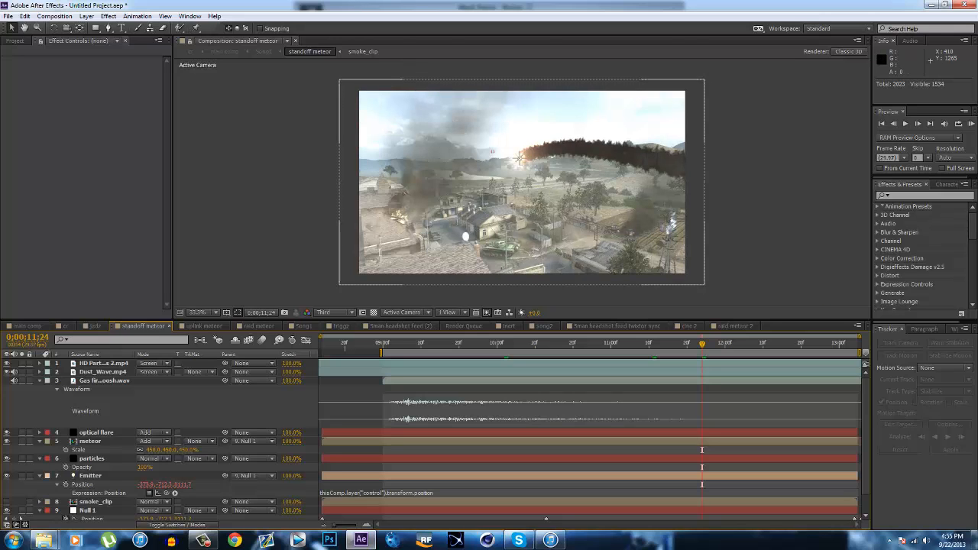
Open the raid meteor 2 composition and scrub through its raw footage
click(735, 327)
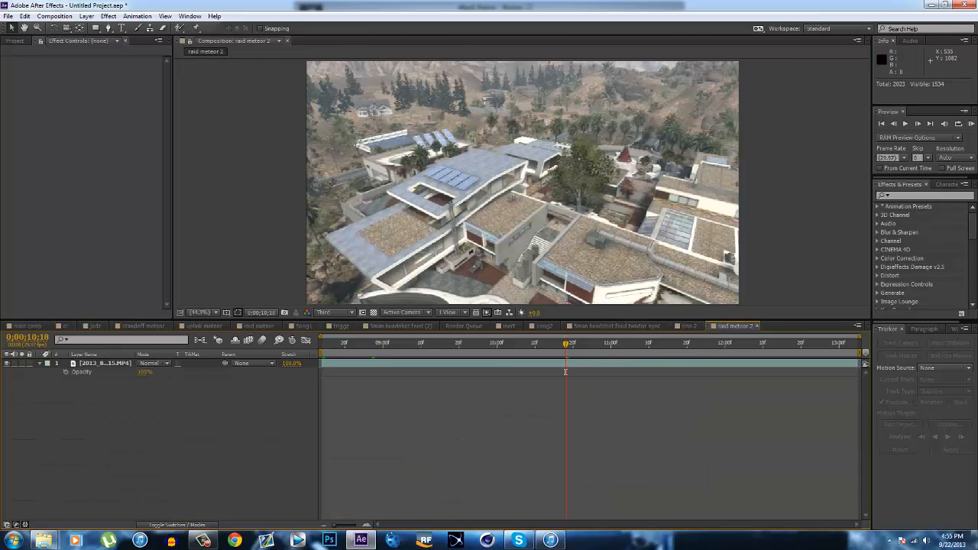
drag(566, 373, 383, 372)
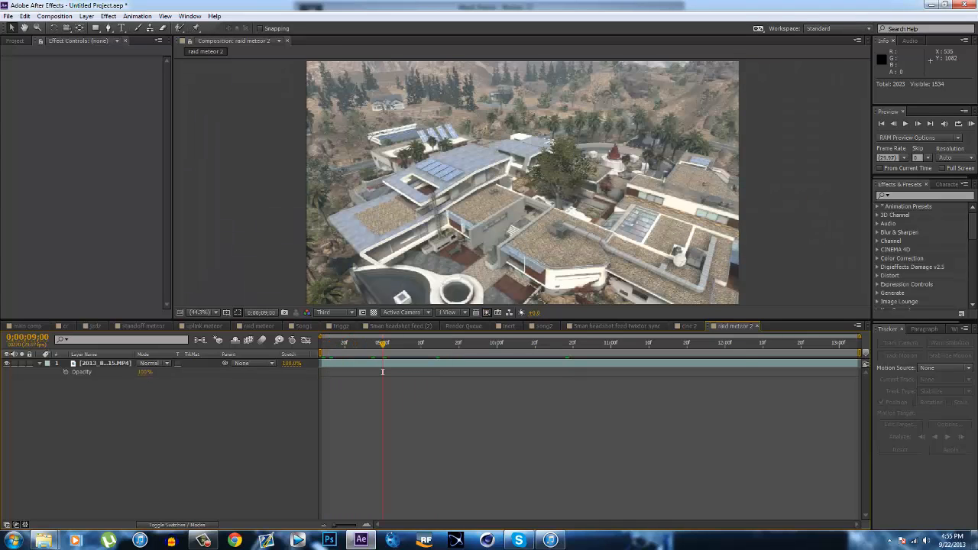
drag(662, 372, 855, 372)
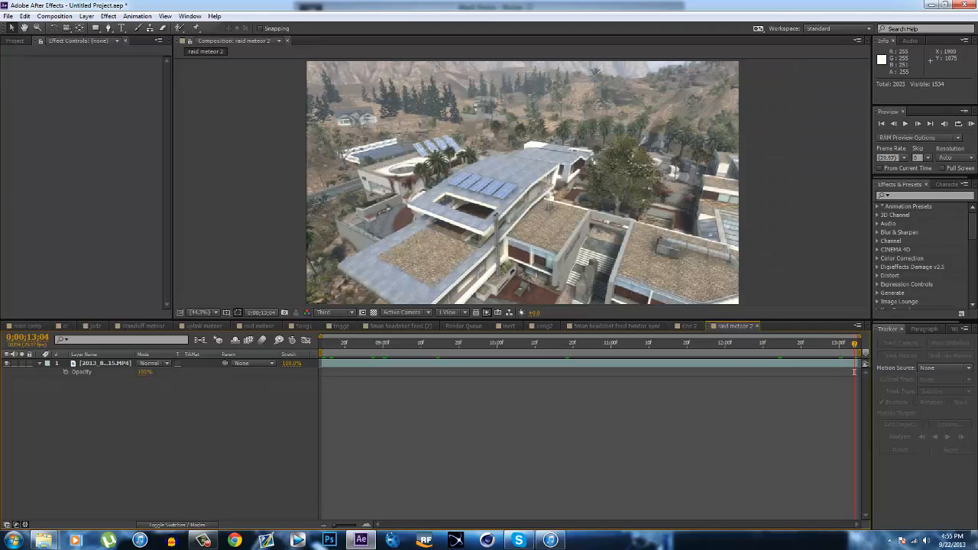
Collapse the footage layer's Opacity property and delete the existing 3D Camera Tracker effect from the clip in raid meteor 2
click(888, 330)
click(795, 364)
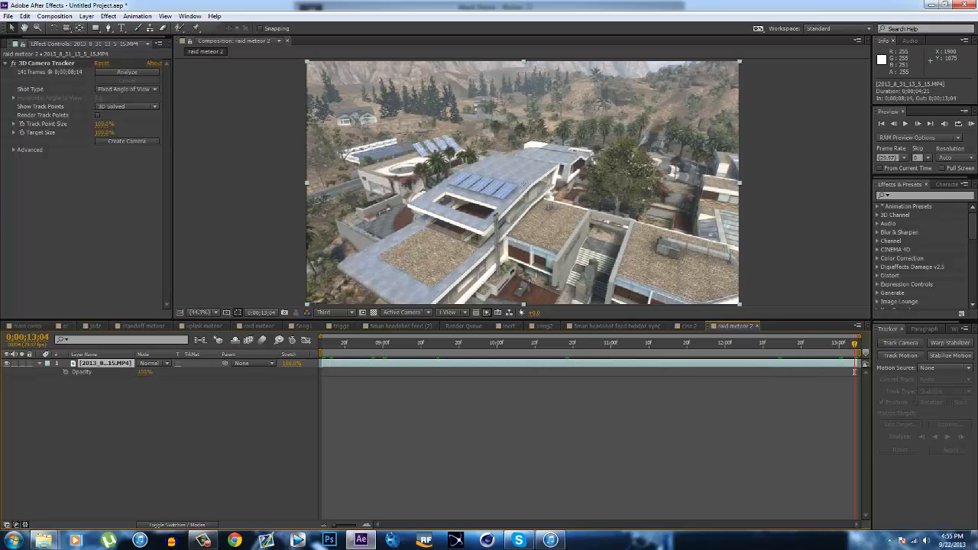
key(t)
click(854, 373)
click(845, 364)
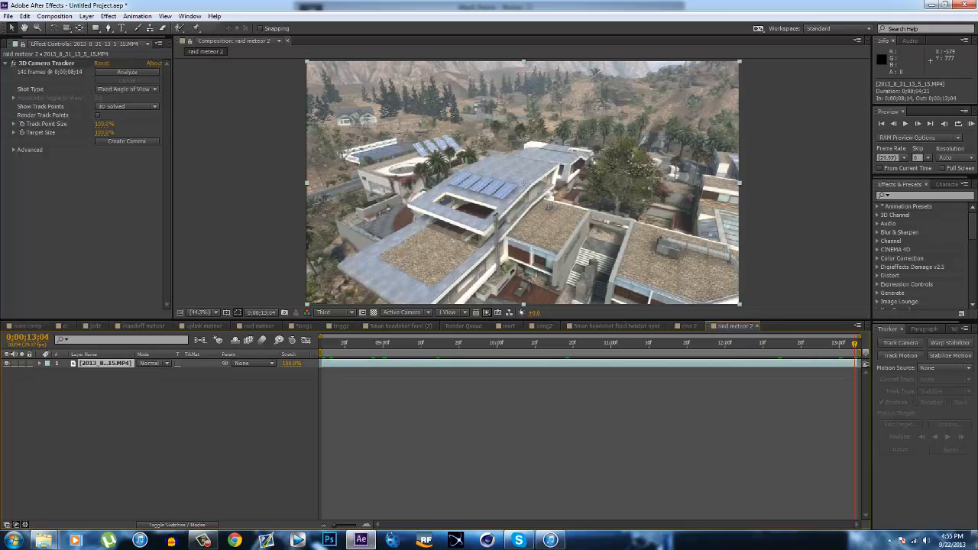
click(47, 63)
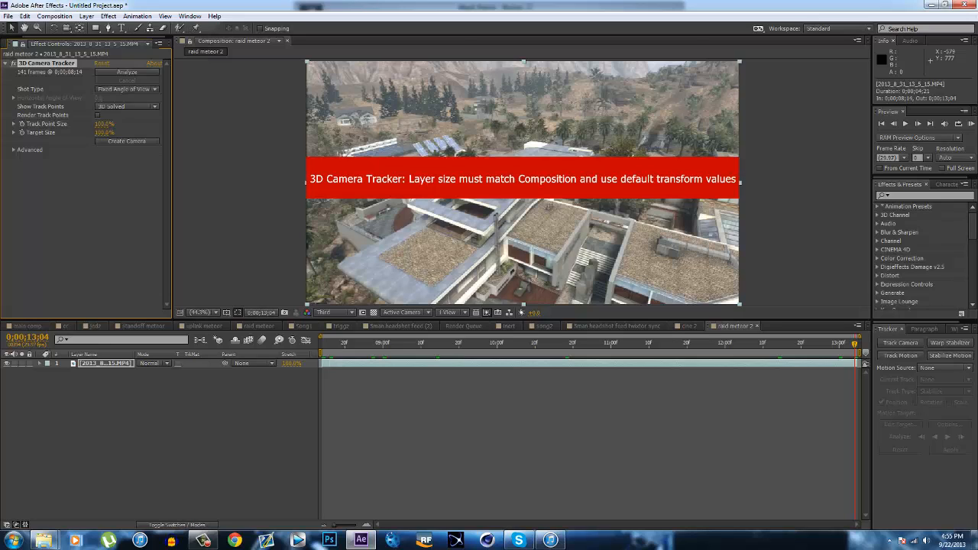
key(Delete)
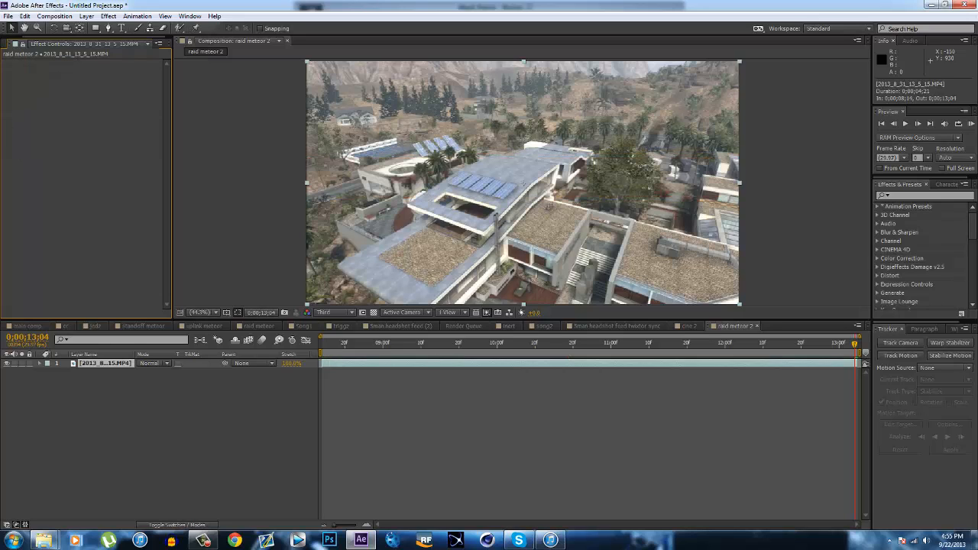
Run Track Camera on the 2013_8_31_13_5_15.MP4 layer and check where the Tracker panel is enabled
click(344, 363)
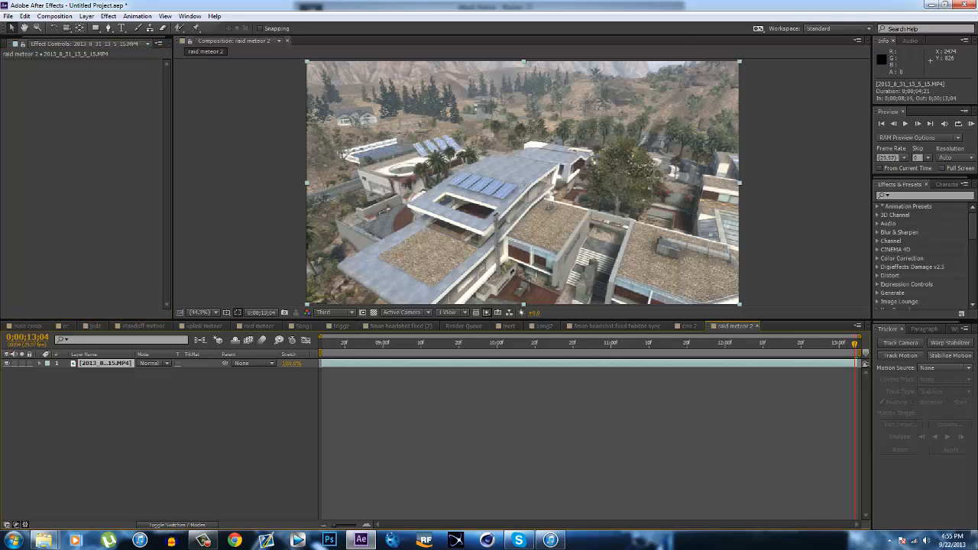
click(900, 343)
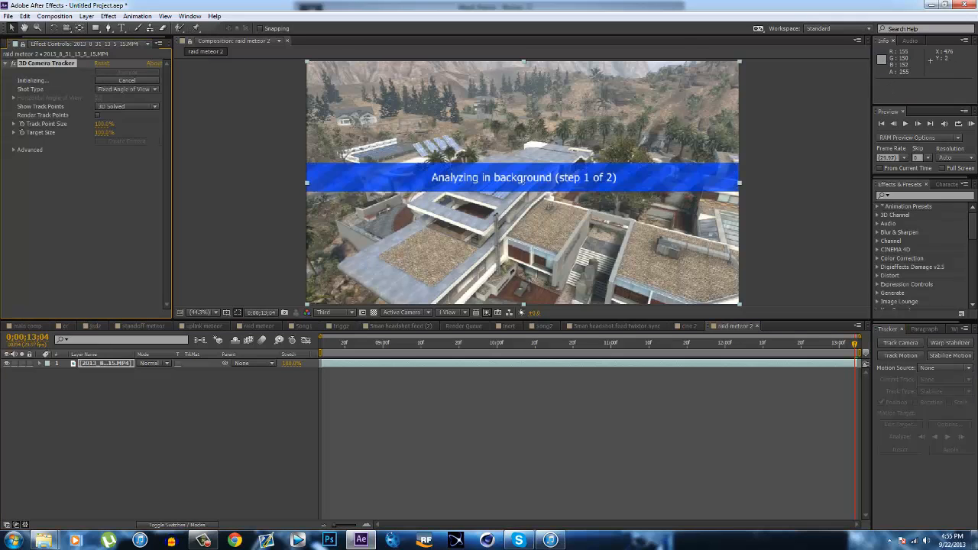
click(190, 16)
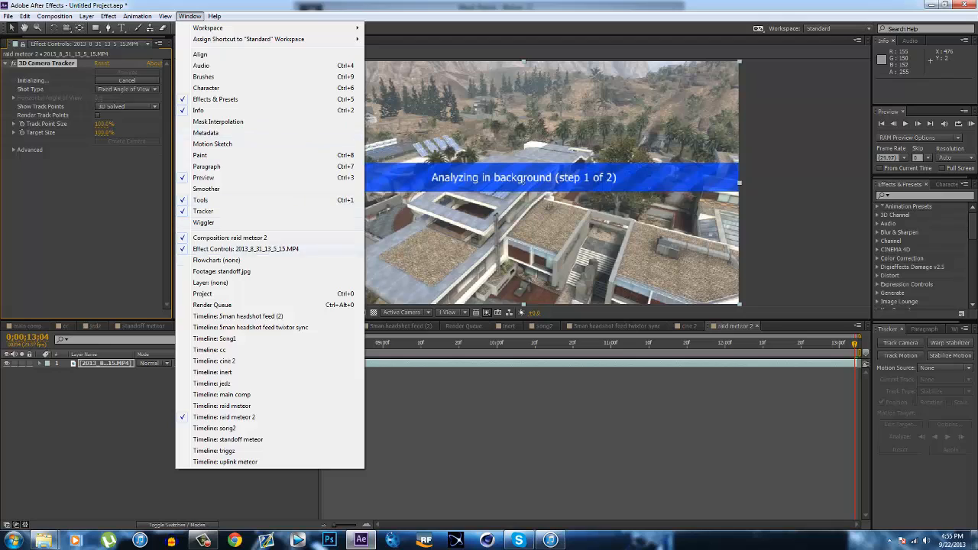
click(140, 212)
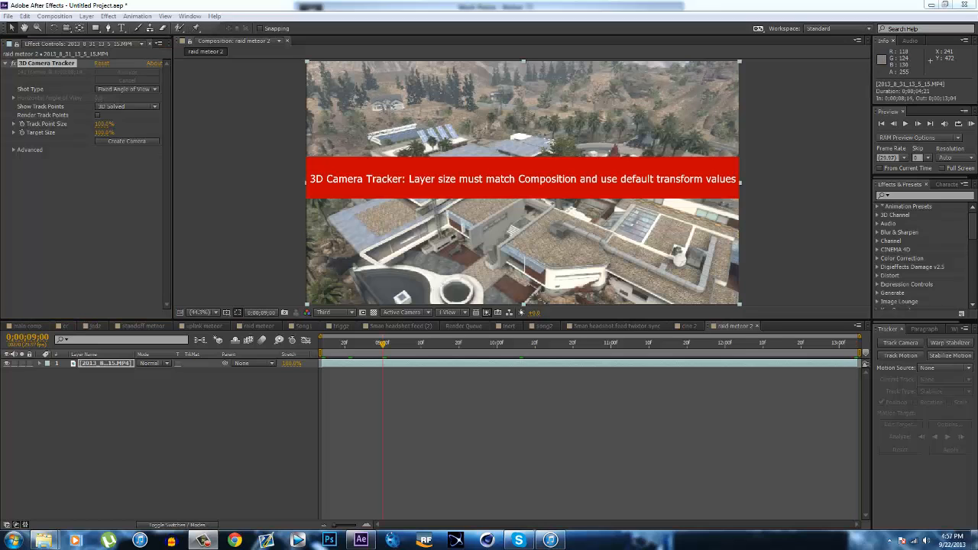
Reselect the tracked clip and its 3D Camera Tracker effect to check for track points
click(377, 306)
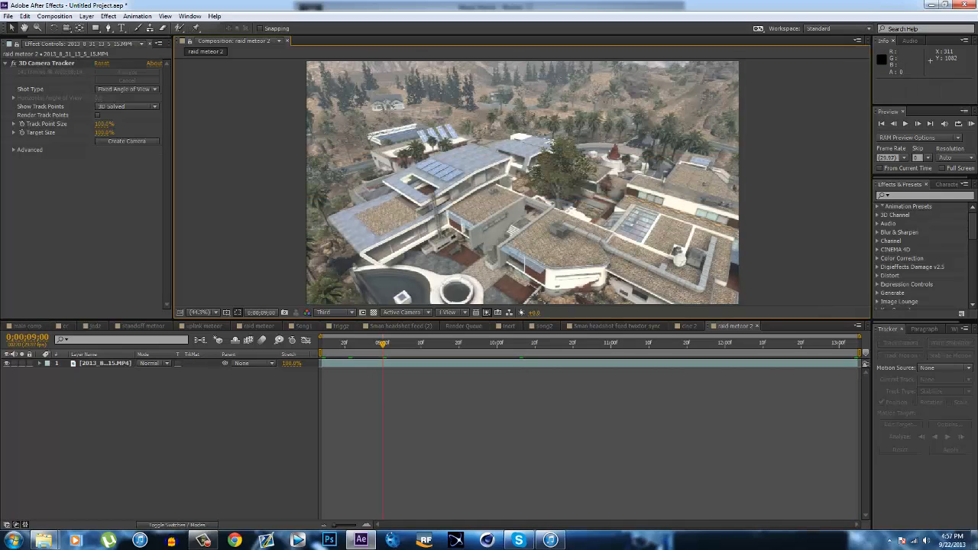
click(382, 363)
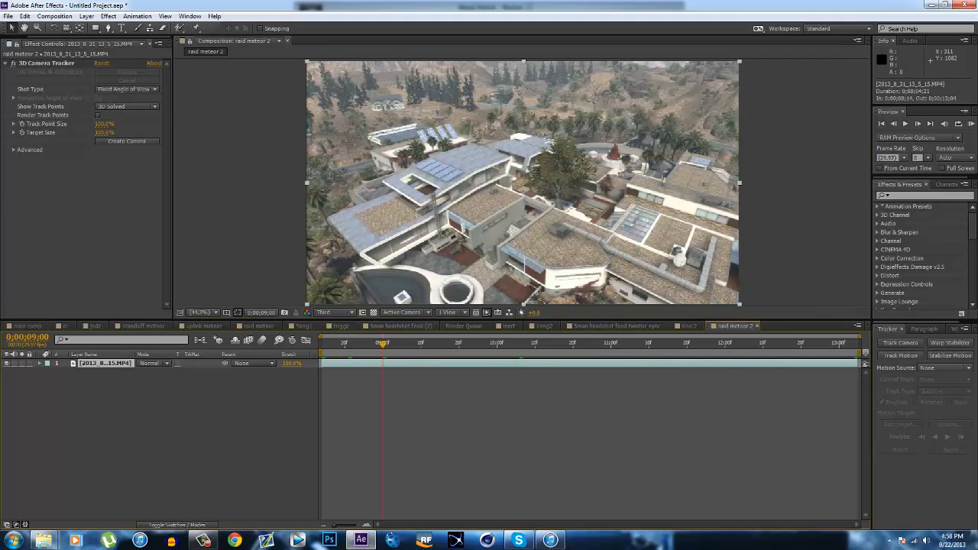
click(46, 62)
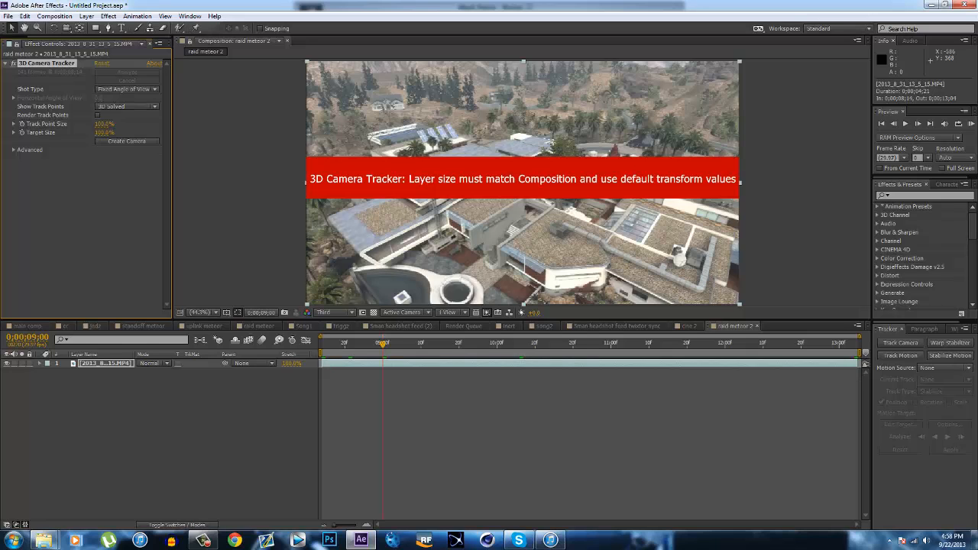
Examine the Null 1 motion path and the layer stack in the raid meteor composition
click(258, 325)
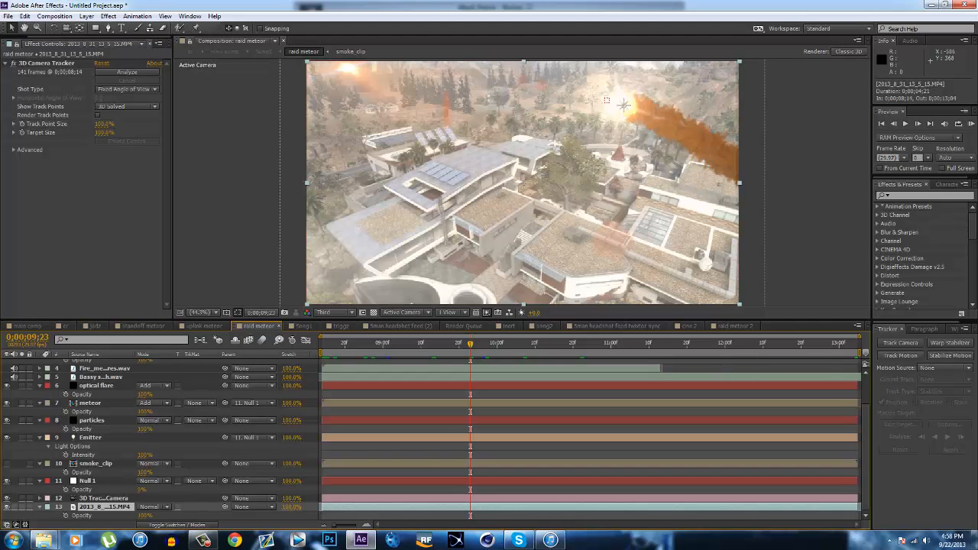
click(88, 480)
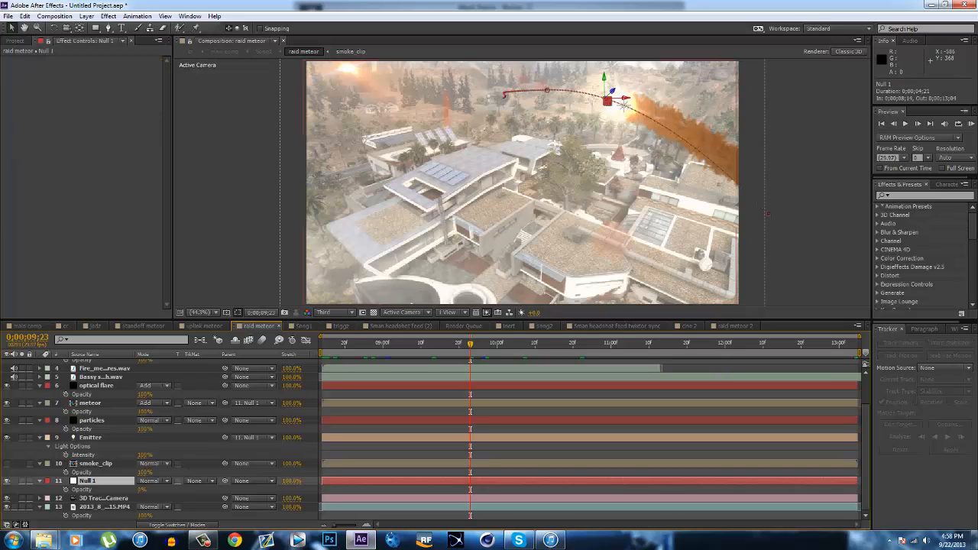
scroll(435, 440, up, 2)
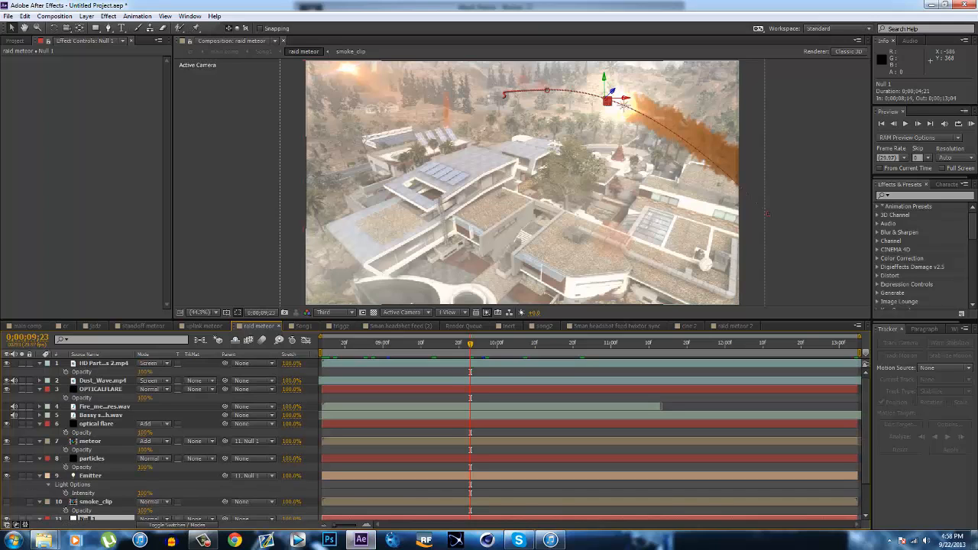
Delete the raid meteor 2 composition from the project and duplicate the raid meteor composition to replace it
click(15, 41)
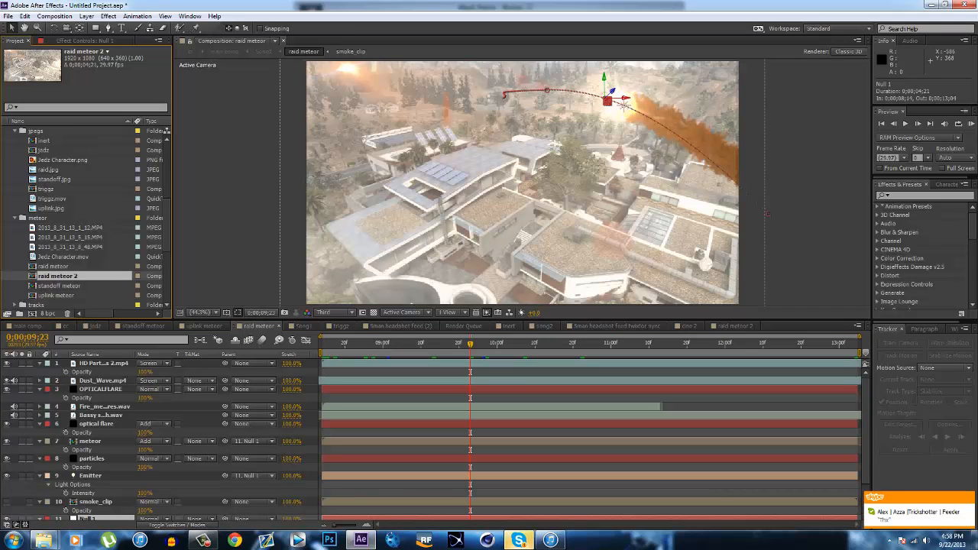
key(Delete)
key(Return)
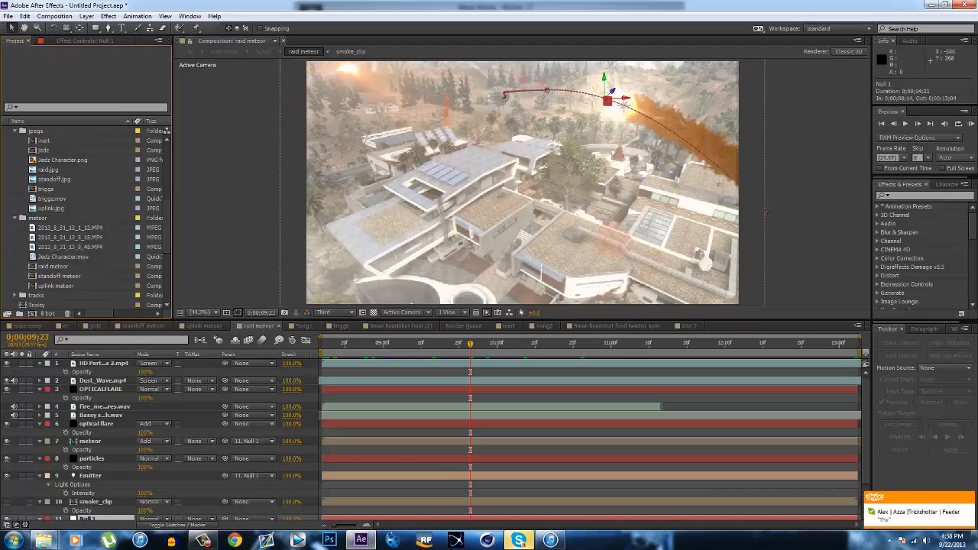
click(53, 267)
key(ctrl+d)
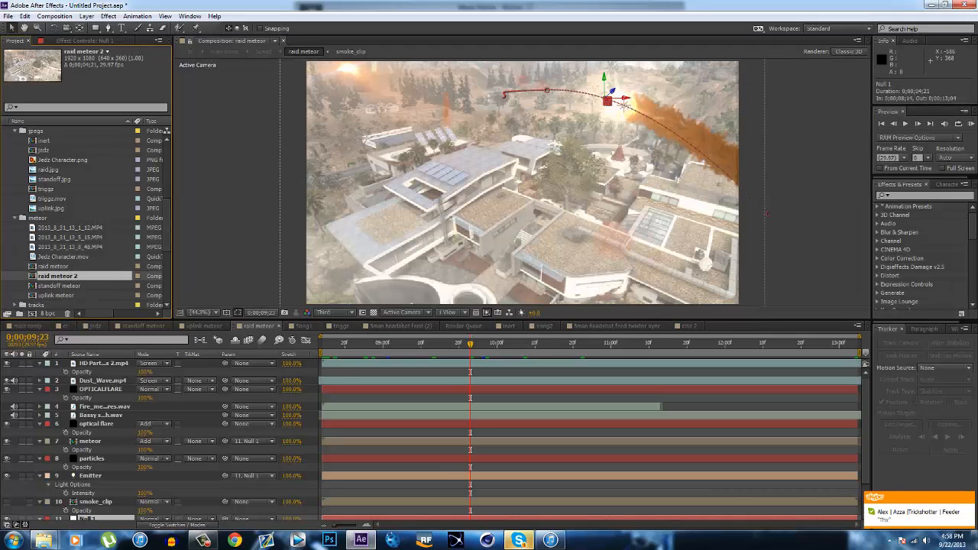
Open the duplicated raid meteor 2 composition and delete every layer from HD Particles 2.mp4 through Null 1
double_click(57, 276)
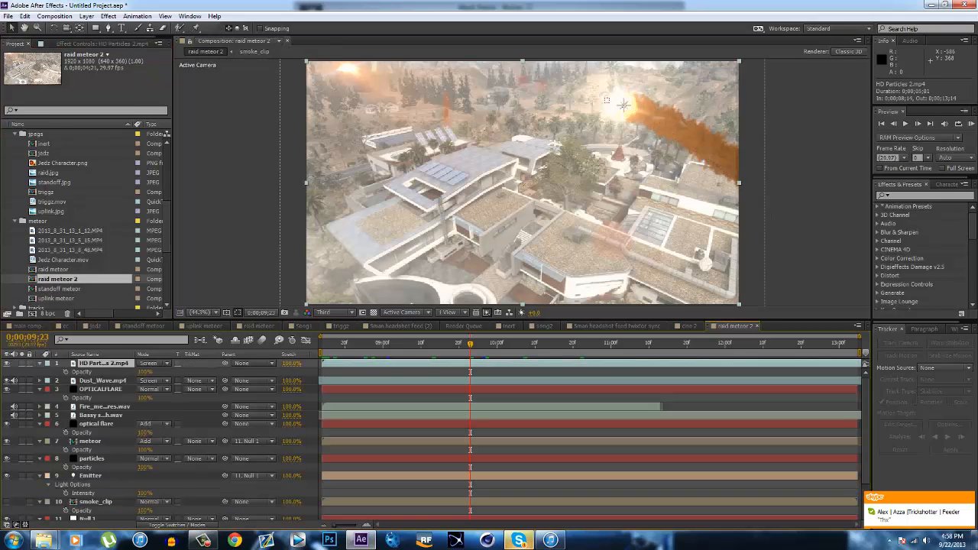
shift+click(88, 481)
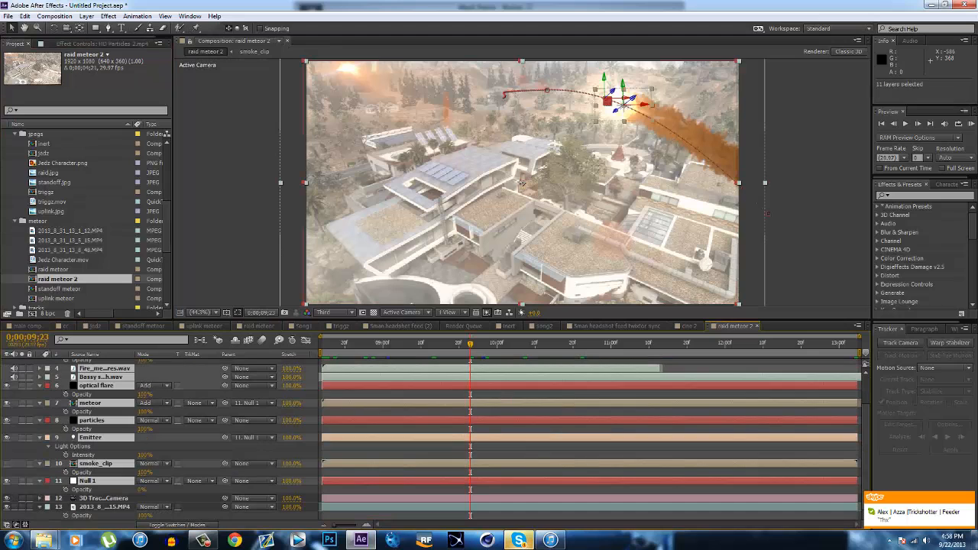
key(Delete)
Remove the 3D Camera Tracker effect from the 2013_8_31_13_5_15.MP4 layer in raid meteor 2
click(104, 371)
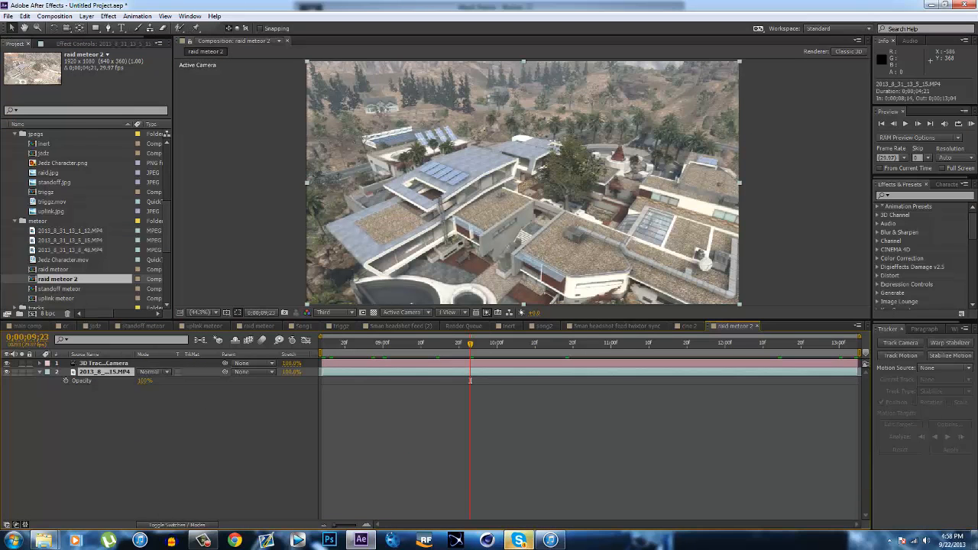
key(F3)
click(45, 63)
key(Delete)
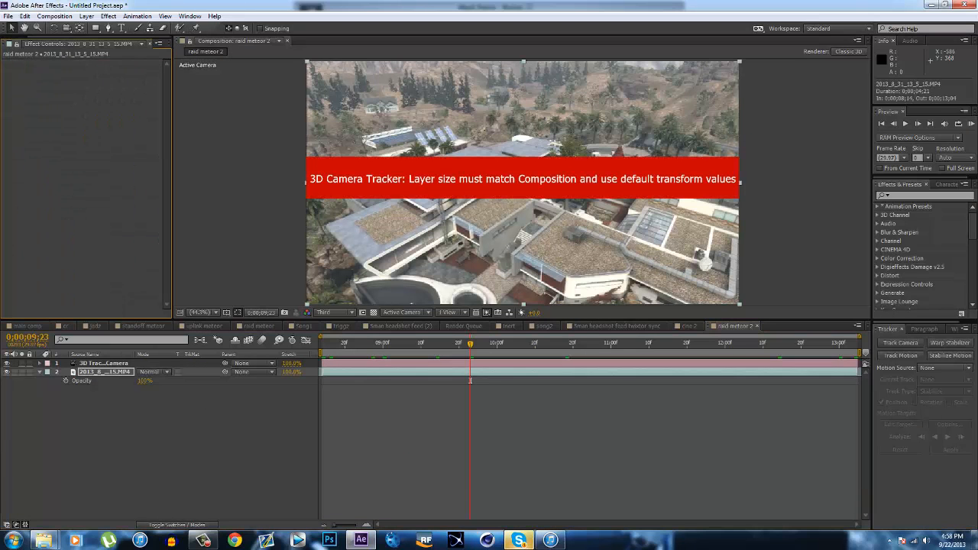
Add a null object to the raid meteor 2 composition and turn it into a 3D layer
click(104, 363)
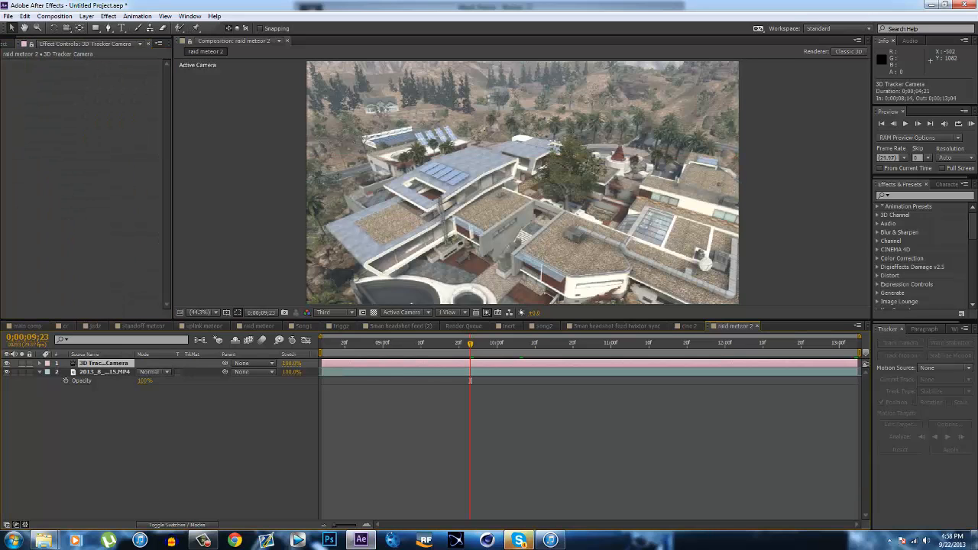
drag(522, 343, 322, 343)
click(321, 381)
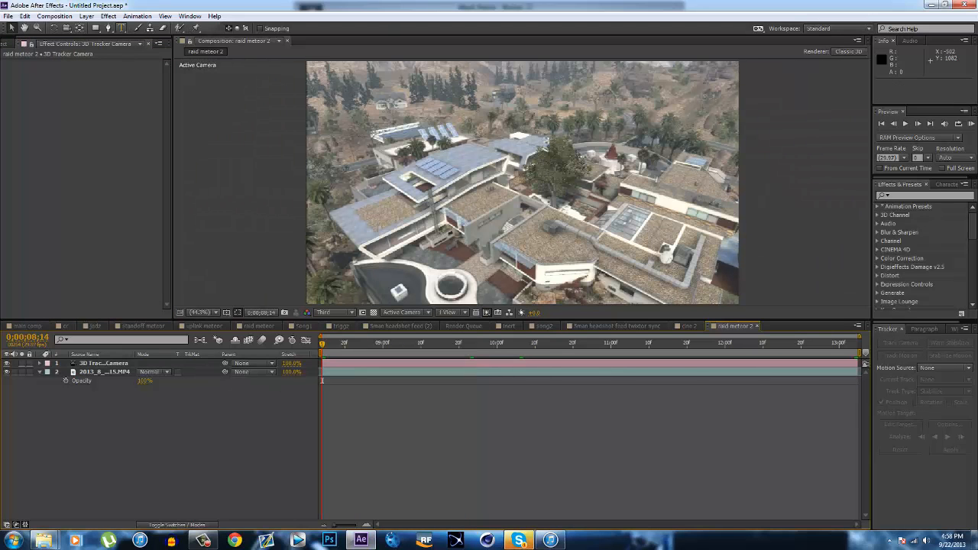
click(87, 16)
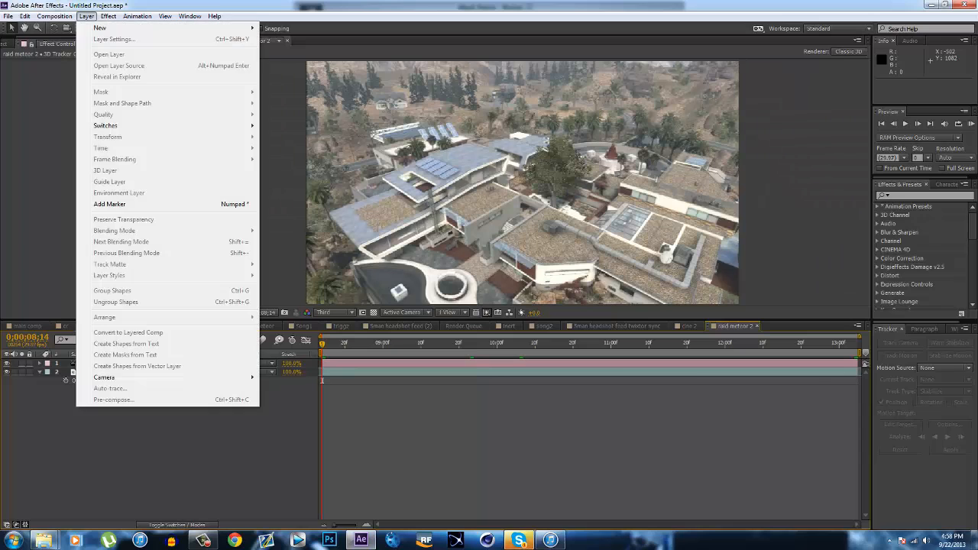
mouse_move(168, 28)
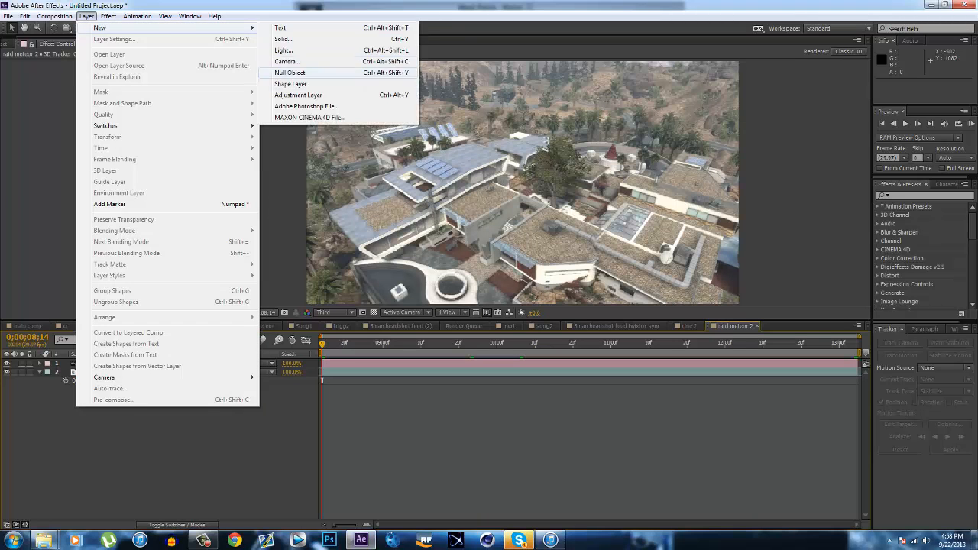
click(290, 73)
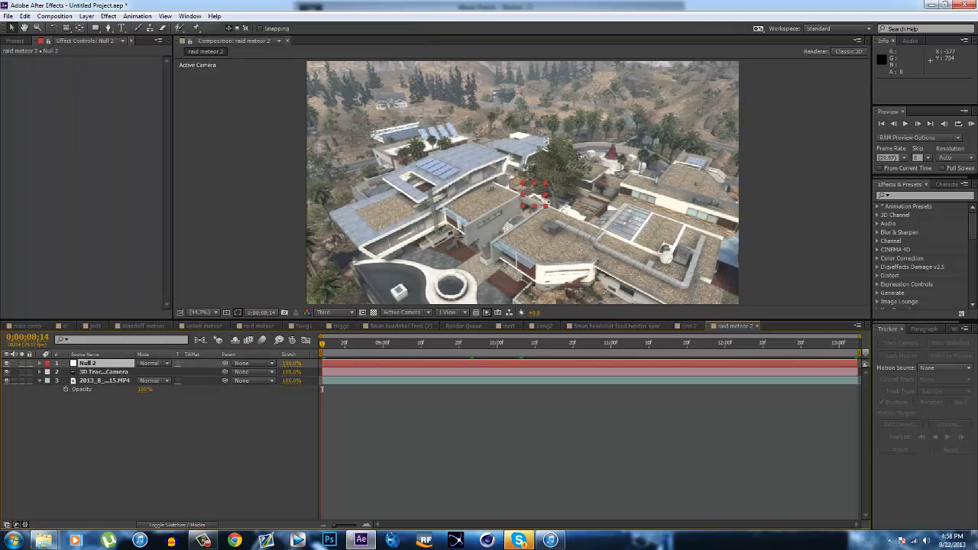
click(170, 525)
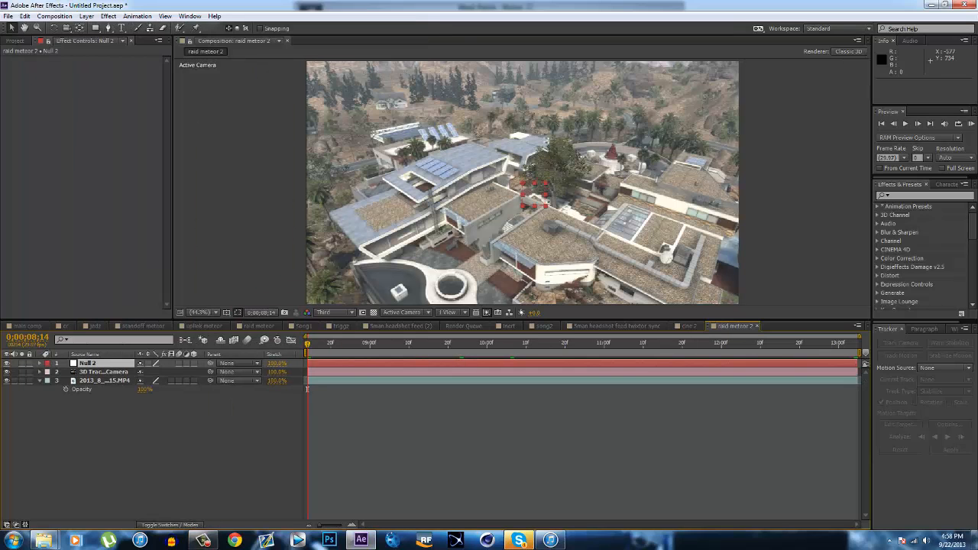
click(194, 364)
Create a new Point light layer named Emitter with 100% intensity, without selecting any existing layer
drag(307, 389, 537, 389)
key(Home)
key(ctrl+shift+a)
click(87, 16)
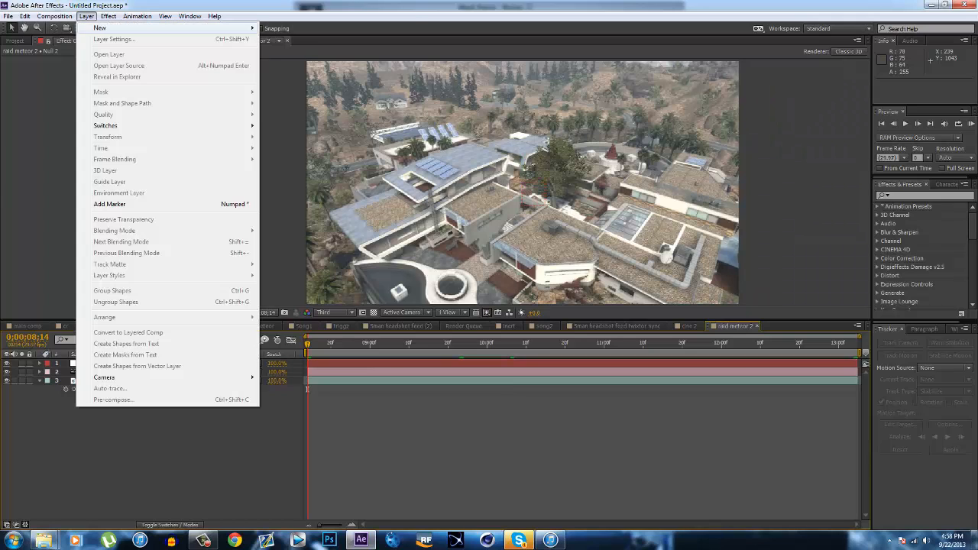
mouse_move(107, 27)
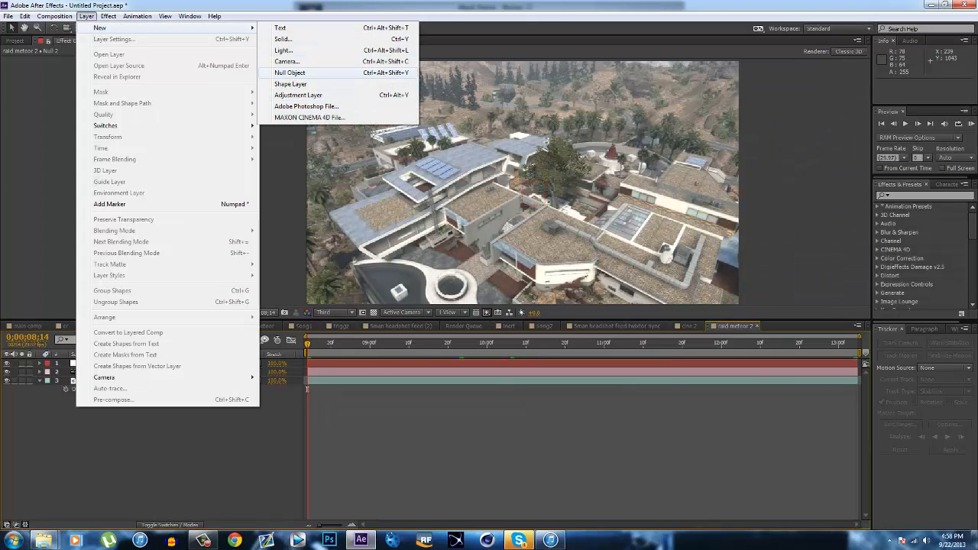
click(283, 50)
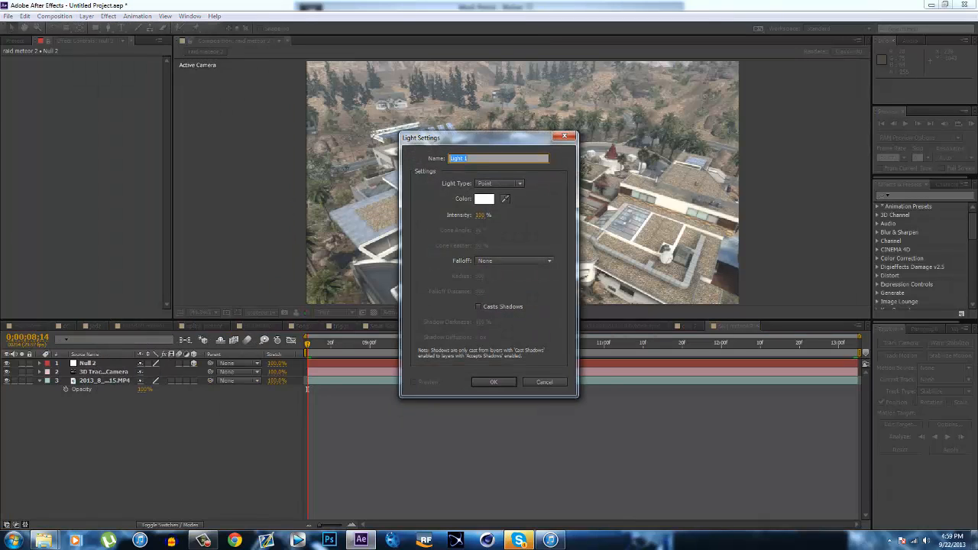
text(Lmitter)
key(Return)
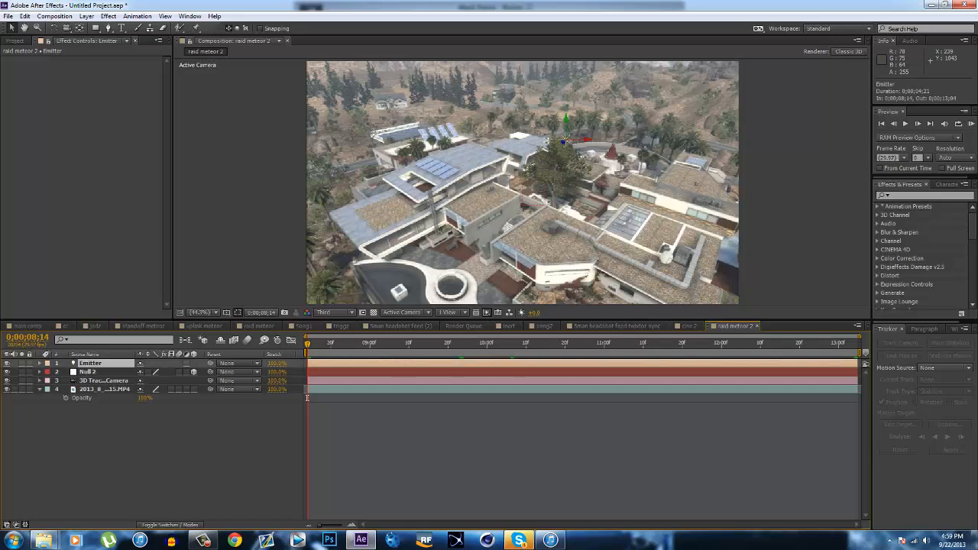
Link the Emitter light's Position to the Null 2 layer's Position with an expression and check it along the timeline
key(p)
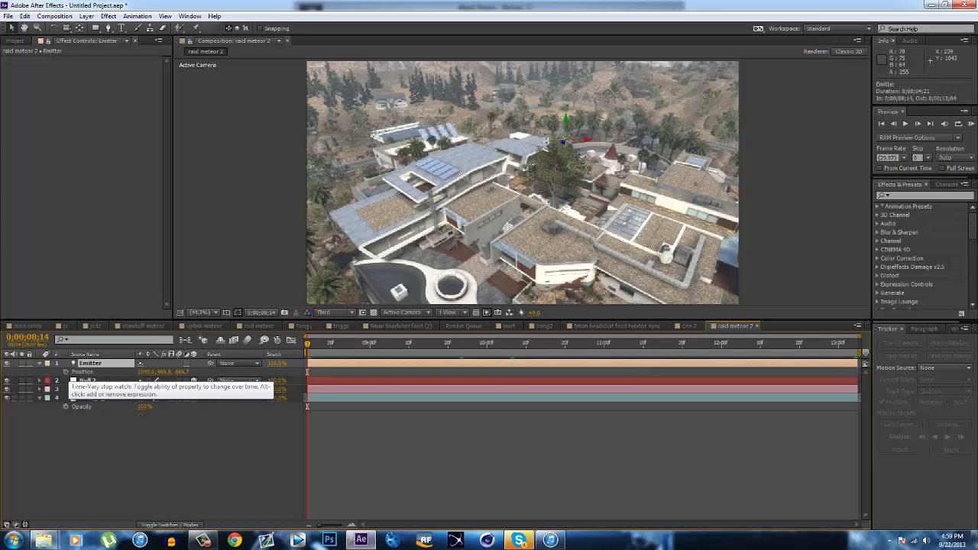
alt+click(66, 371)
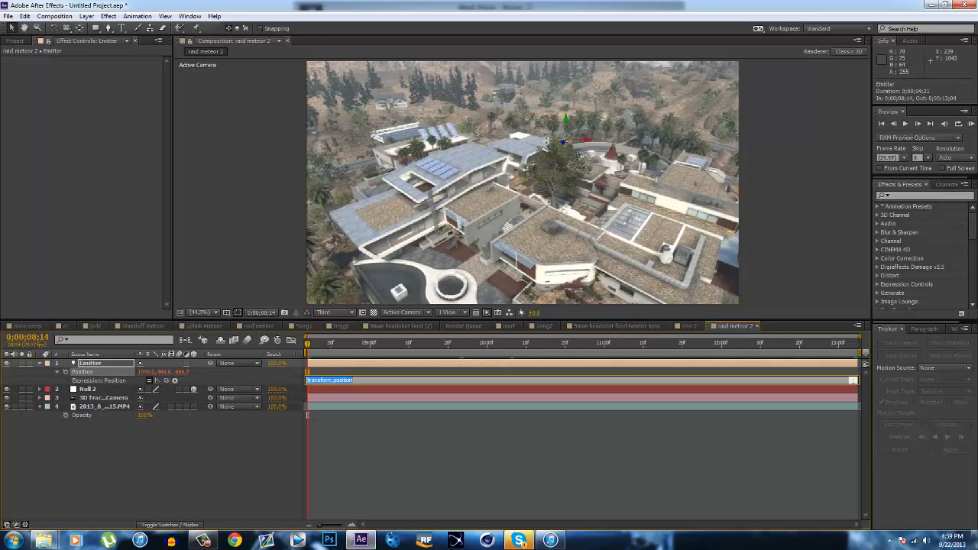
click(89, 389)
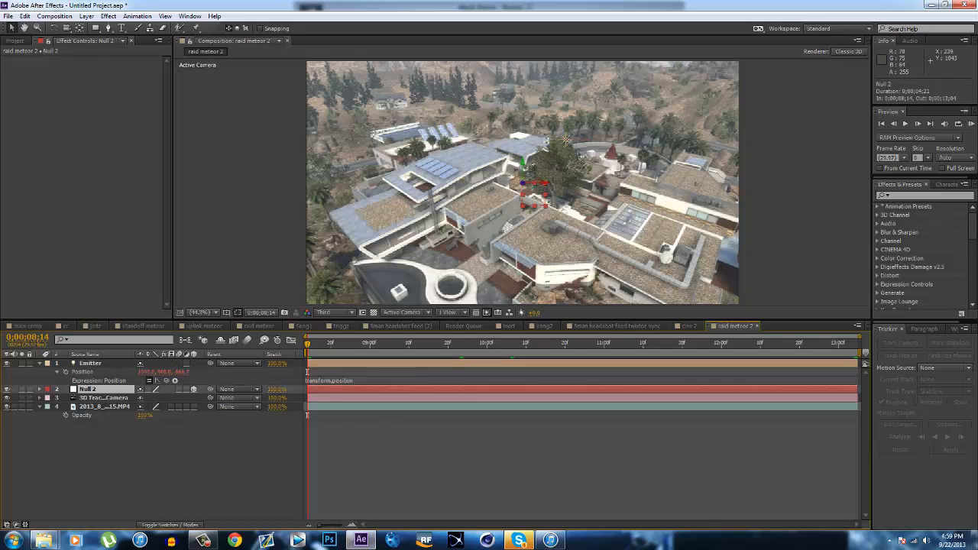
key(p)
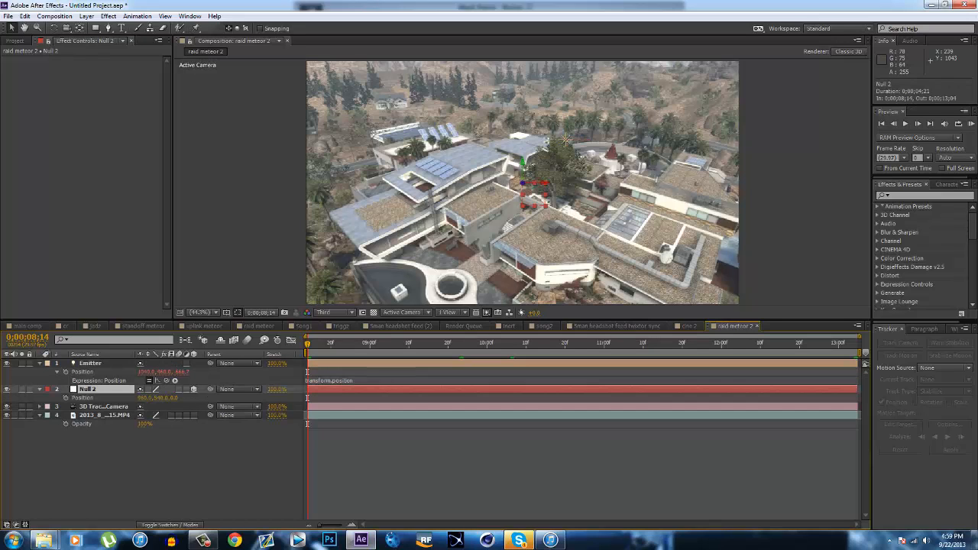
drag(166, 381, 111, 397)
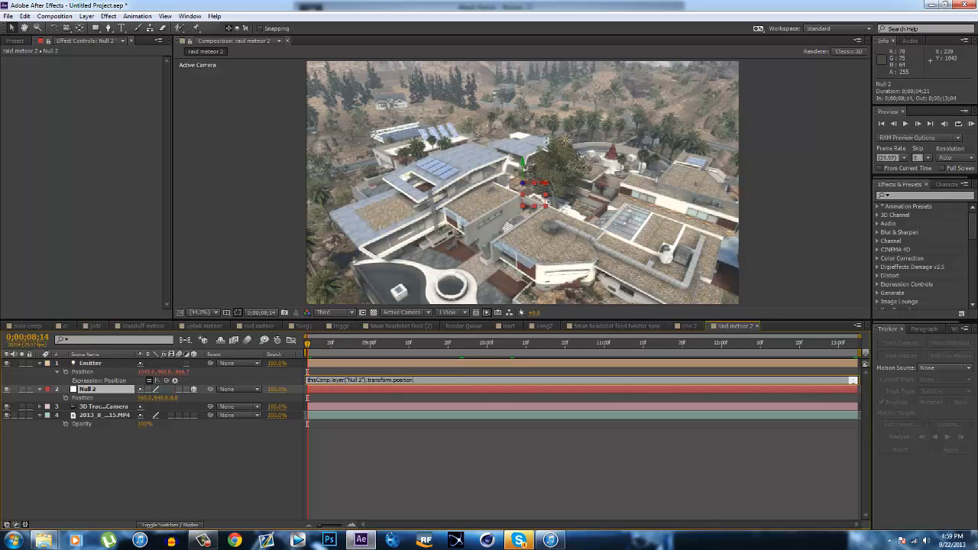
click(229, 466)
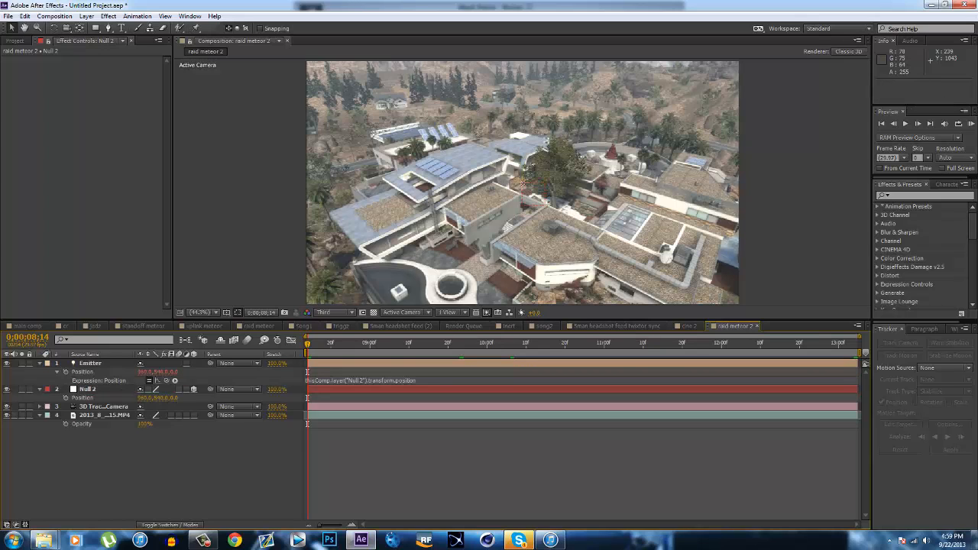
drag(307, 344, 323, 344)
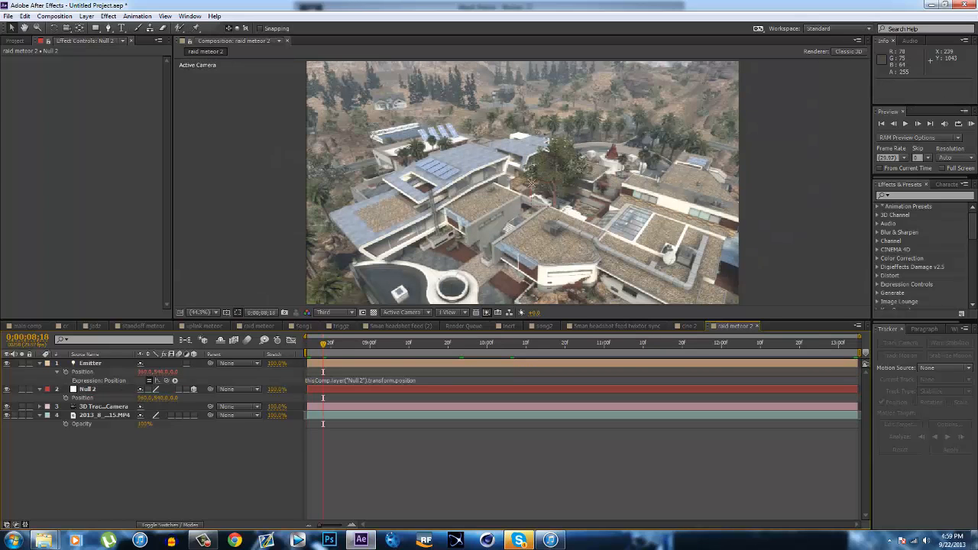
click(90, 363)
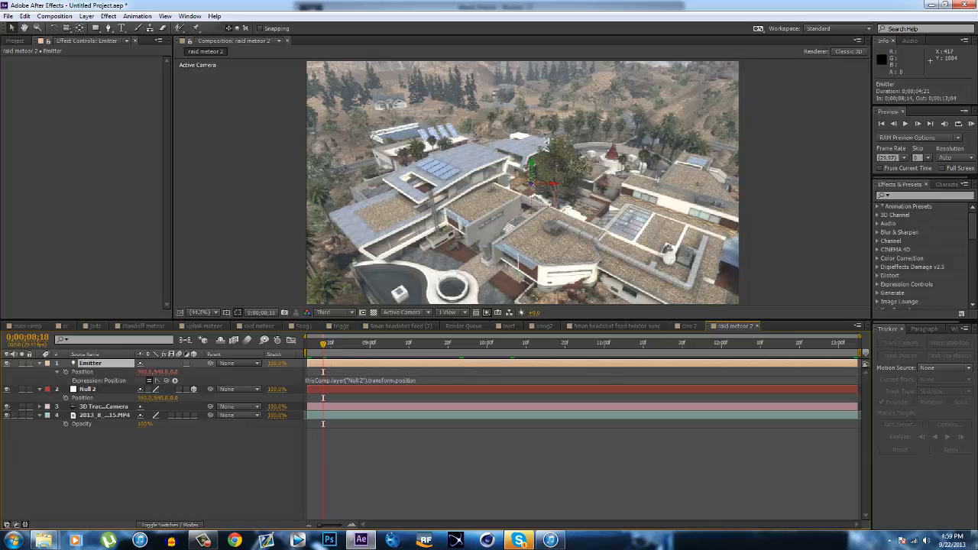
drag(322, 344, 487, 344)
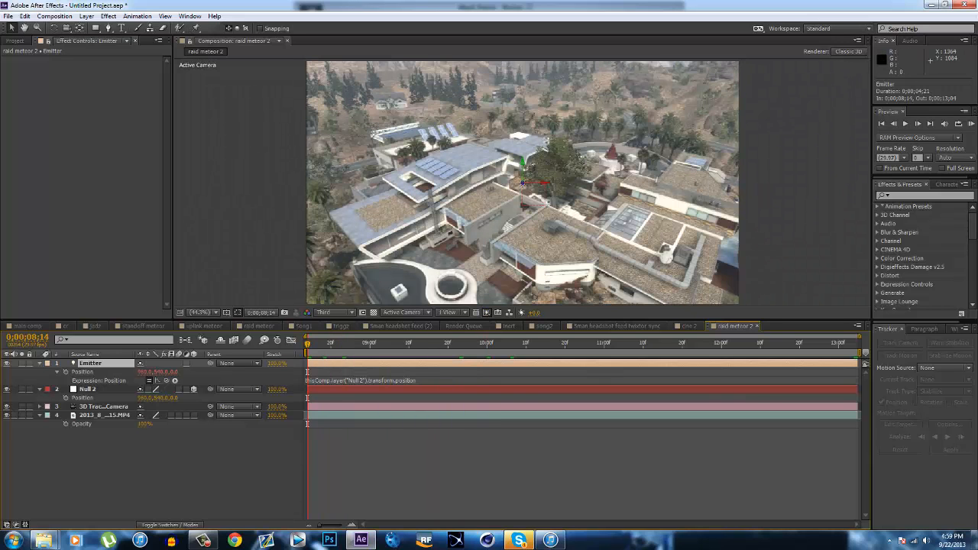
Rename the Null 2 layer as control
click(522, 182)
key(Return)
text(control)
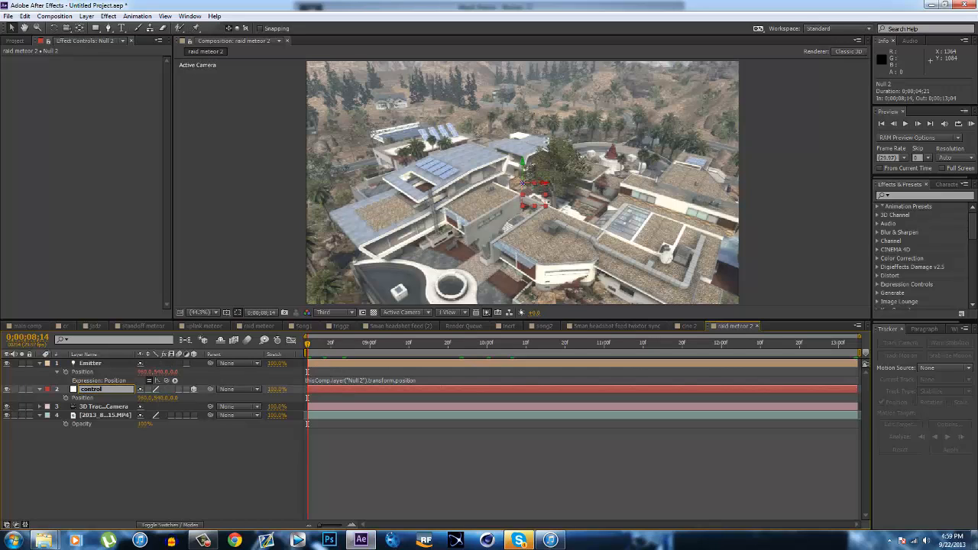
key(Return)
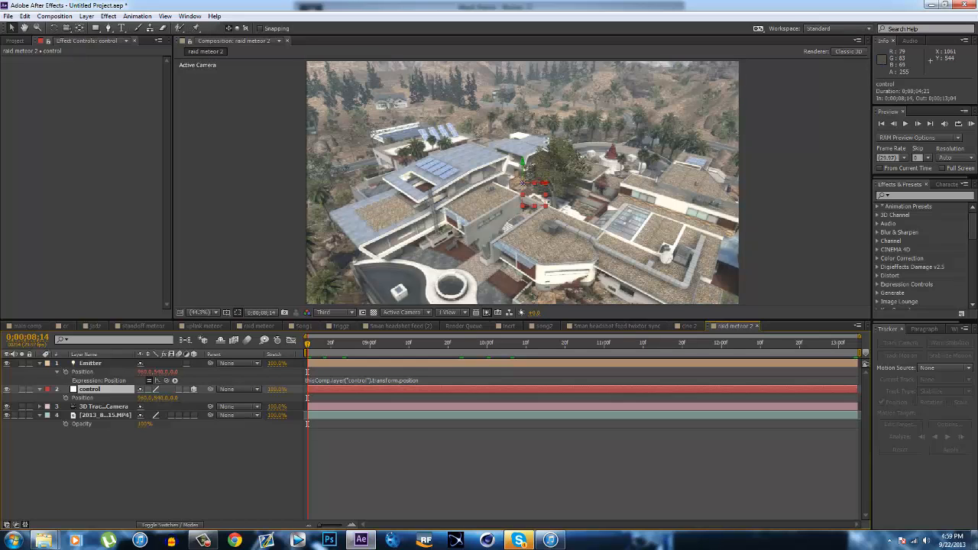
Place the control null outside the footage's upper-right corner, at about 2035.5, 90.4, 0, and keyframe its Position at 0;00;08;14
drag(523, 184, 786, 61)
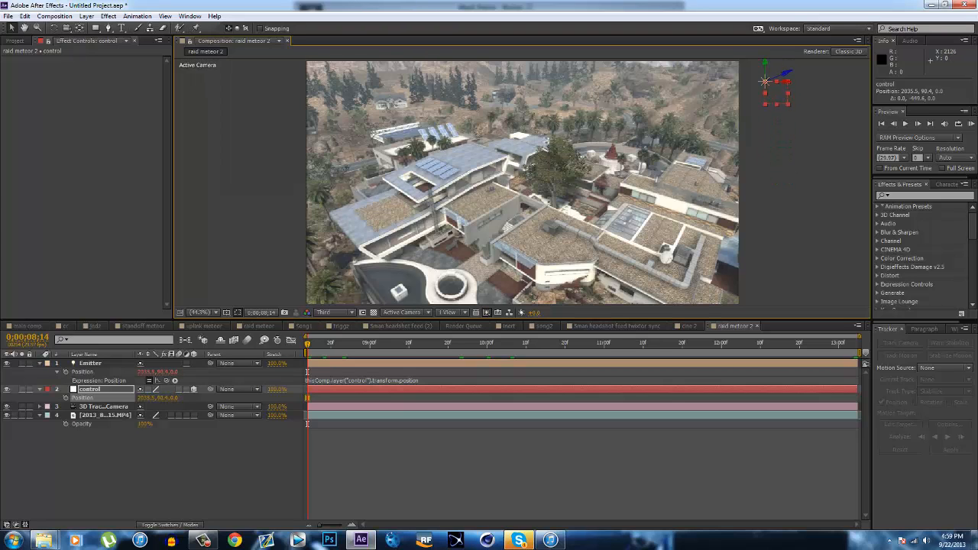
click(66, 398)
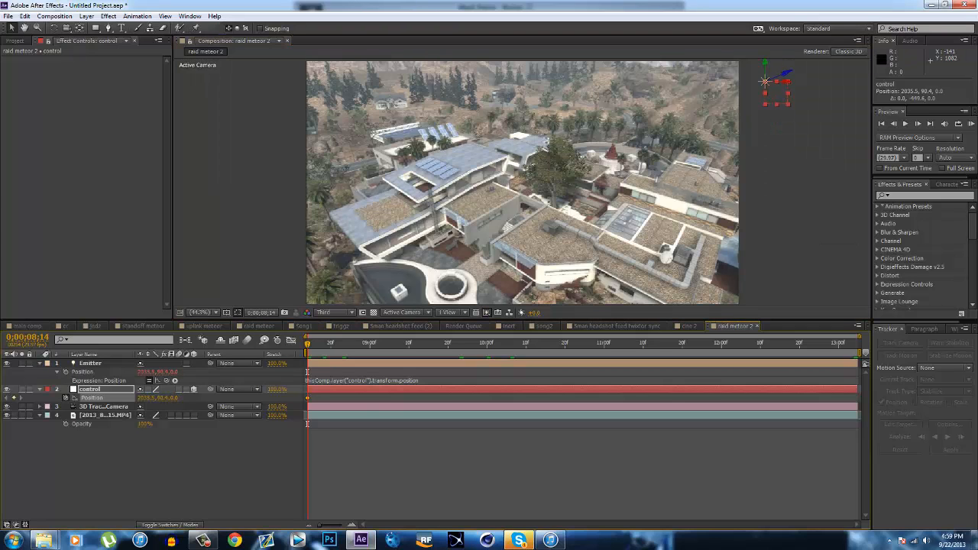
At 0;00;13;04, push the control null back in depth to about Z 4316 to set a second Position keyframe
drag(307, 344, 389, 344)
key(comma)
key(comma)
key(comma)
key(comma)
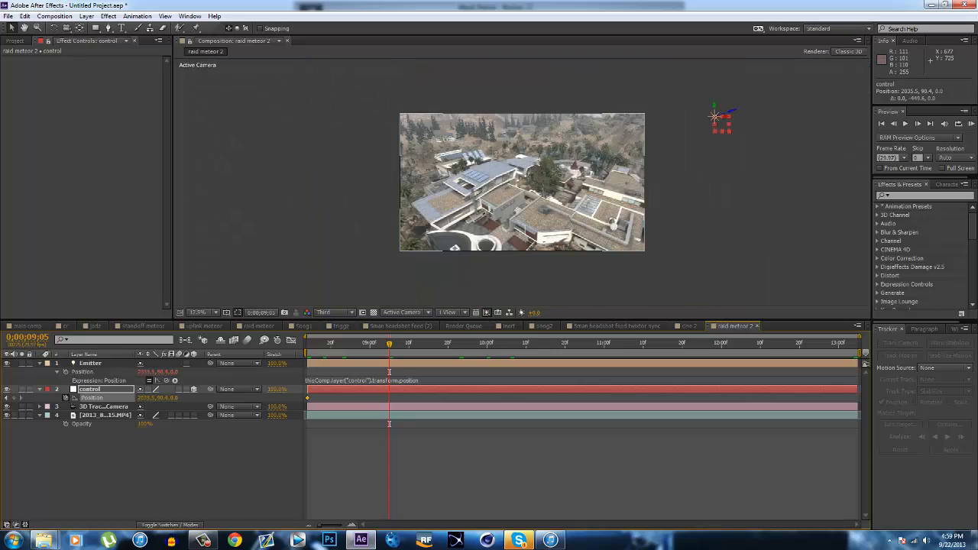
drag(449, 344, 480, 344)
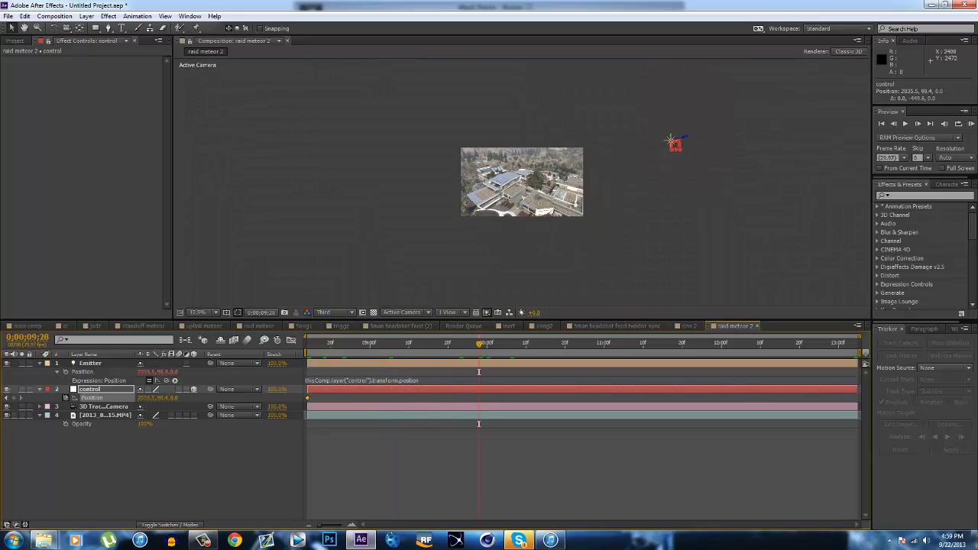
drag(479, 344, 853, 344)
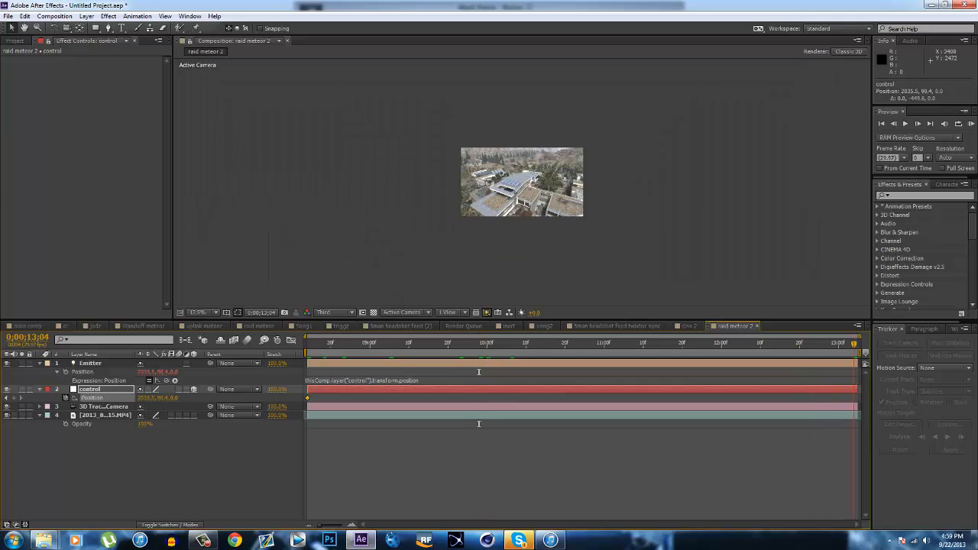
key(comma)
key(comma)
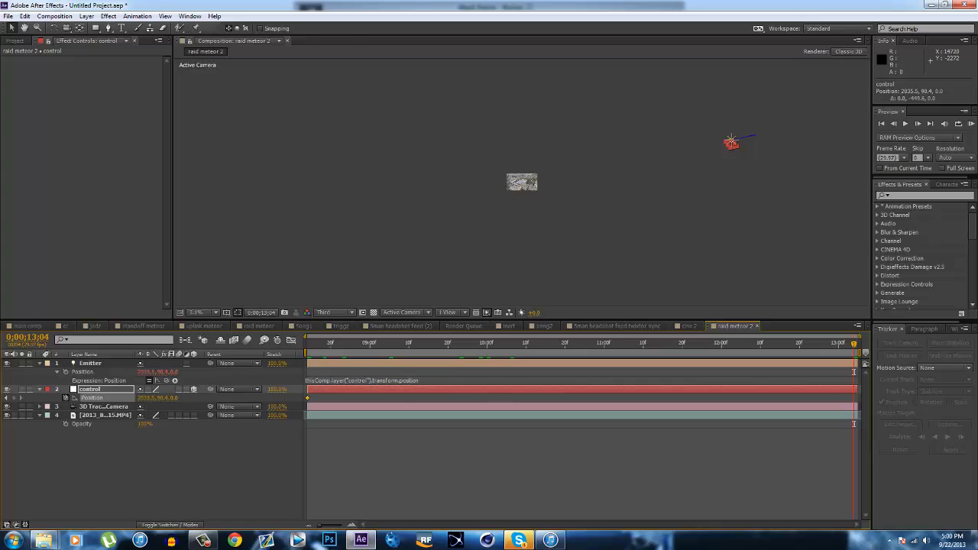
key(period)
key(period)
key(space)
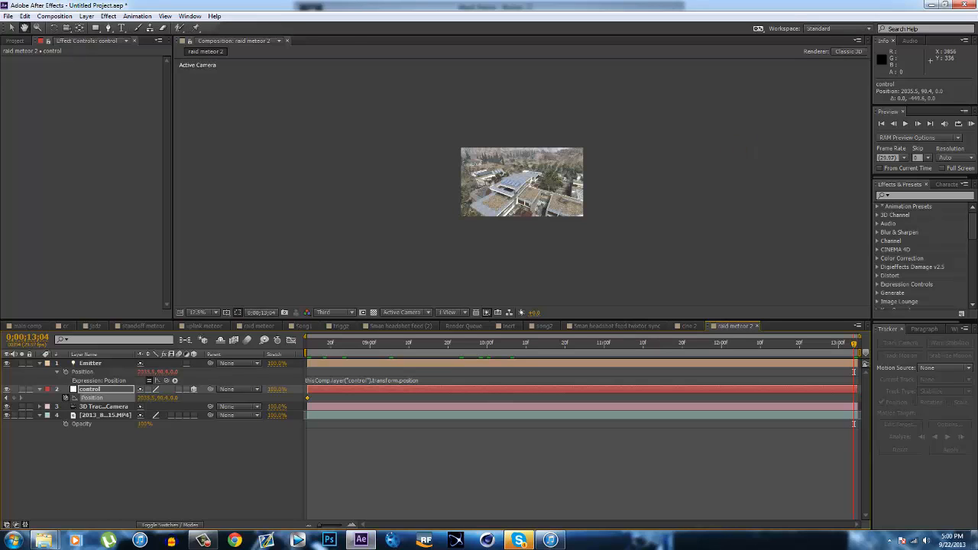
drag(730, 162, 688, 172)
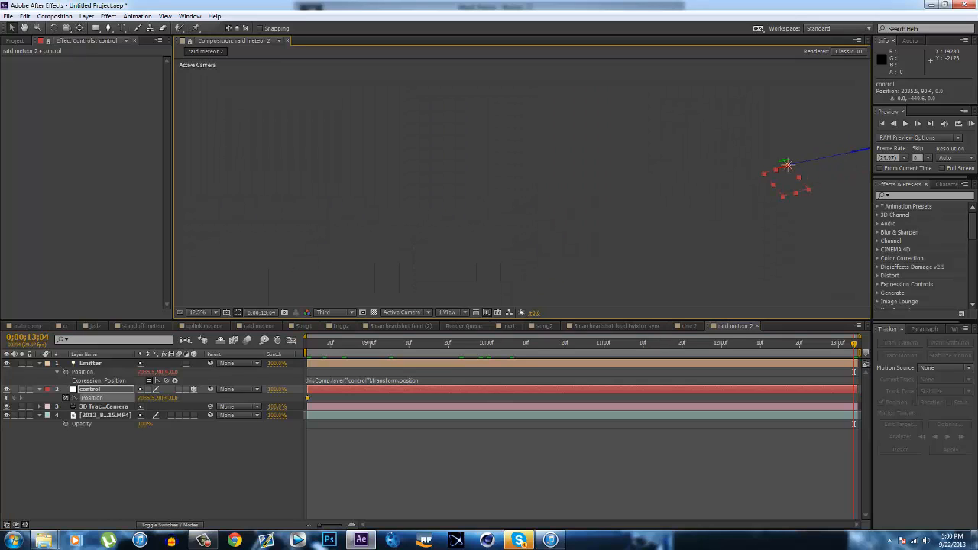
drag(858, 150, 963, 147)
Shift the control null horizontally at 0;00;13;04 to about X -696, over the solar-panelled roof
key(space)
drag(720, 165, 850, 132)
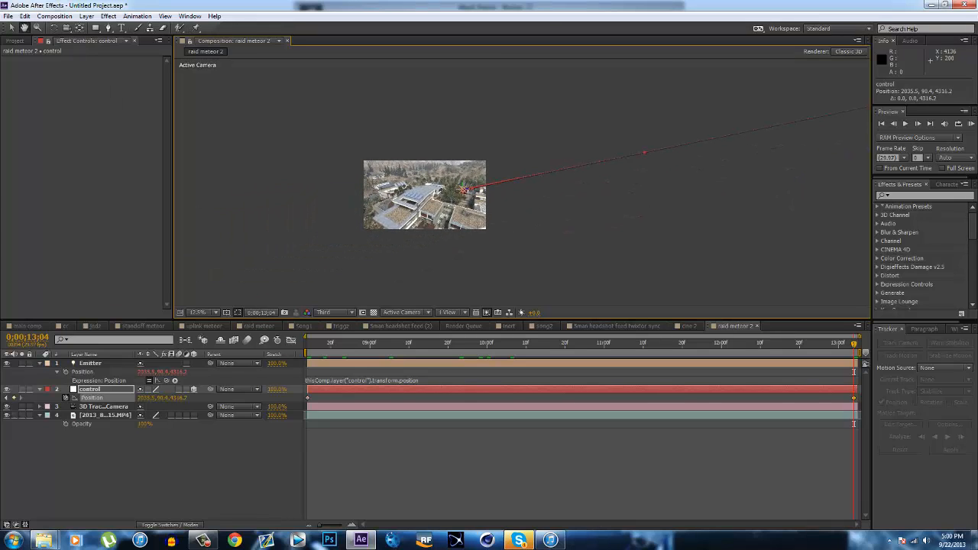
scroll(476, 185, up, 6)
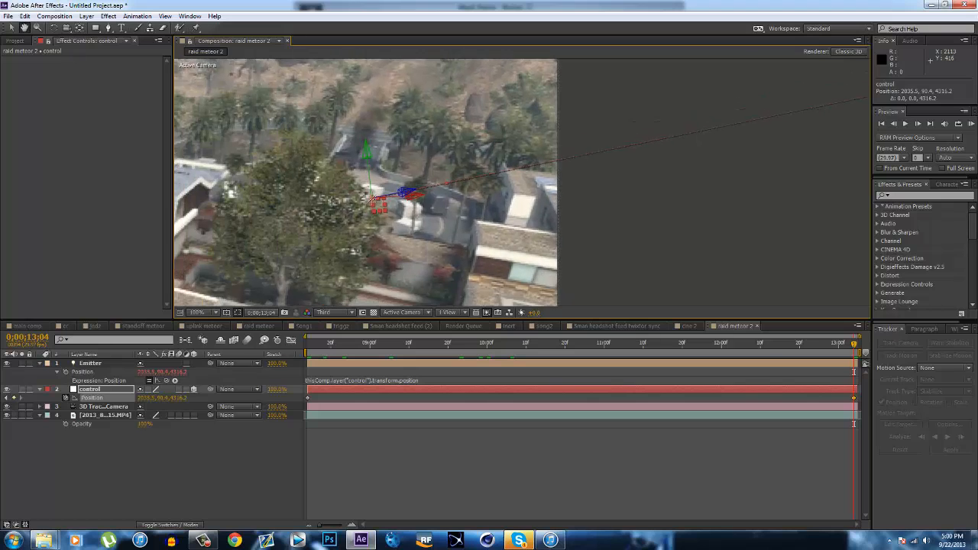
drag(459, 193, 527, 166)
key(space)
scroll(531, 166, up, 2)
scroll(535, 168, down, 3)
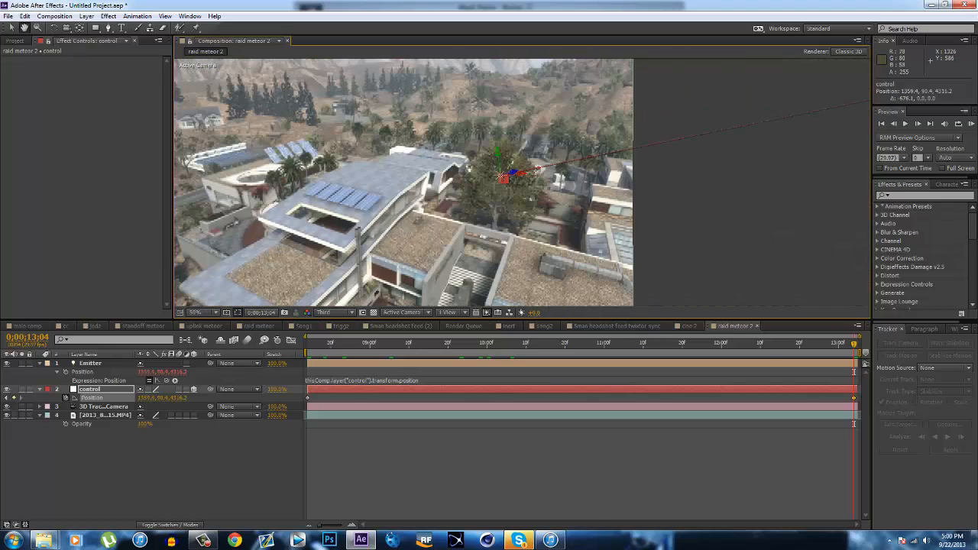
drag(502, 177, 366, 161)
Raise the control null at 0;00;13;04 to about Y -182
click(90, 363)
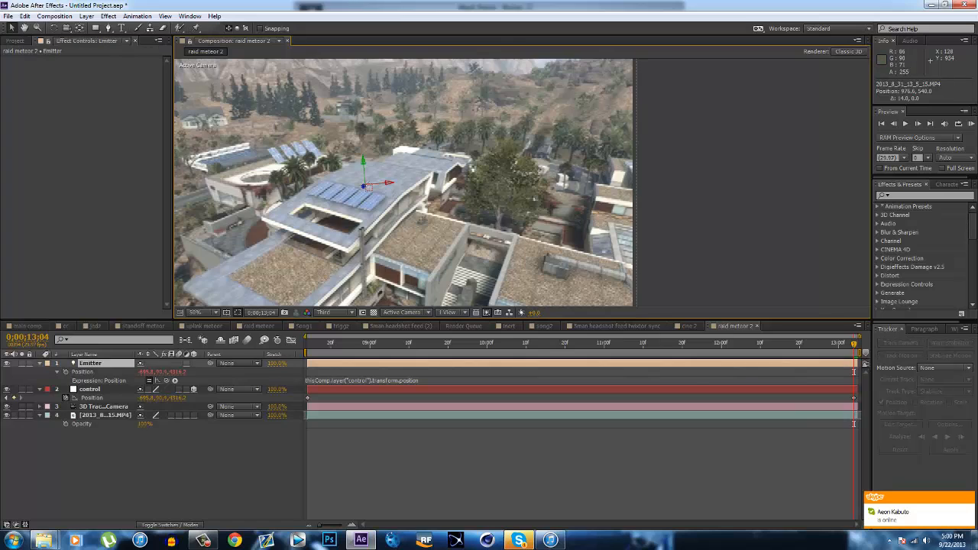
click(90, 390)
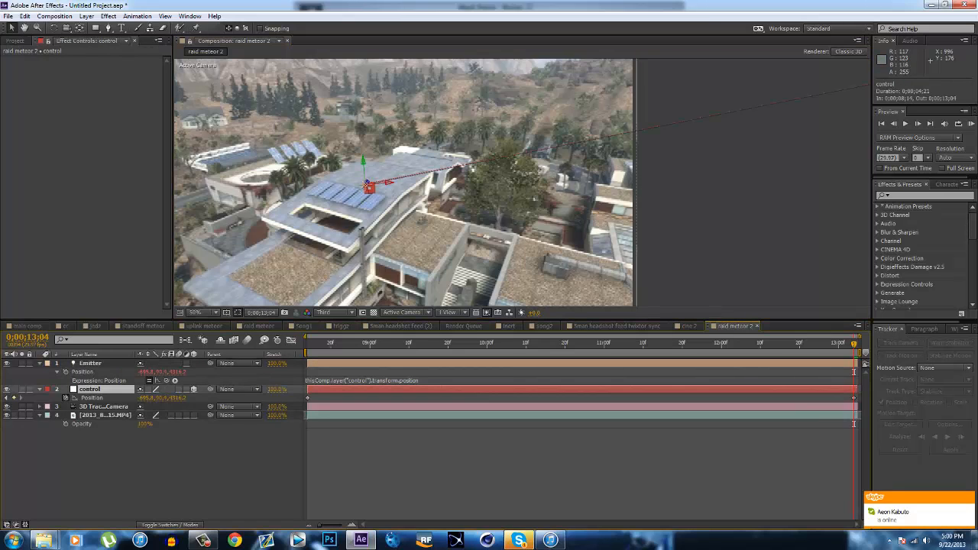
drag(368, 186, 361, 141)
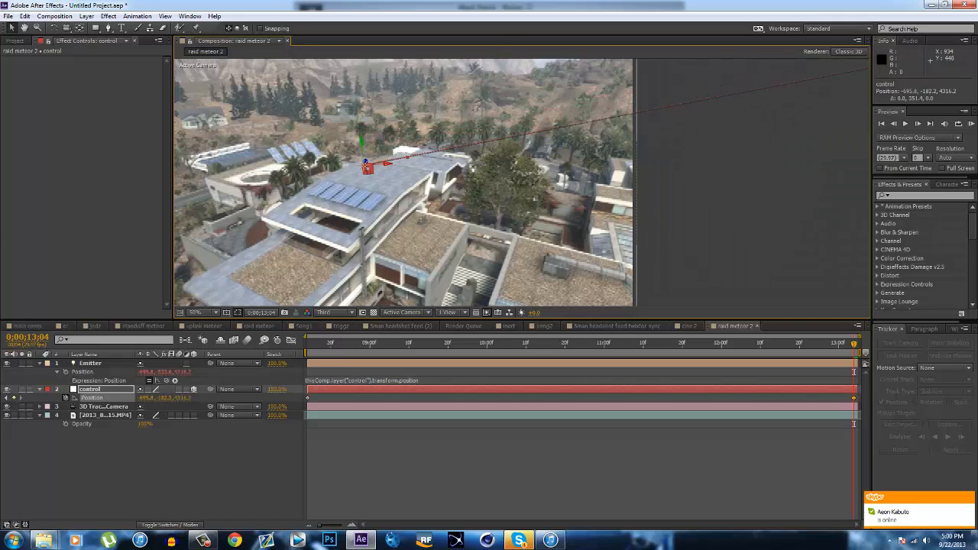
At 0;00;13;04, push the control null back to about Z 5029, pull its path handle upward into a curve, and preview the motion
click(393, 162)
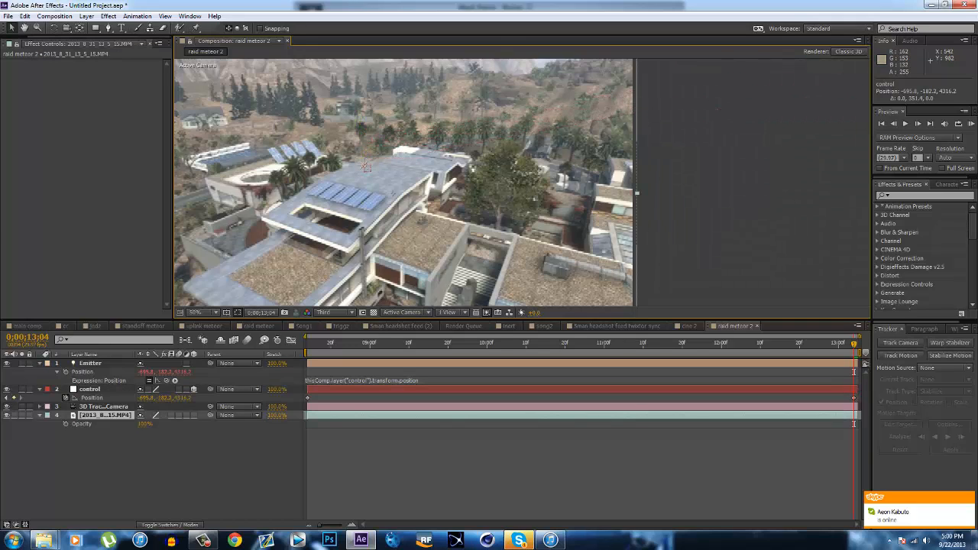
click(366, 167)
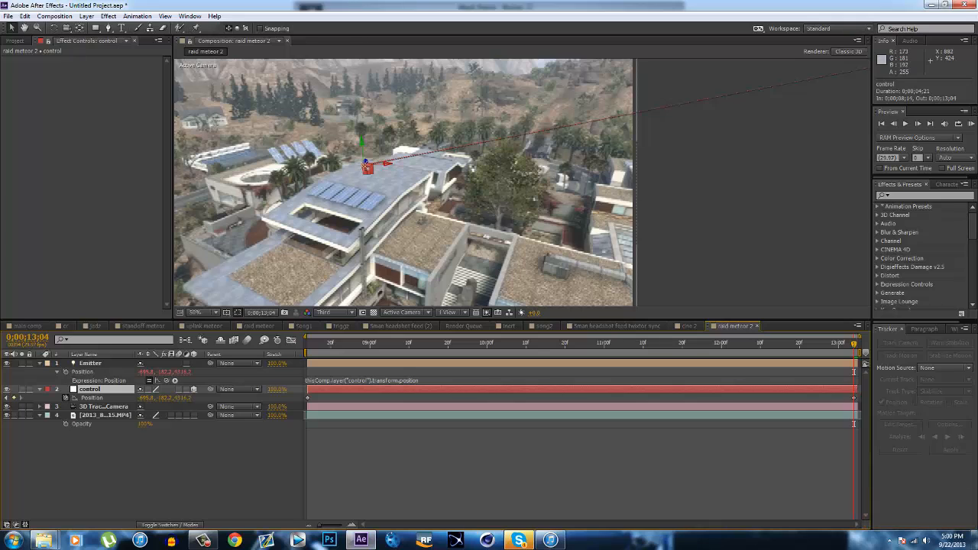
drag(366, 167, 435, 96)
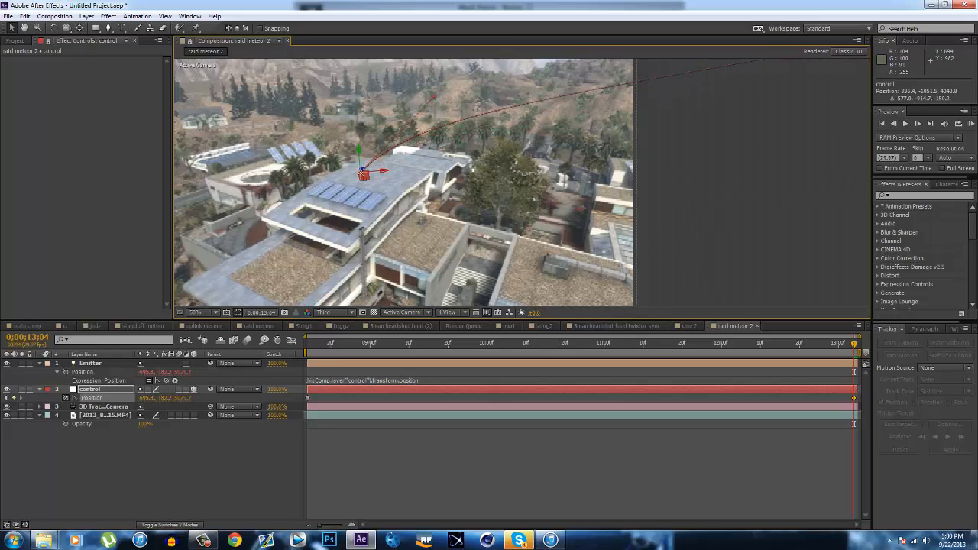
click(307, 343)
key(space)
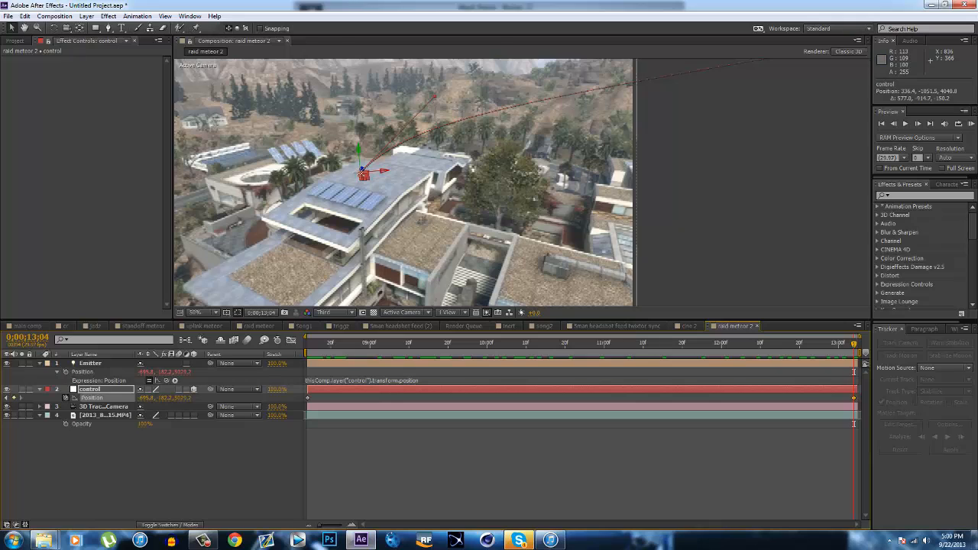
Raise the control null at 0;00;13;04 to about Y -765, above the solar-panelled roof, and check the whole motion path
drag(358, 148, 356, 113)
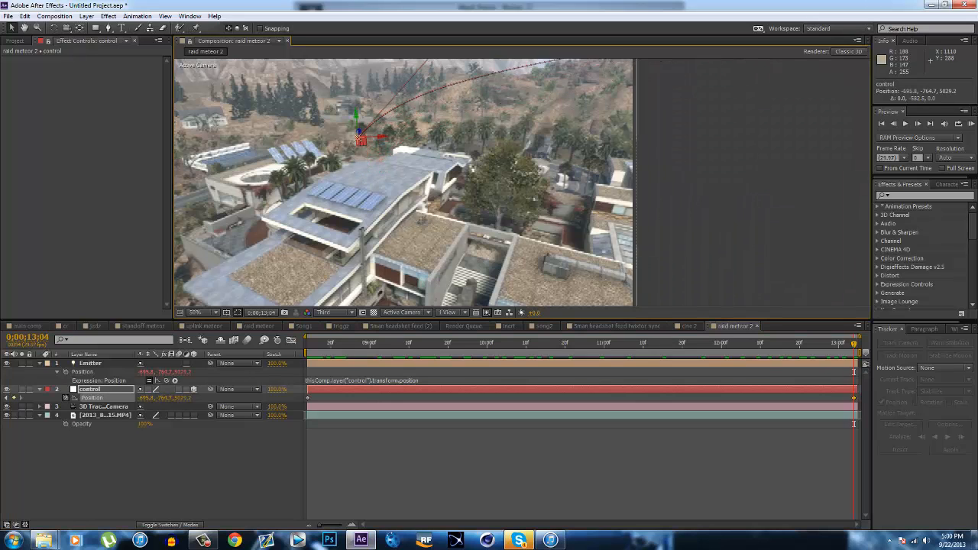
key(comma)
key(comma)
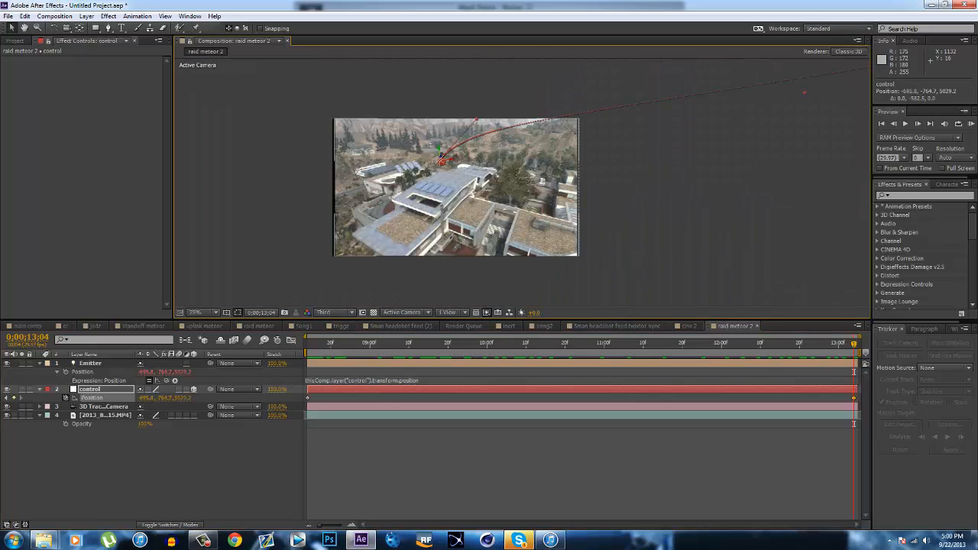
key(space)
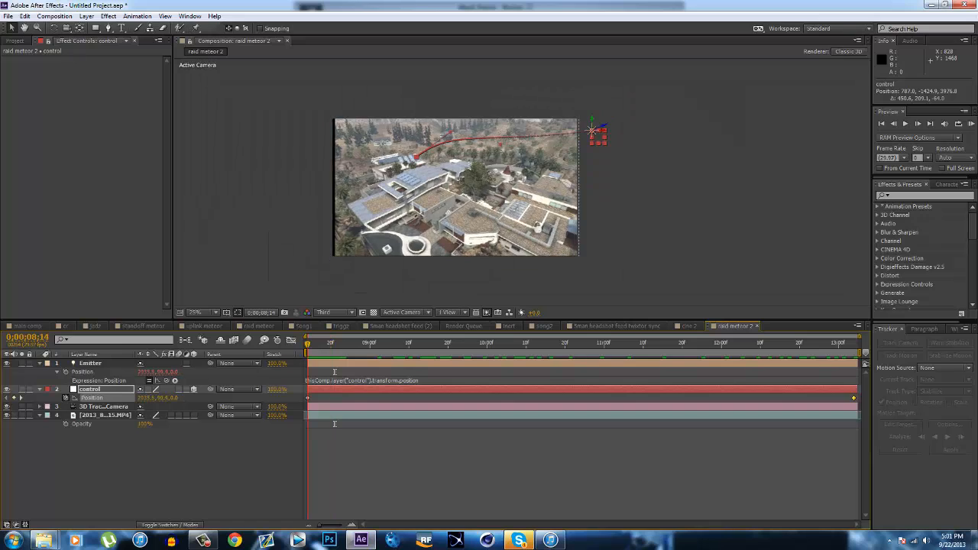
At 0;00;08;14, stretch the end keyframe's path handle to about X 2603, Y -1515 and lower the control null to about Y 178
key(period)
key(period)
key(period)
key(comma)
key(comma)
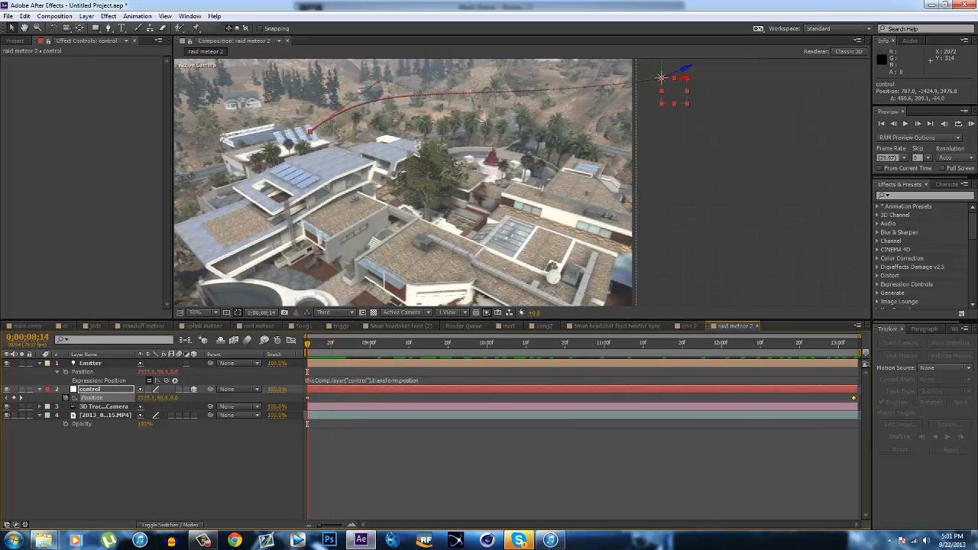
key(F2)
click(90, 389)
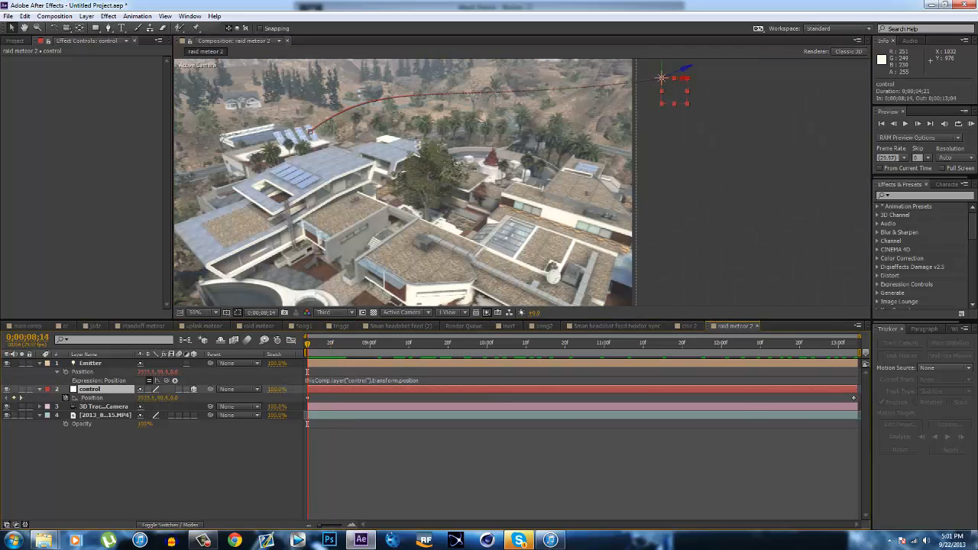
click(308, 398)
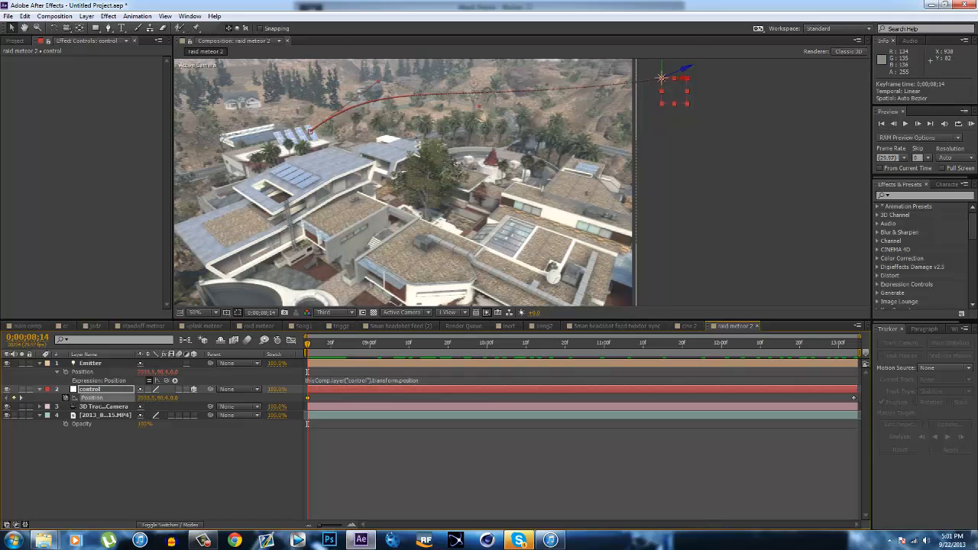
drag(378, 82, 481, 76)
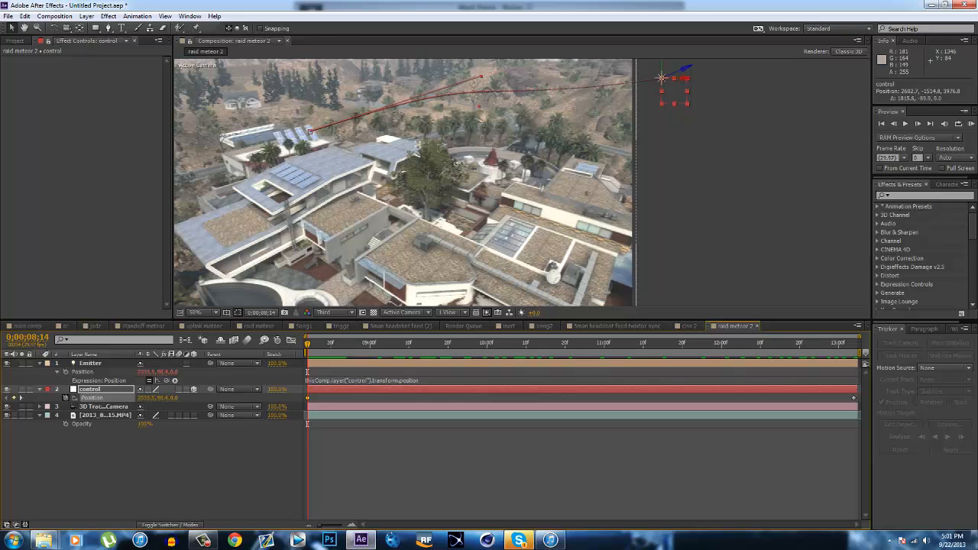
drag(662, 77, 662, 100)
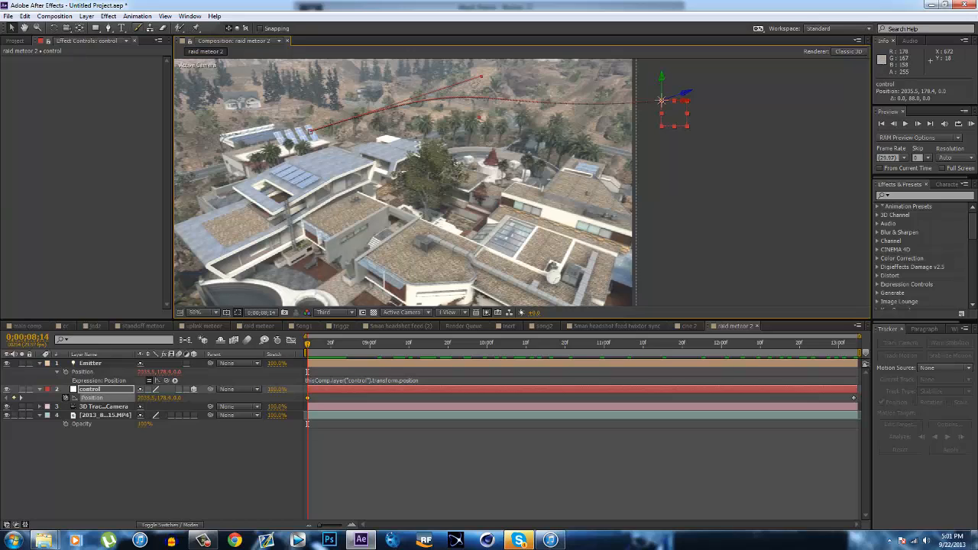
Reveal the control null's rotation properties and keyframe X, Y and Z Rotation at 0;00;13;04
click(54, 29)
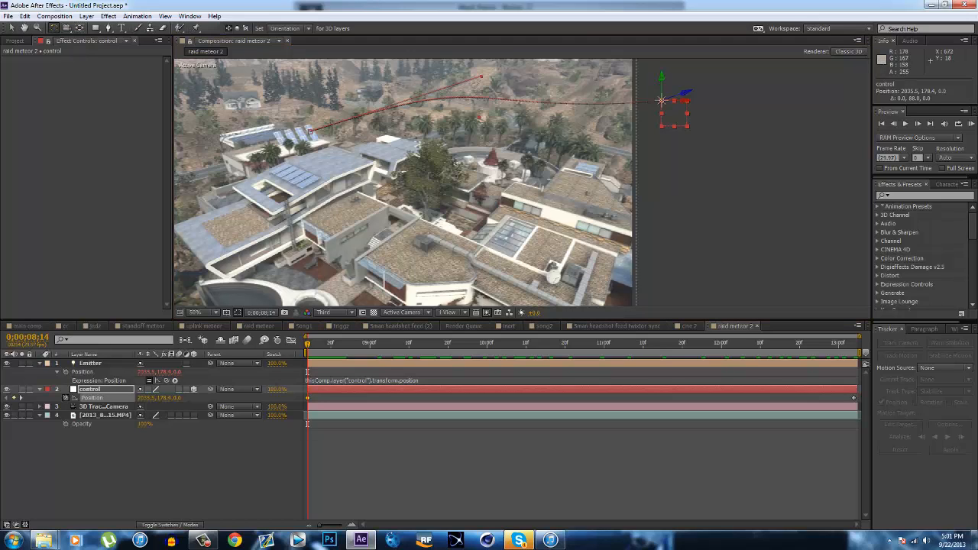
click(170, 465)
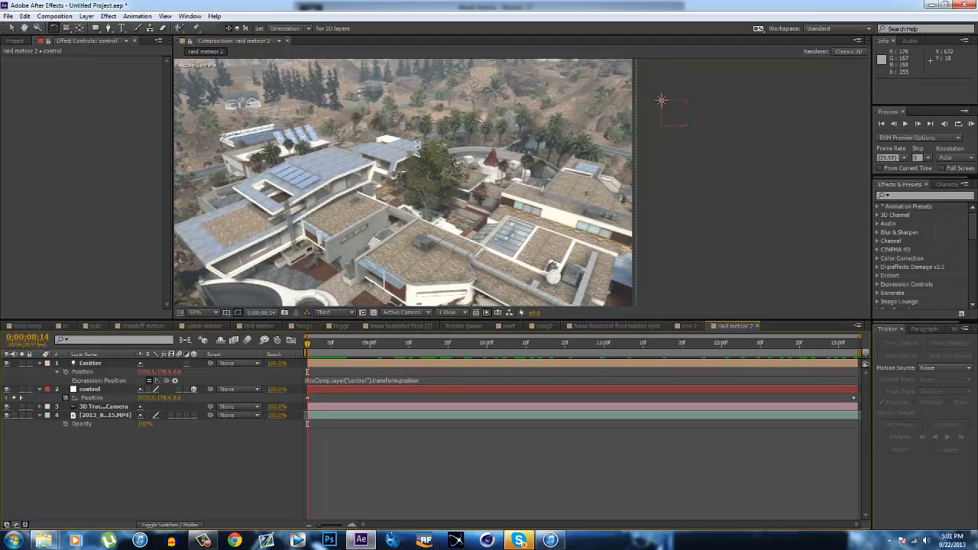
click(89, 389)
key(shift+r)
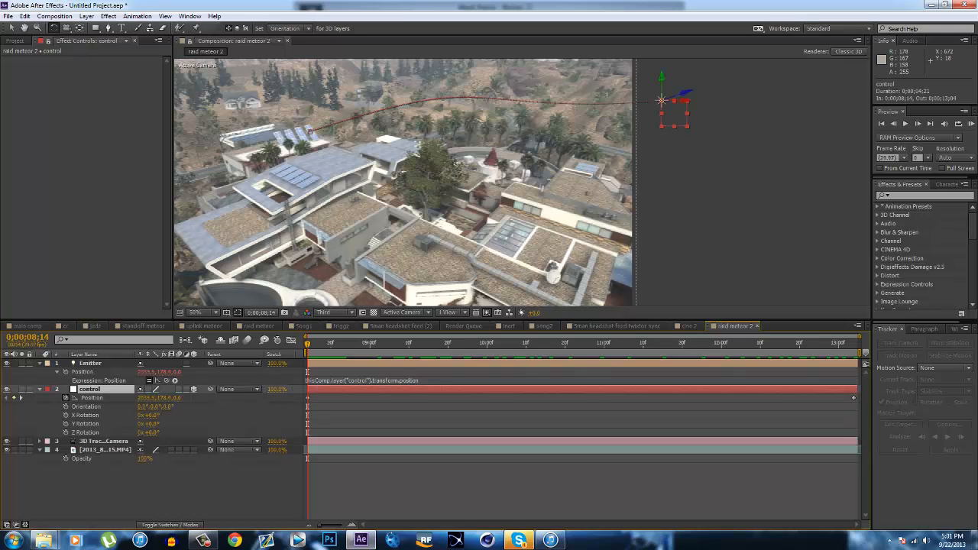
key(End)
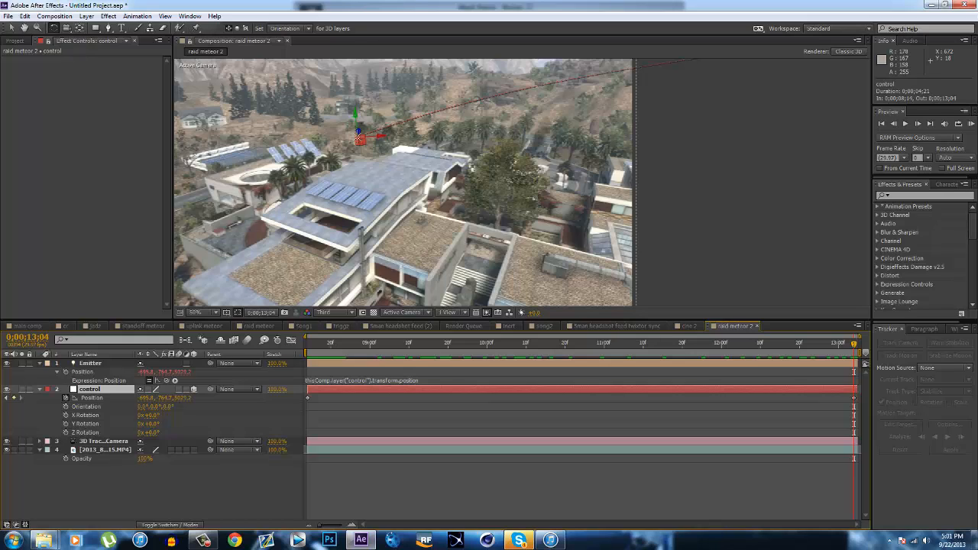
drag(66, 415, 66, 433)
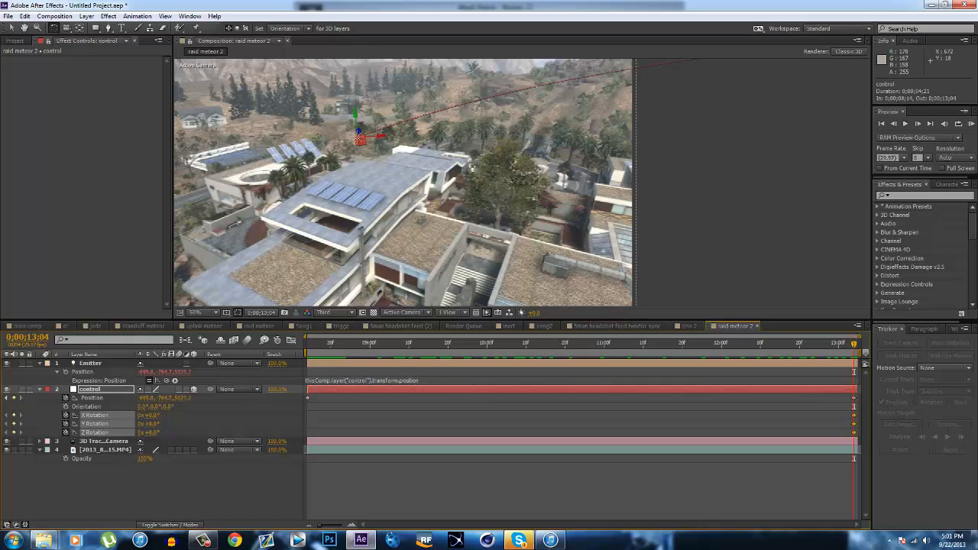
Try rotating the control null about its axes at 0;00;08;14, undo each rotation, and remove the X, Y and Z Rotation keyframes
key(Home)
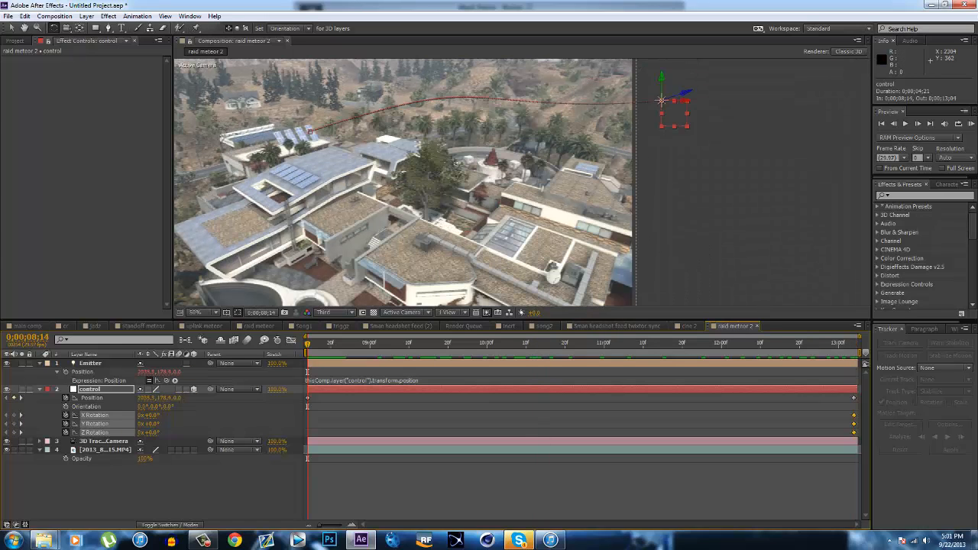
drag(699, 104, 699, 104)
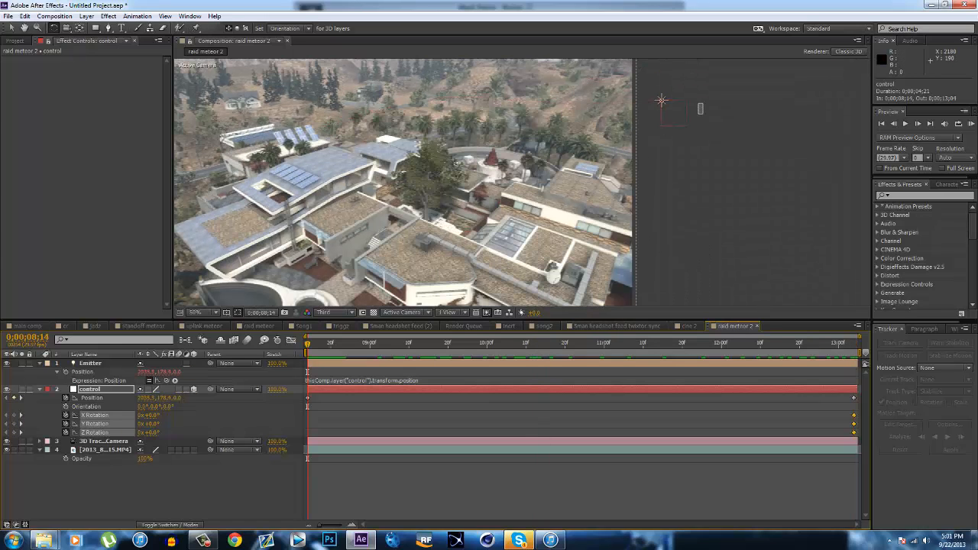
click(700, 109)
click(91, 390)
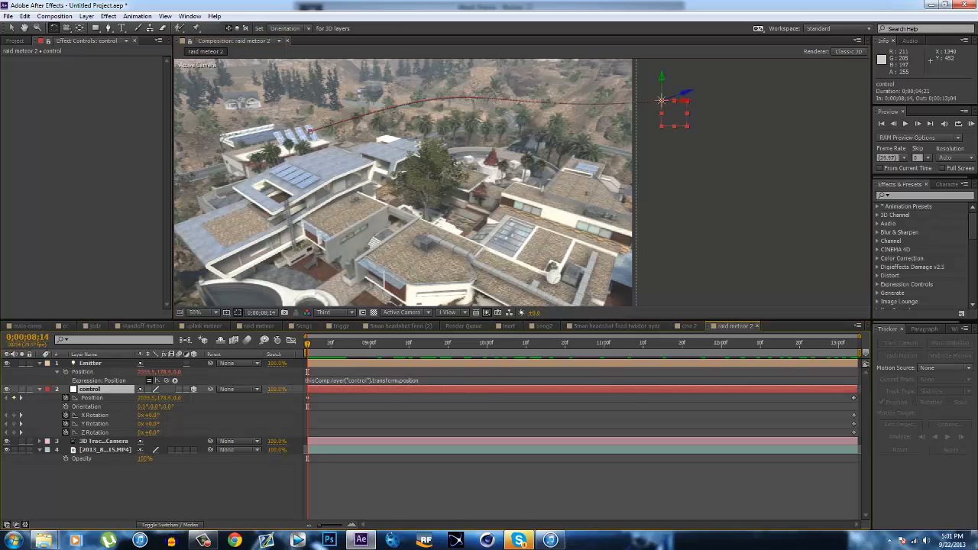
drag(686, 101, 699, 112)
key(ctrl+z)
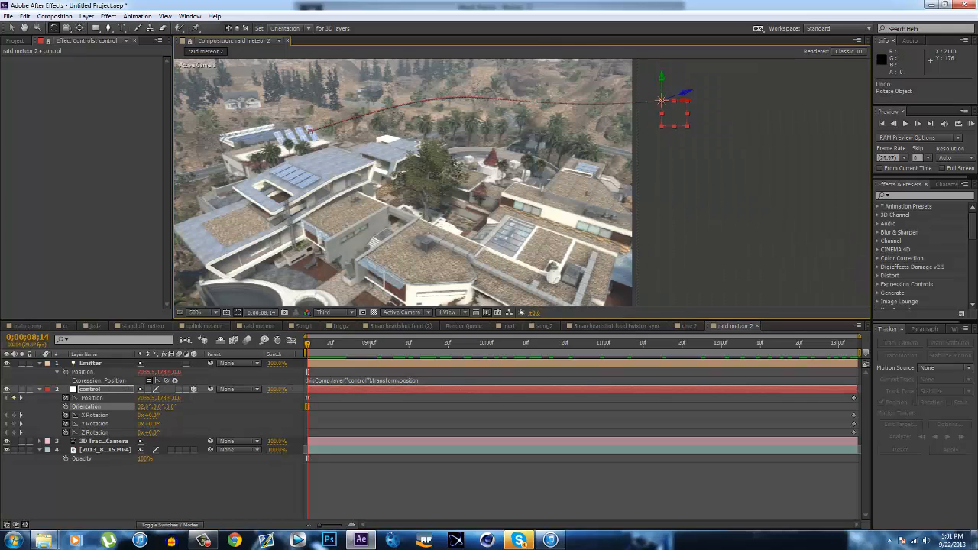
drag(676, 115, 655, 112)
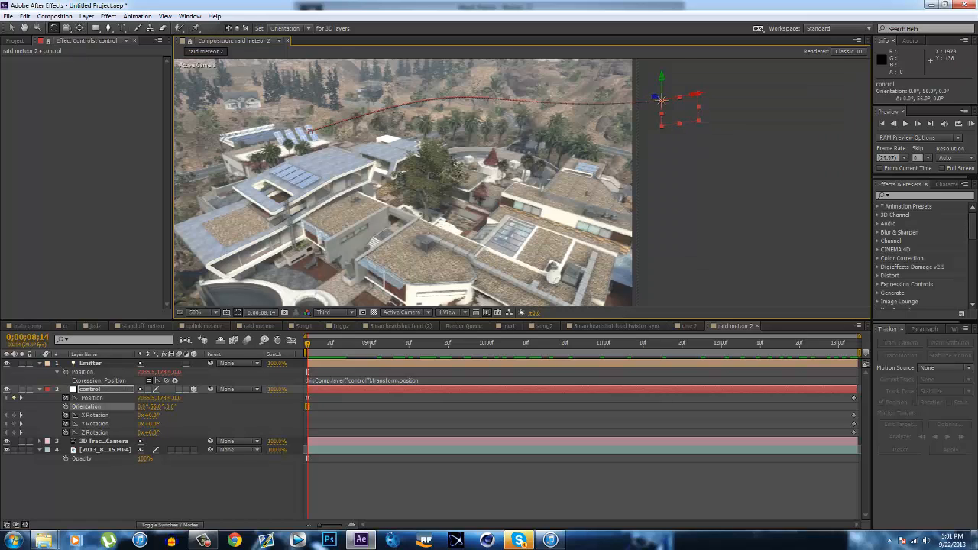
key(ctrl+z)
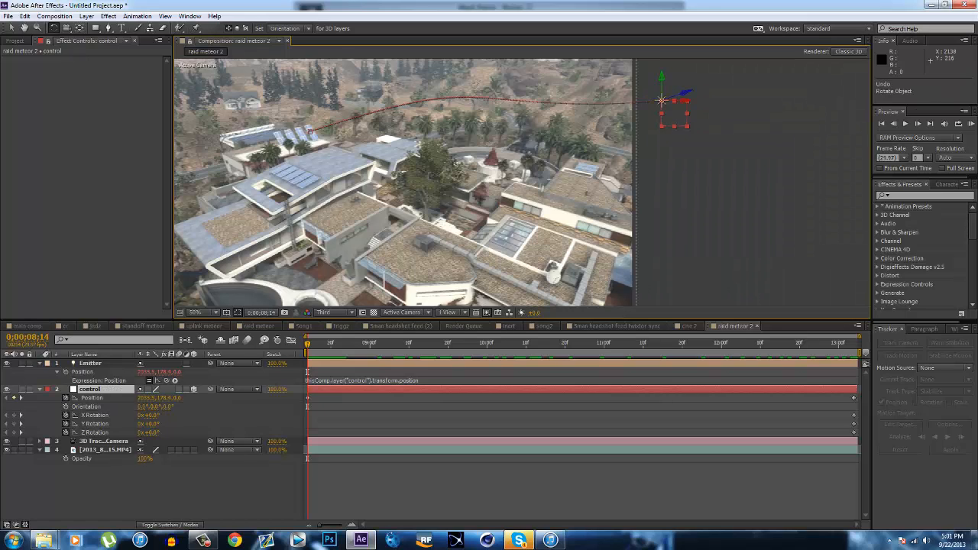
drag(662, 99, 664, 103)
key(ctrl+z)
drag(662, 100, 663, 101)
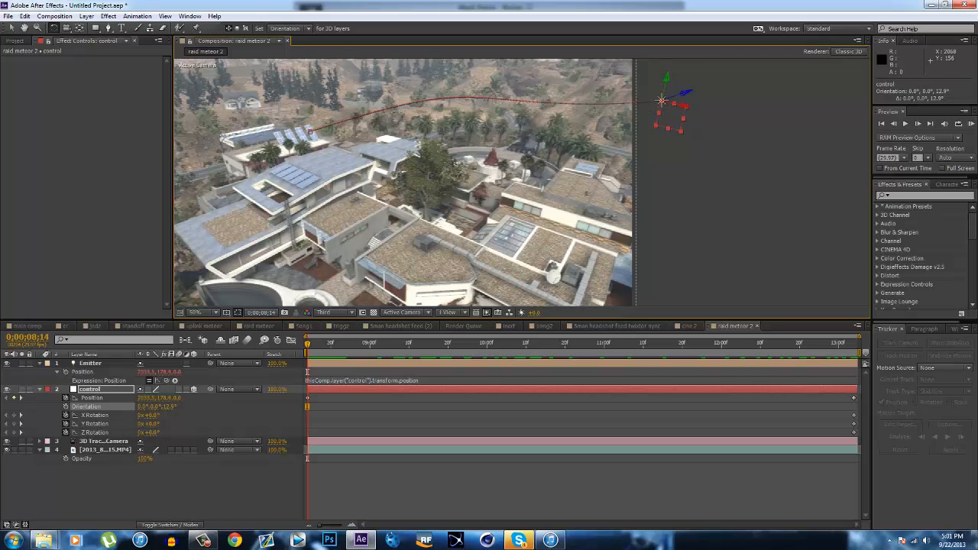
key(ctrl+z)
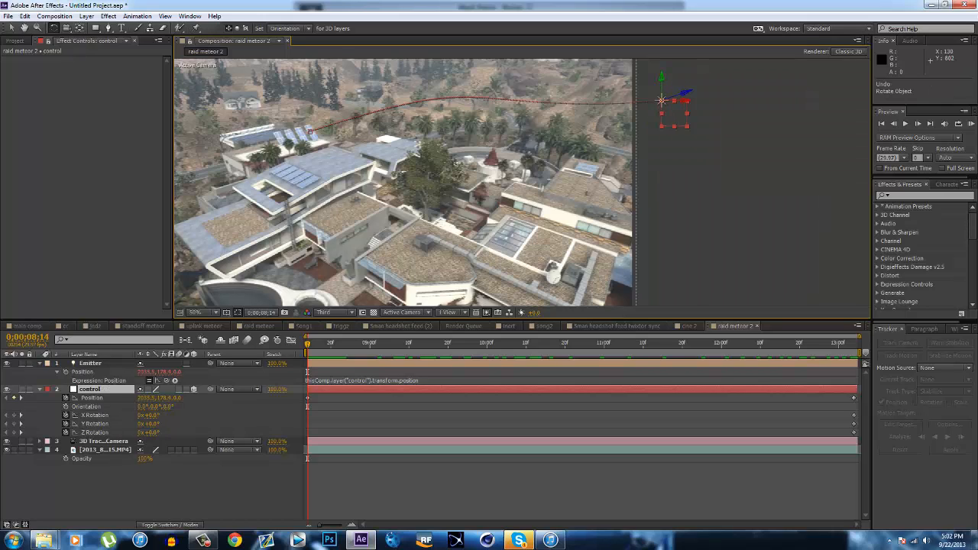
drag(66, 415, 66, 433)
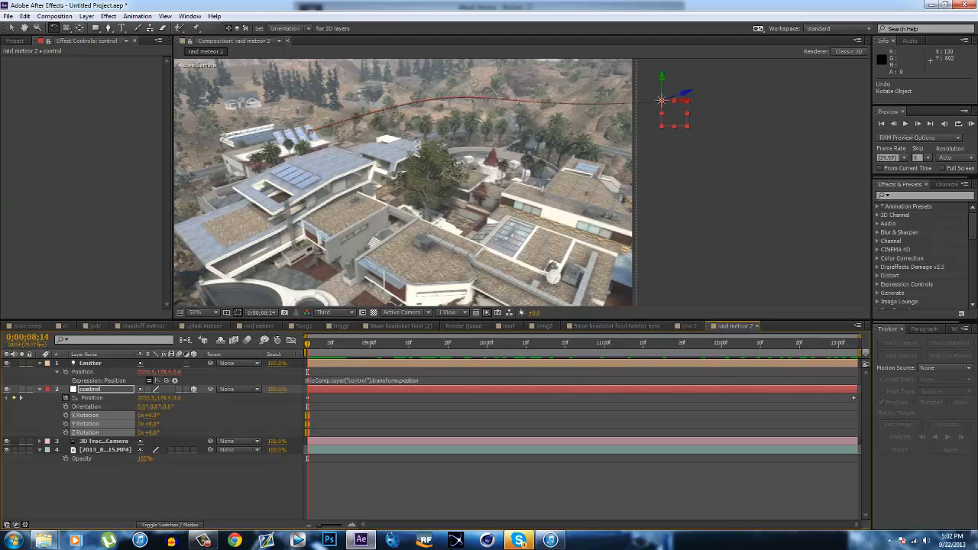
Park the playhead at 0;00;11;12 and create a 1920-pixel-wide, comp-size black solid named Particles
key(space)
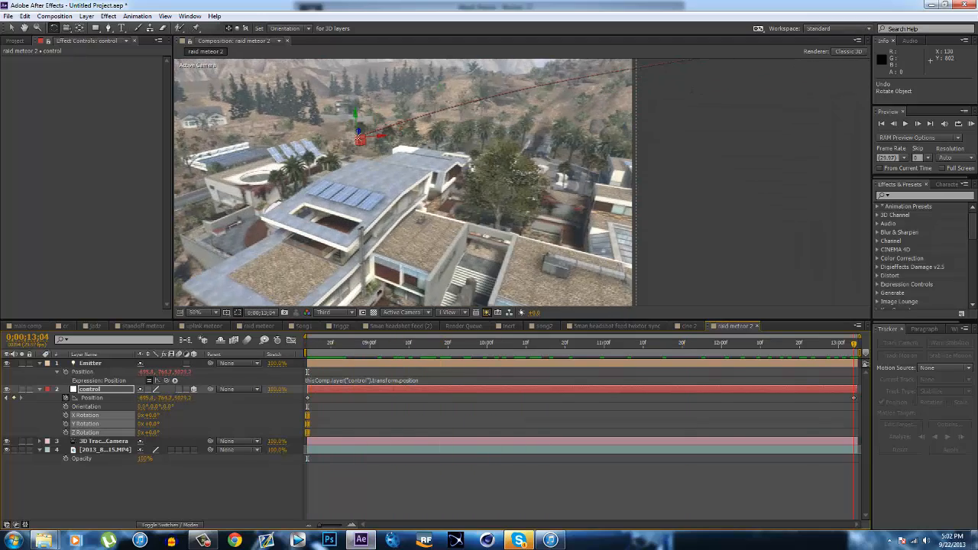
drag(854, 344, 651, 344)
key(F2)
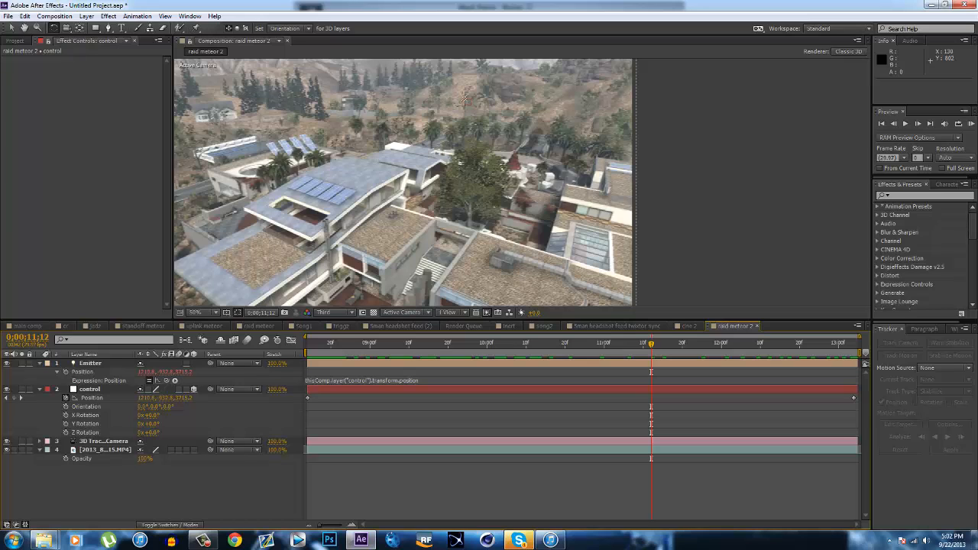
key(ctrl+y)
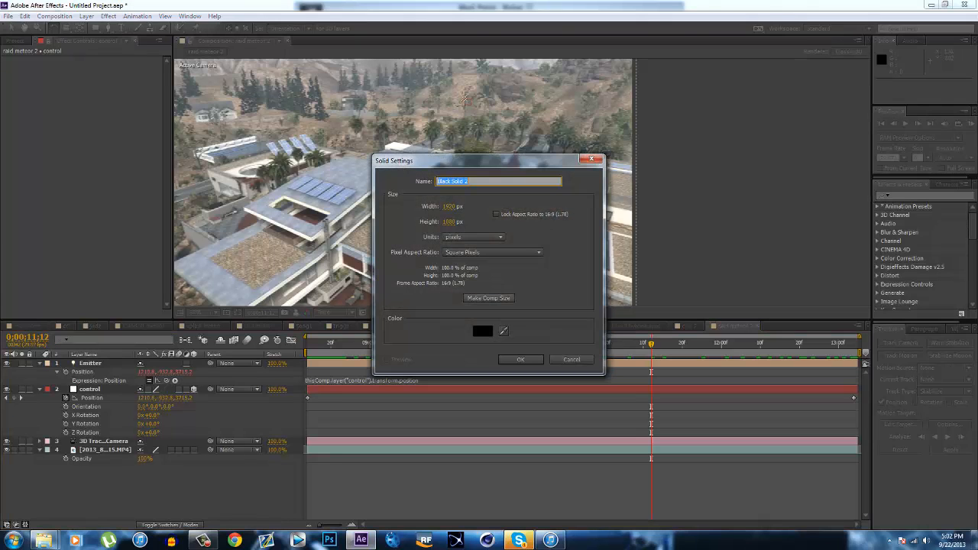
text(Particles)
key(Return)
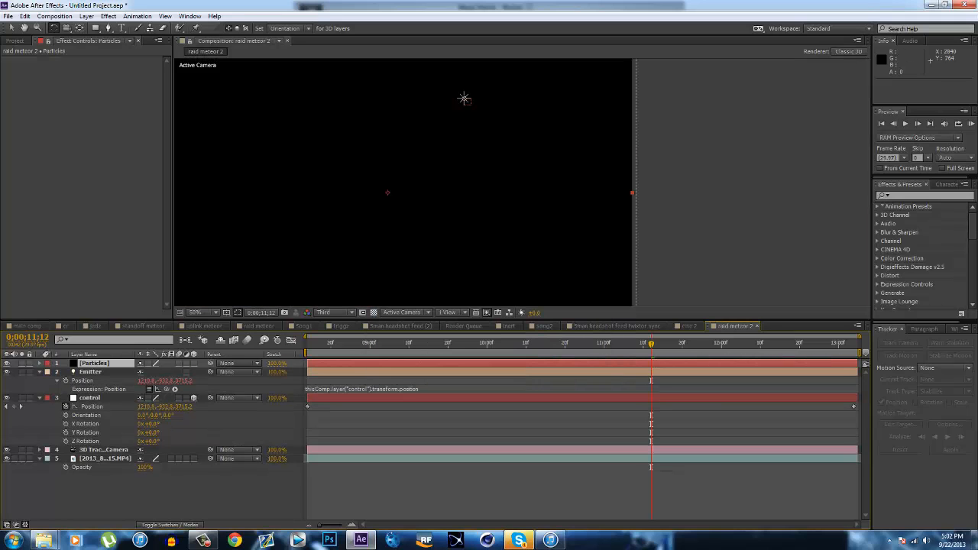
Find the Trapcode Particular effect and apply it to the Particles solid
key(ctrl+5)
text(par)
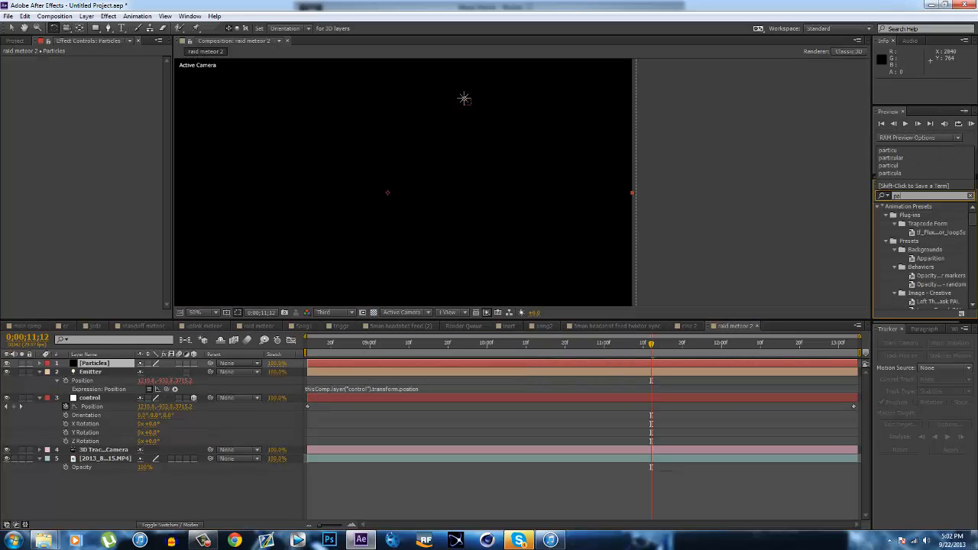
text(tc)
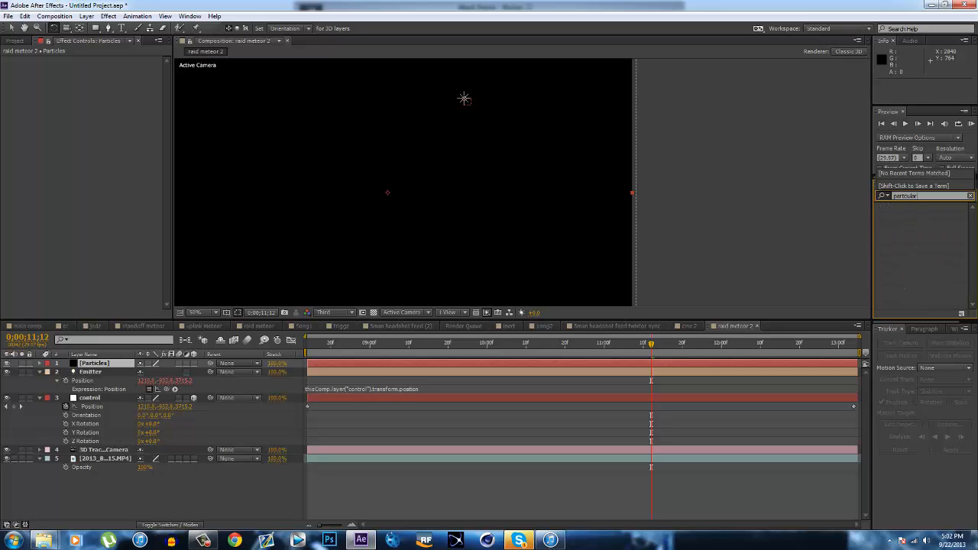
key(Return)
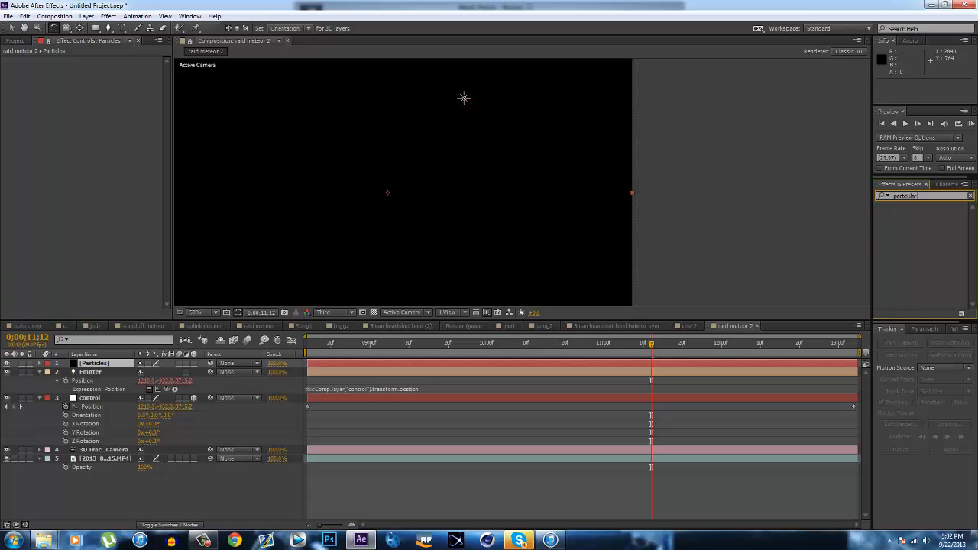
key(BackSpace)
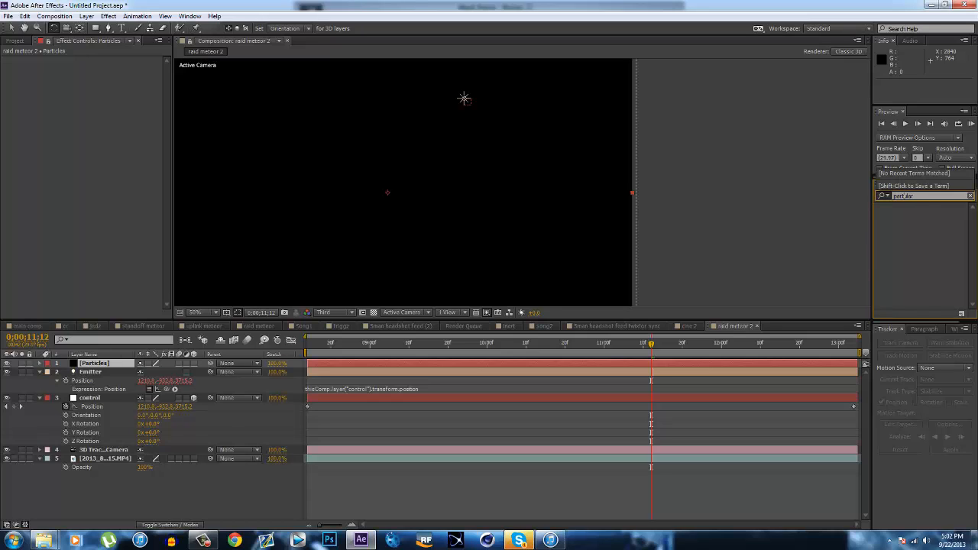
text(icu)
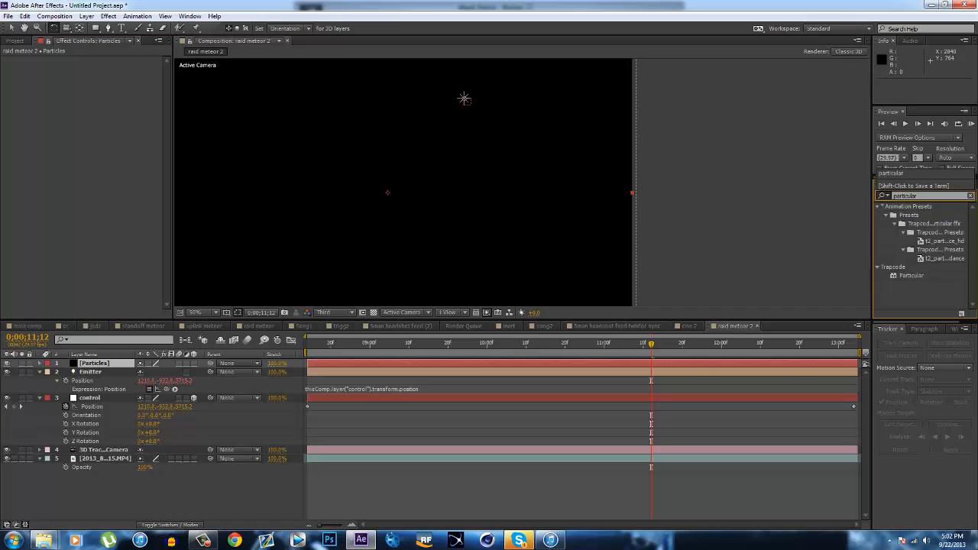
click(911, 275)
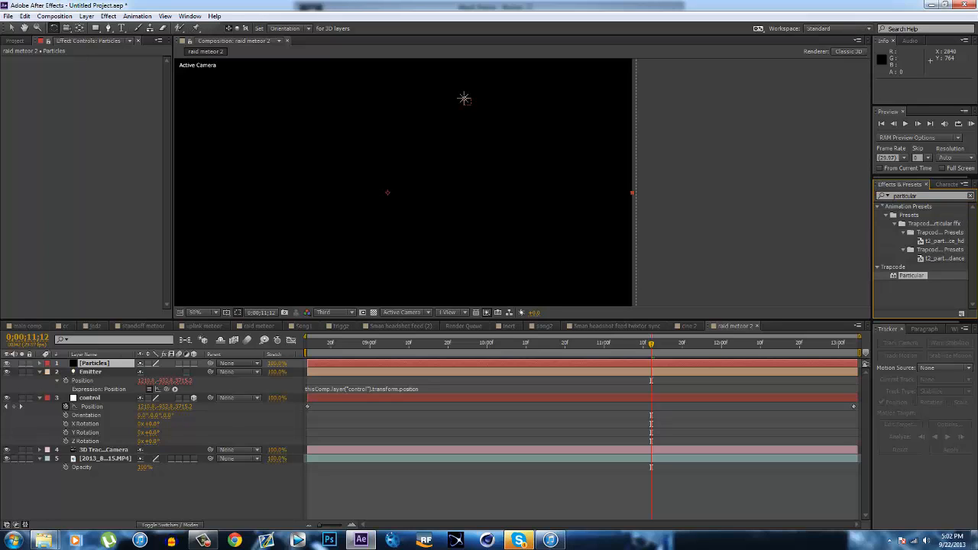
drag(911, 275, 814, 363)
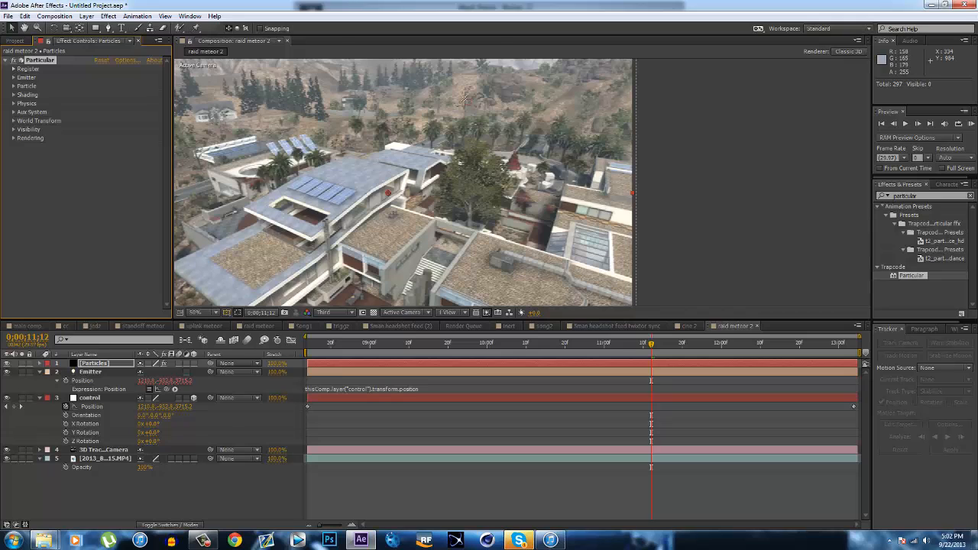
Fit the composition to the viewer and return the raid meteor 2 playhead to 0;00;08;14
click(195, 312)
click(221, 336)
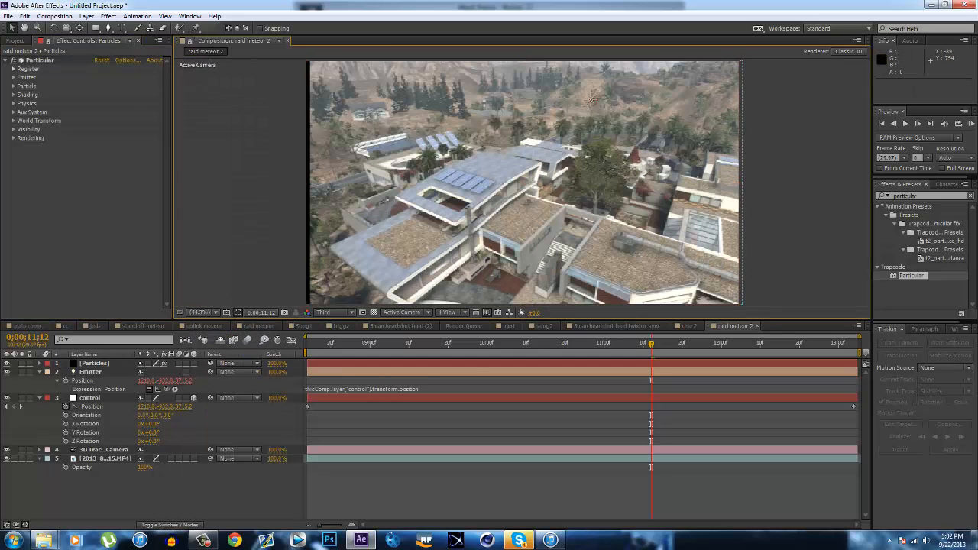
click(400, 326)
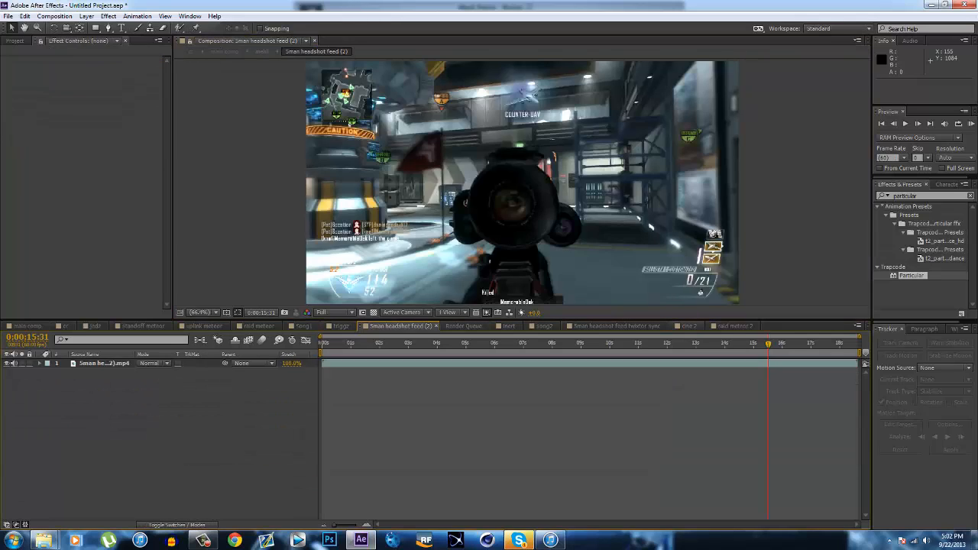
click(735, 326)
drag(327, 344, 308, 344)
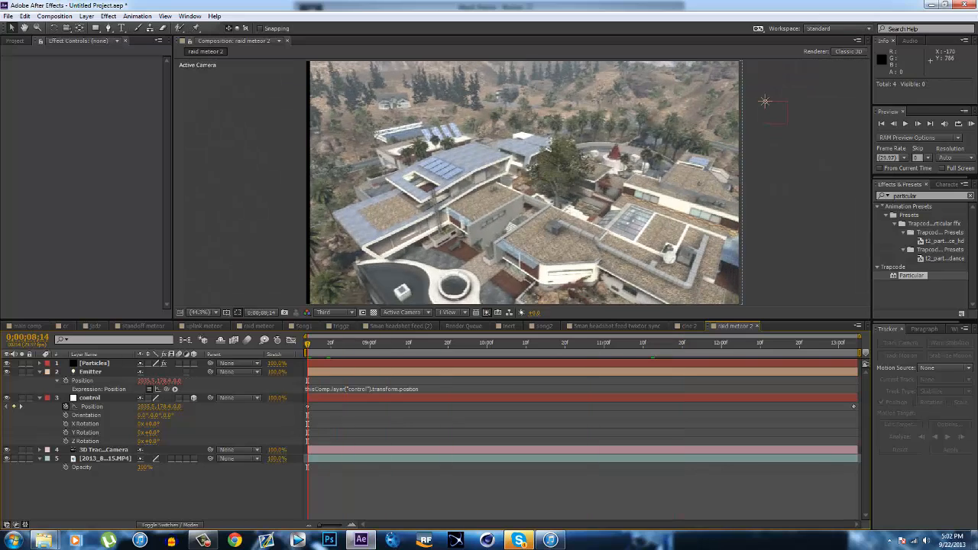
Reveal the game footage layer's Position and set its X value to 960
click(470, 221)
key(KP_1)
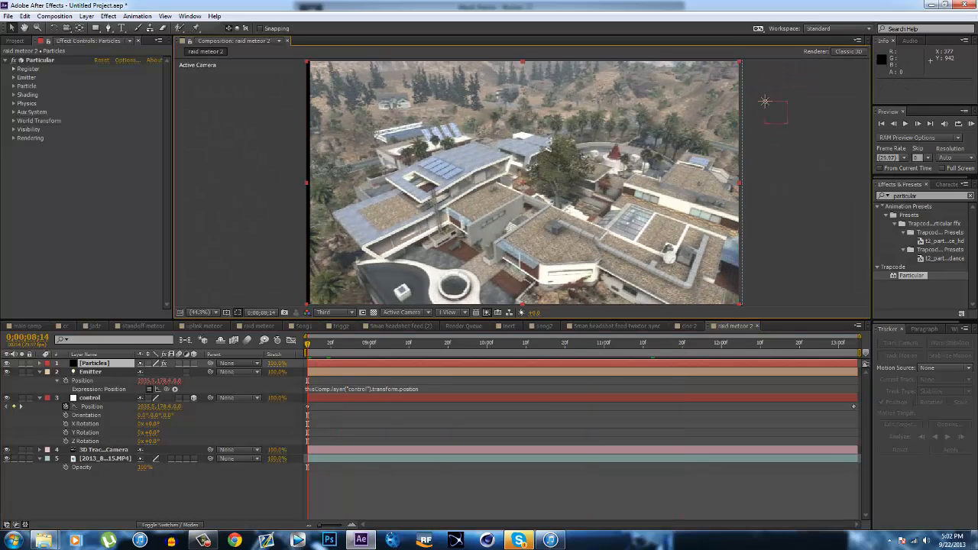
key(KP_5)
key(p)
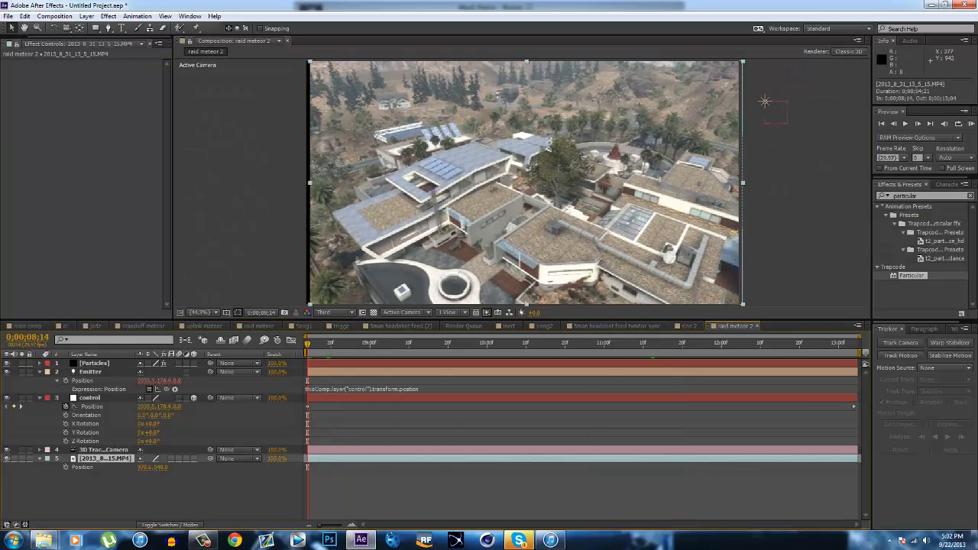
click(149, 467)
text(w)
key(Return)
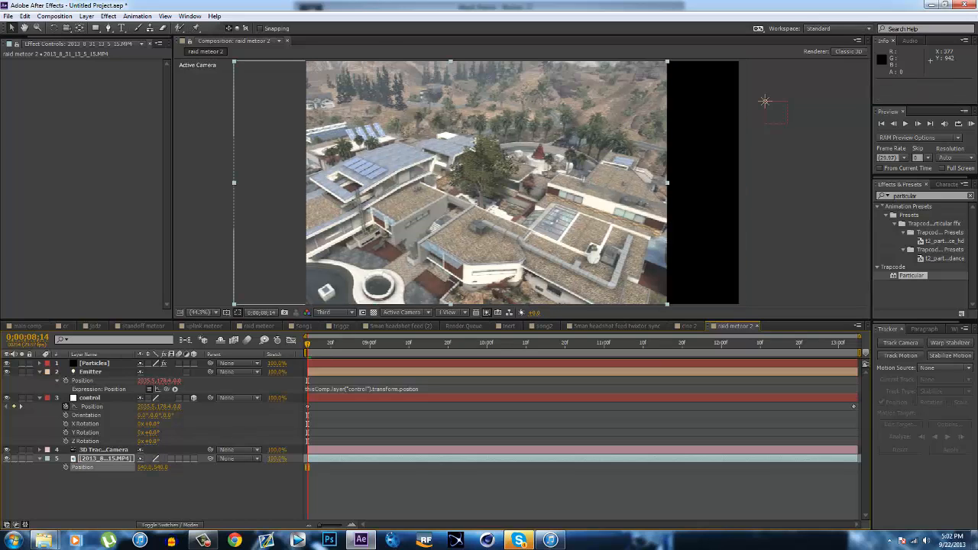
click(146, 467)
text(960)
key(Return)
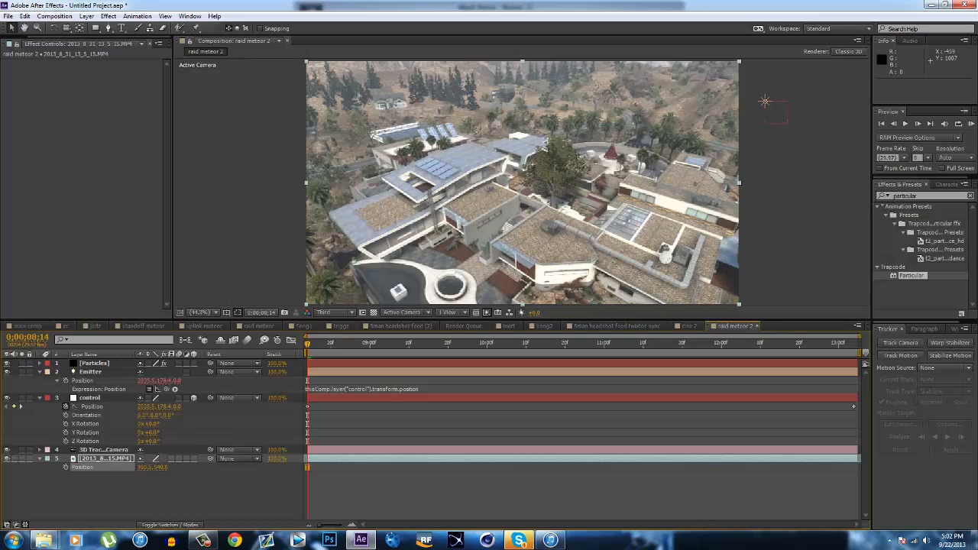
click(203, 288)
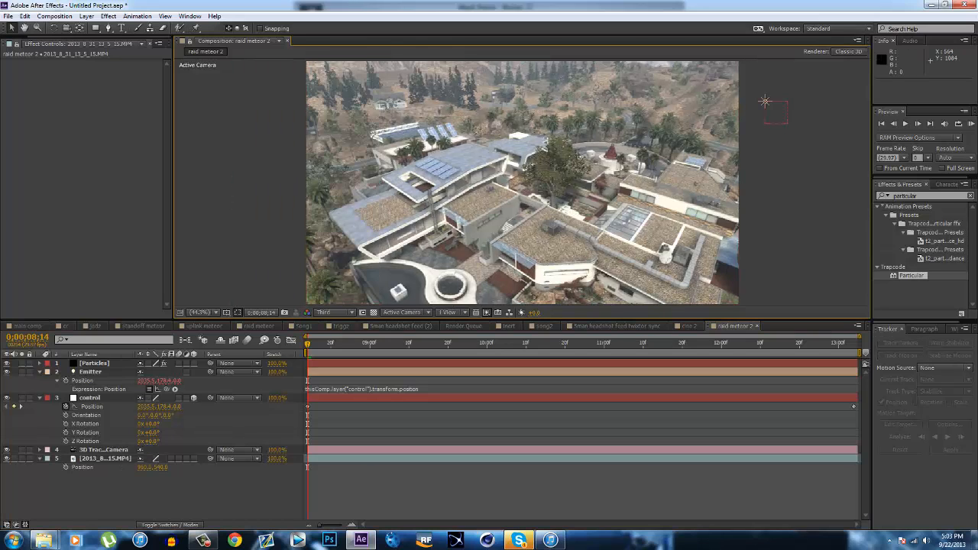
Set the Particular Emitter Type on the Particles solid to Light(s) and park the playhead at 0;00;12;02
click(95, 363)
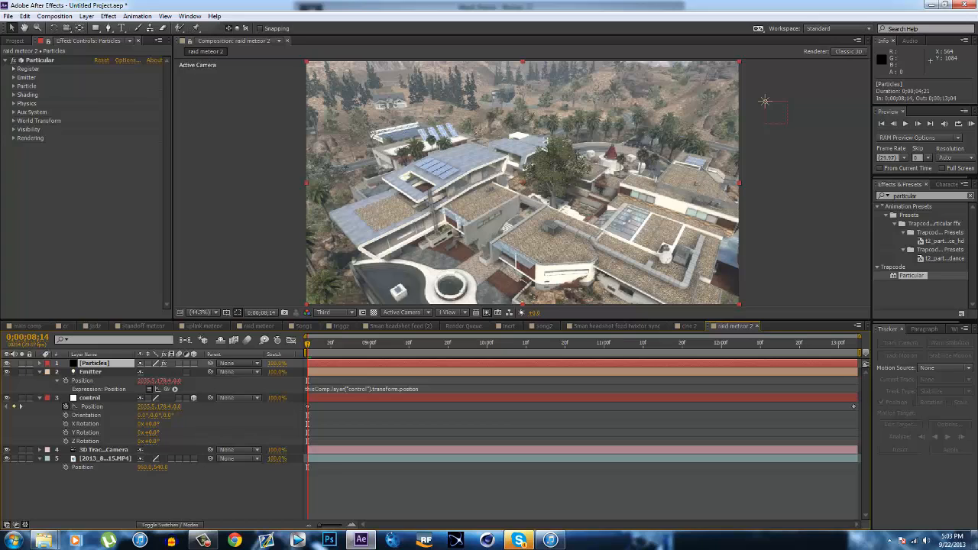
click(13, 77)
click(126, 95)
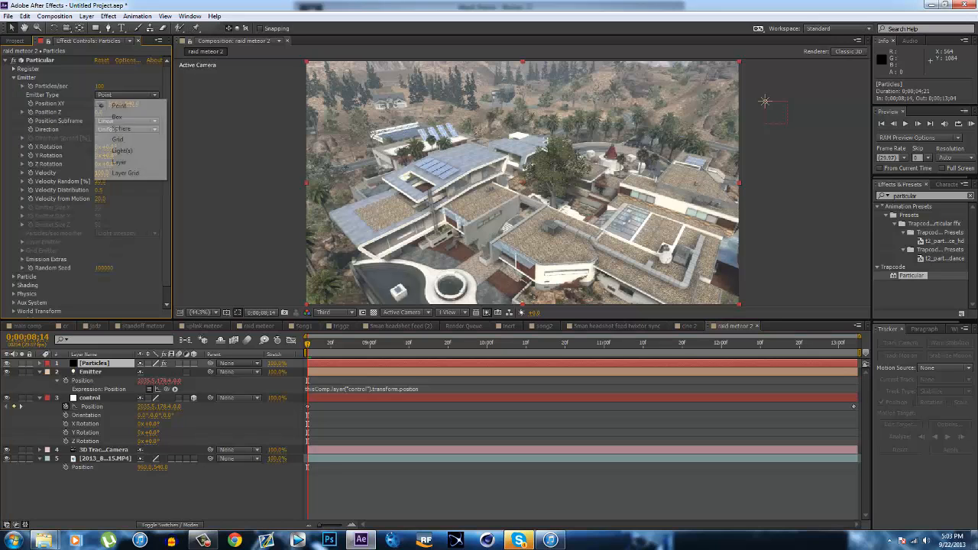
click(123, 151)
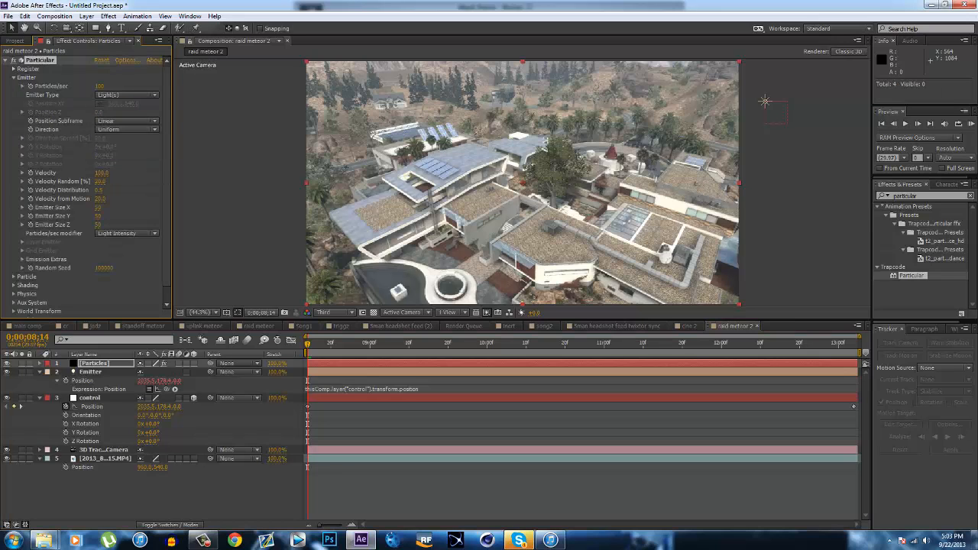
drag(308, 344, 729, 344)
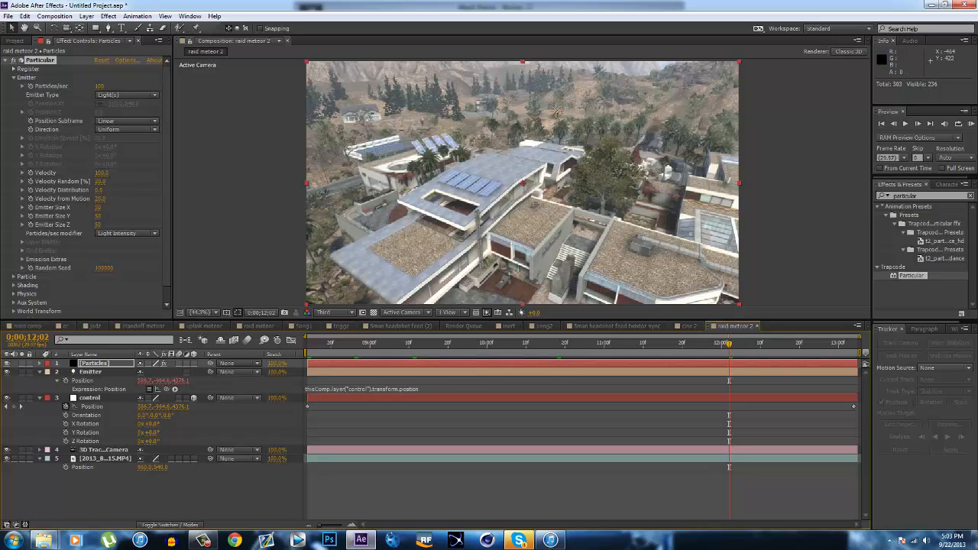
Set the emitter's Velocity Random, Velocity Distribution and Velocity from Motion to 0
click(100, 182)
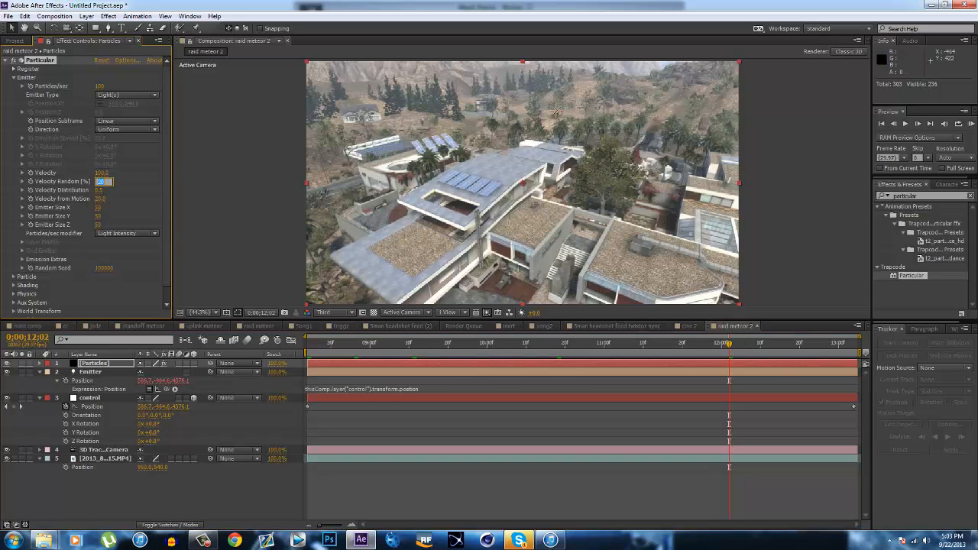
text(0)
key(Tab)
text(0)
key(Tab)
text(0)
key(Return)
Raise the emitter's Particles/sec to about 6120 and set Velocity to 100
drag(102, 173, 183, 173)
click(103, 173)
text(100)
key(Return)
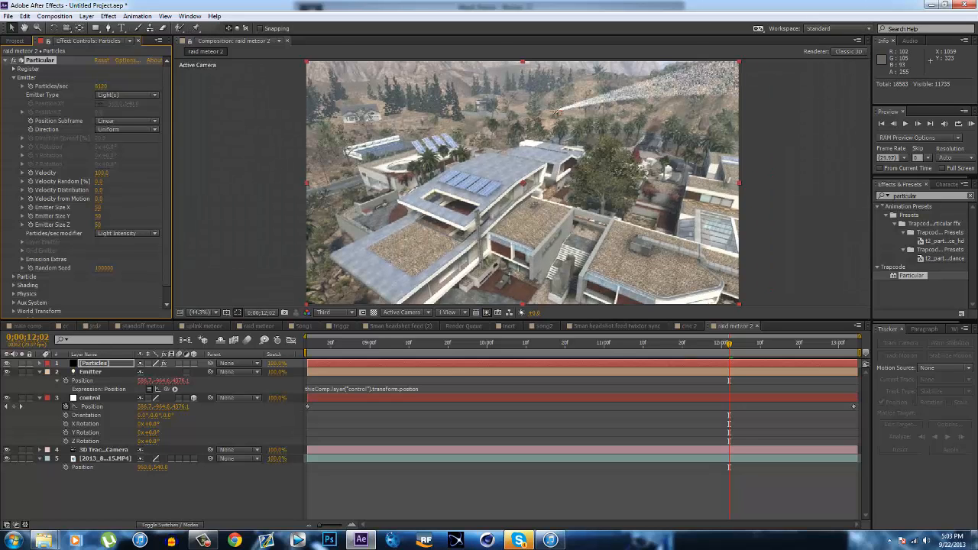
Expand Particular's Particle settings and set the emitter's Velocity to 20
scroll(86, 183, down, 1)
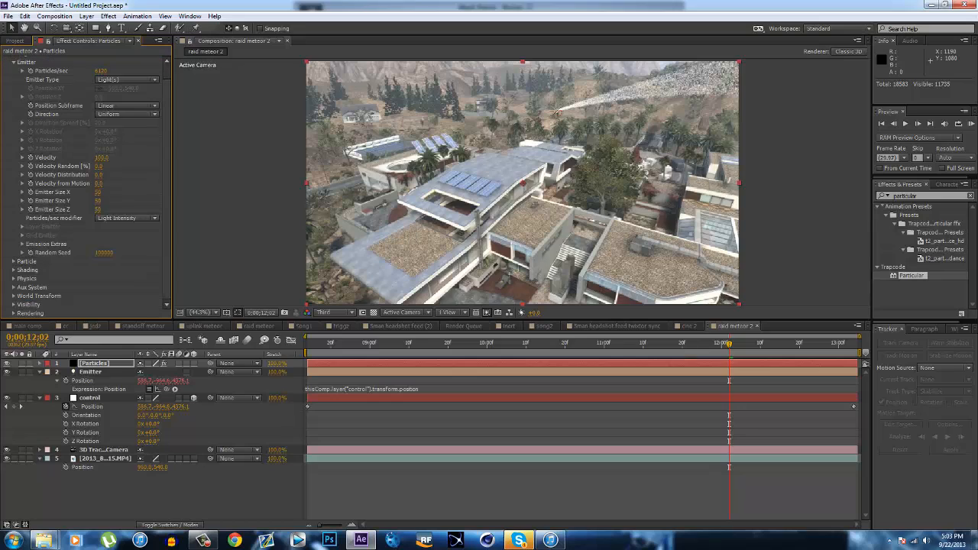
click(13, 262)
scroll(13, 262, down, 3)
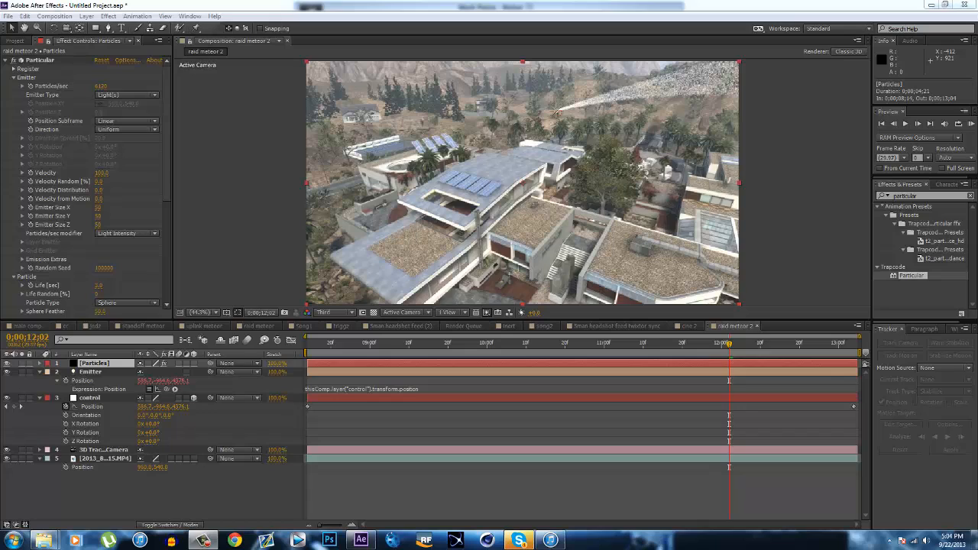
click(101, 173)
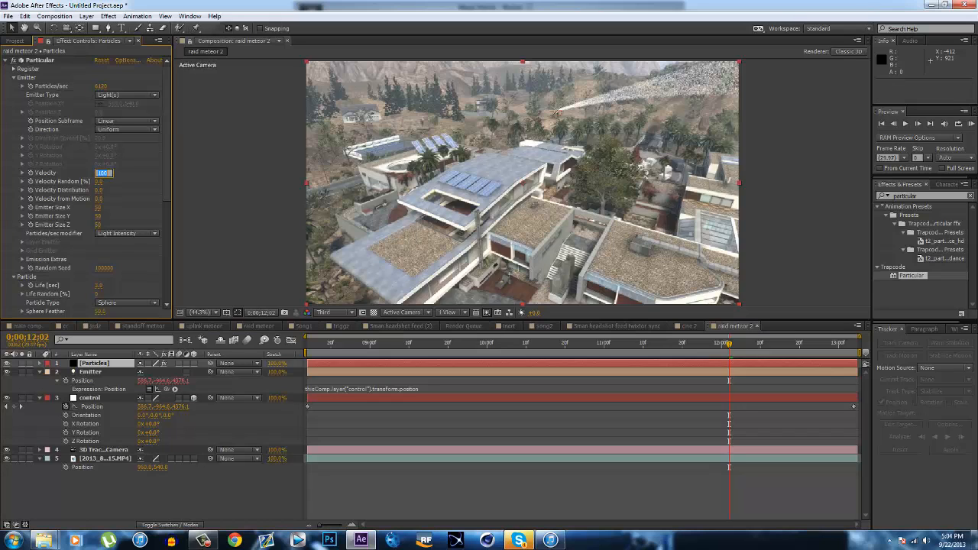
text(20)
key(Return)
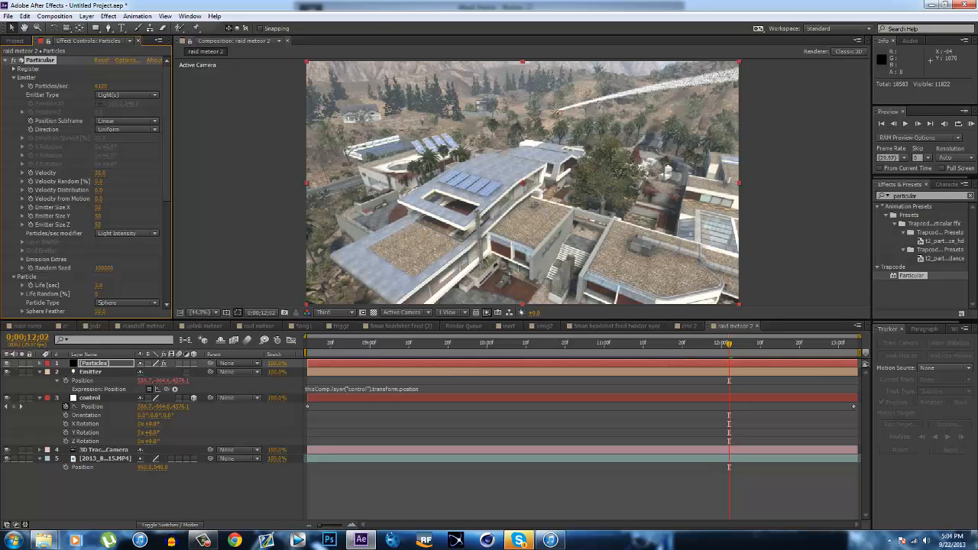
Set particle Life to 14 seconds with 10% Life Random, and choose Sprite Colorize as the Particle Type
click(99, 285)
text(14)
key(Return)
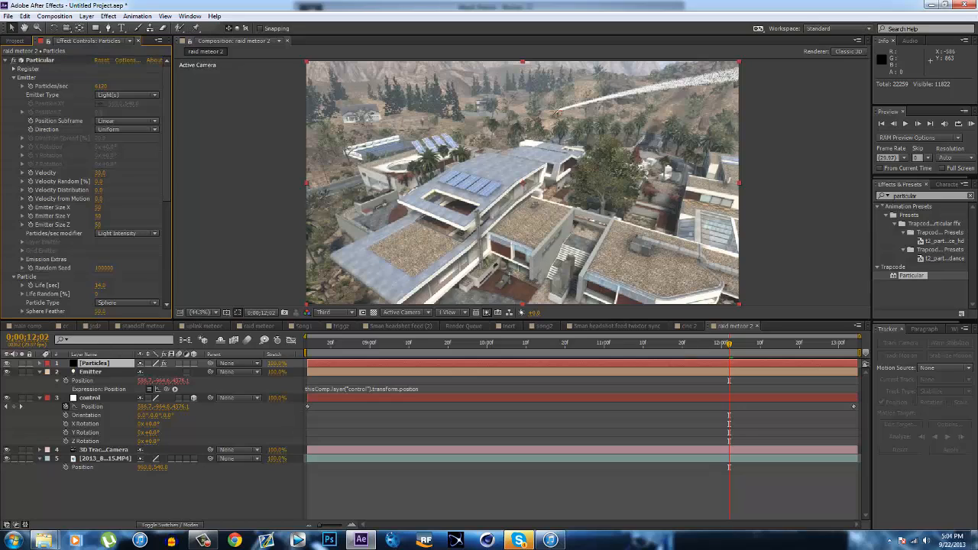
scroll(86, 184, down, 3)
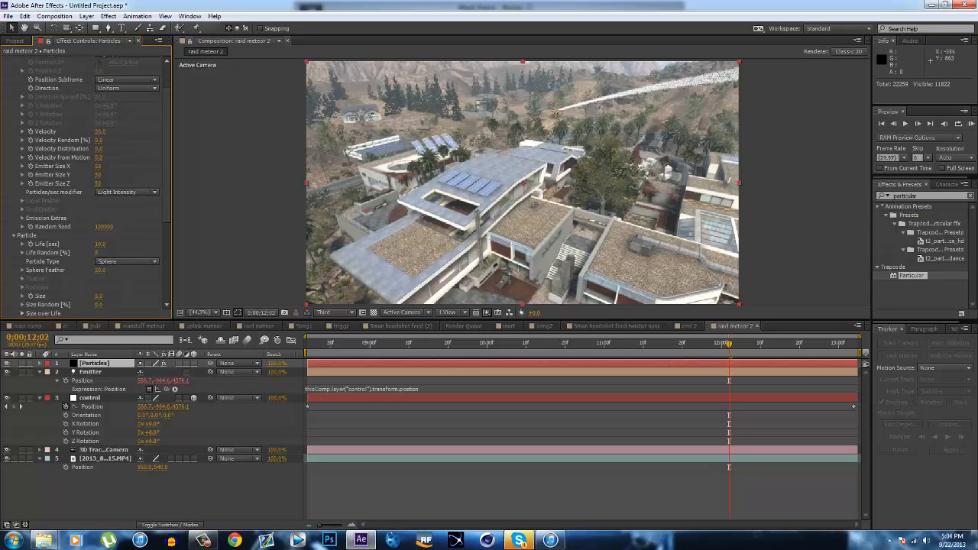
click(97, 253)
text(10)
key(Return)
click(127, 261)
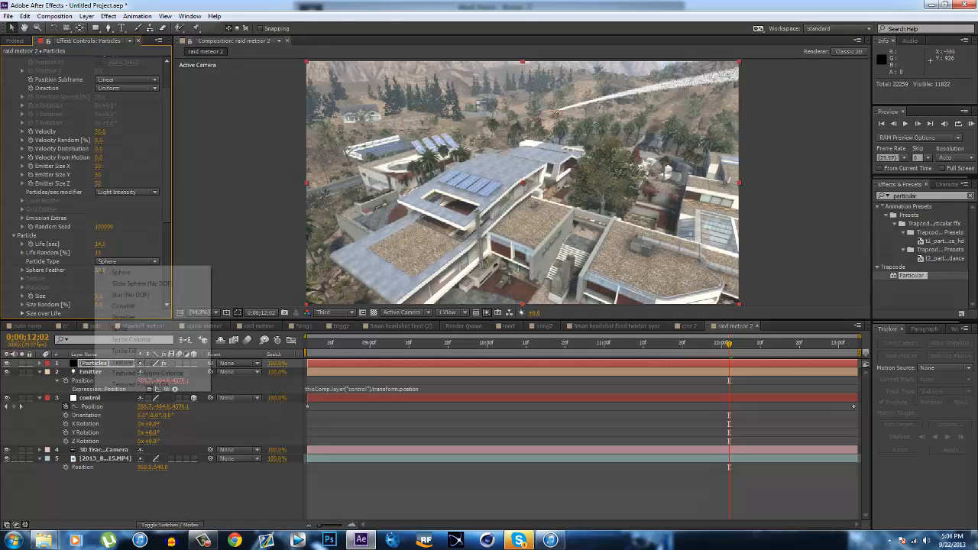
click(131, 339)
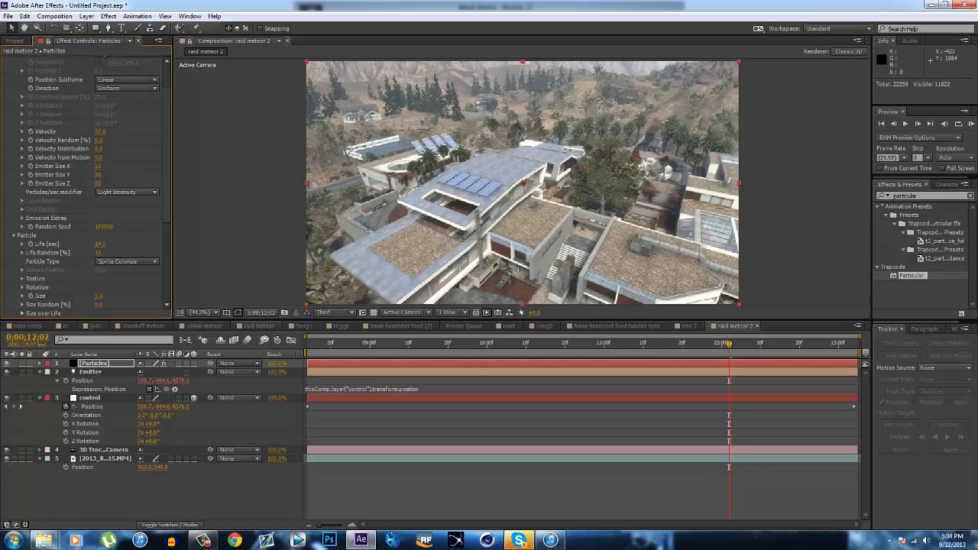
Examine the finished smoke trail in the raid meteor composition at 0;00;11;02 and 0;00;12;15, then return to raid meteor 2
click(258, 326)
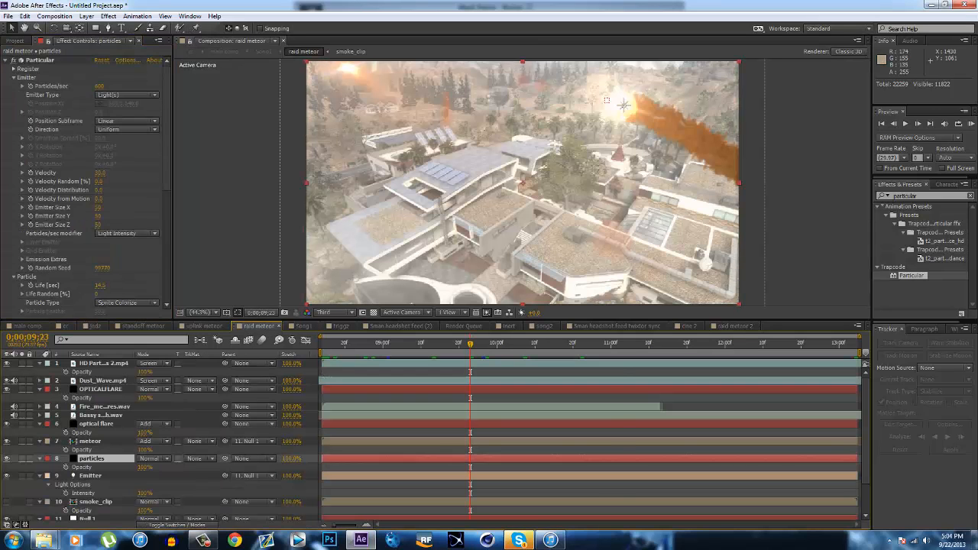
click(618, 343)
click(523, 95)
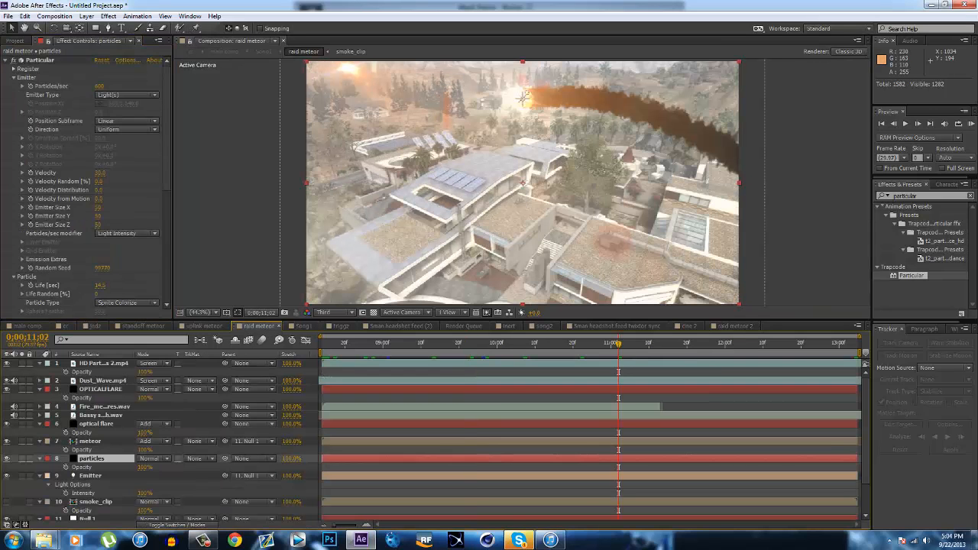
click(782, 344)
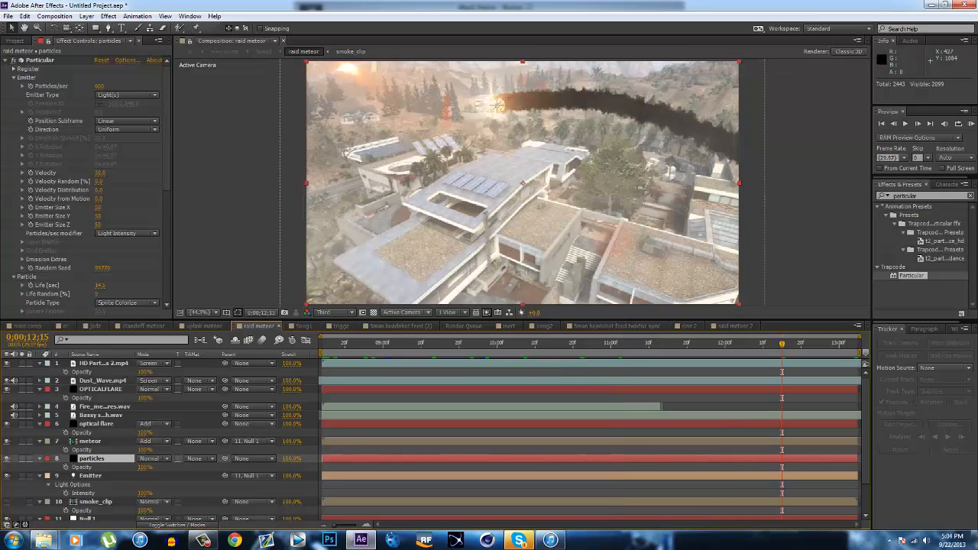
click(746, 325)
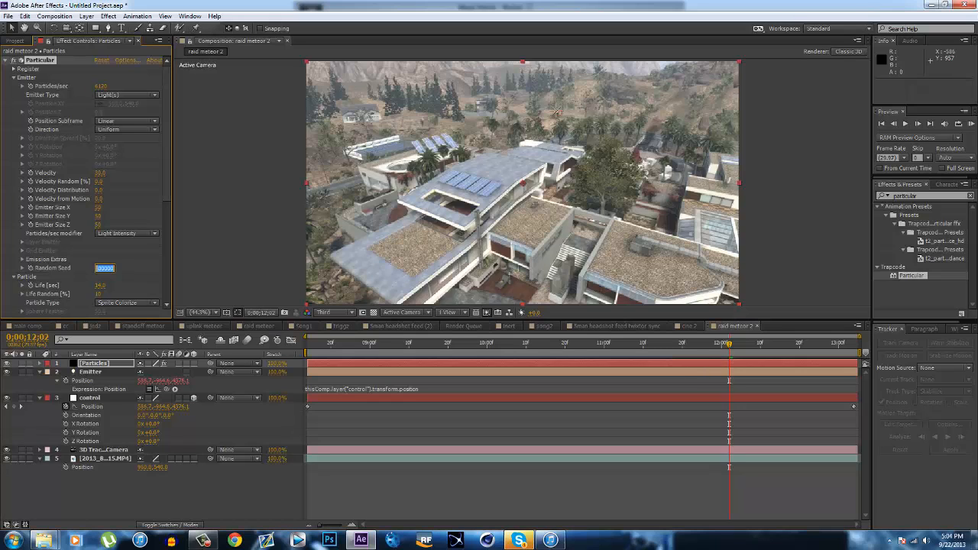
Expand Size over Life in the Particle settings and draw a curve that starts full and tapers toward the end of life
scroll(87, 184, down, 1)
scroll(86, 184, down, 3)
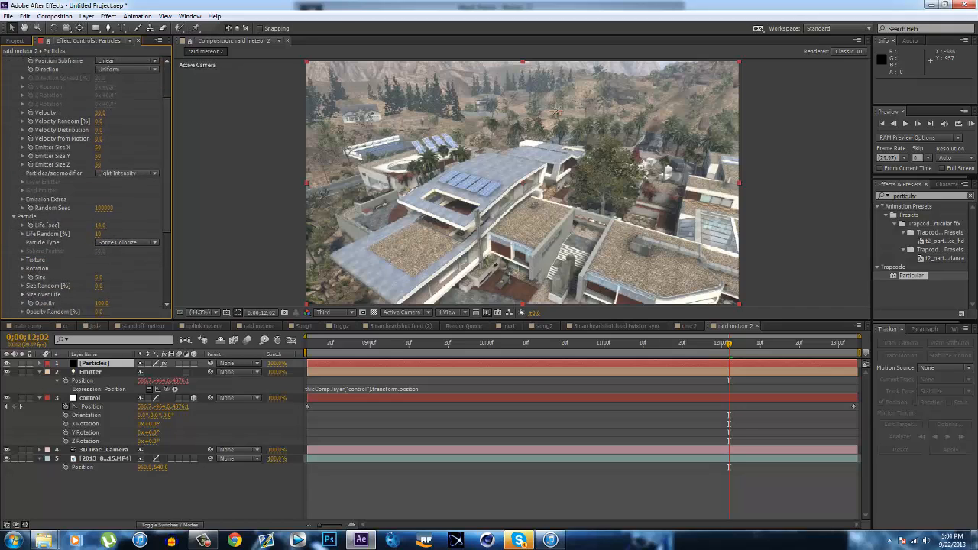
click(22, 251)
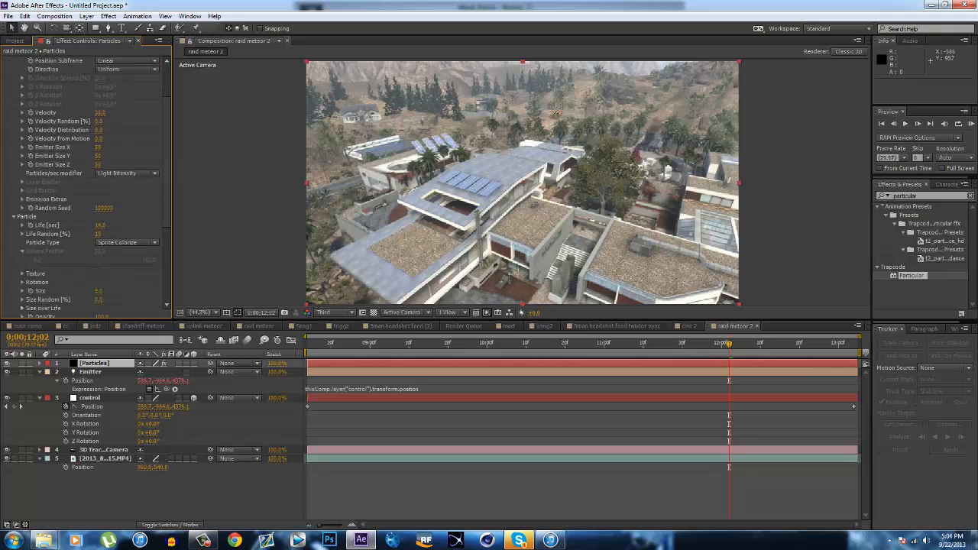
click(21, 234)
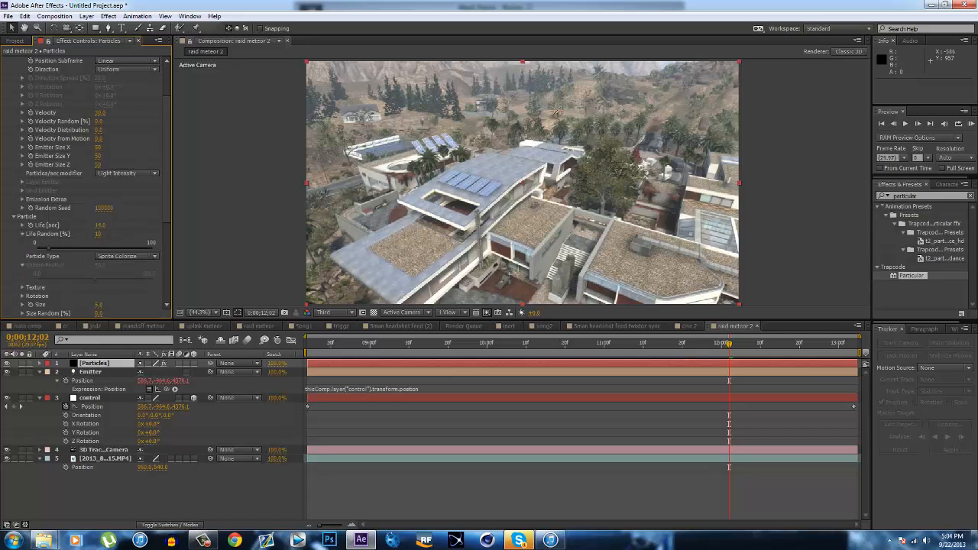
click(21, 234)
scroll(84, 175, up, 3)
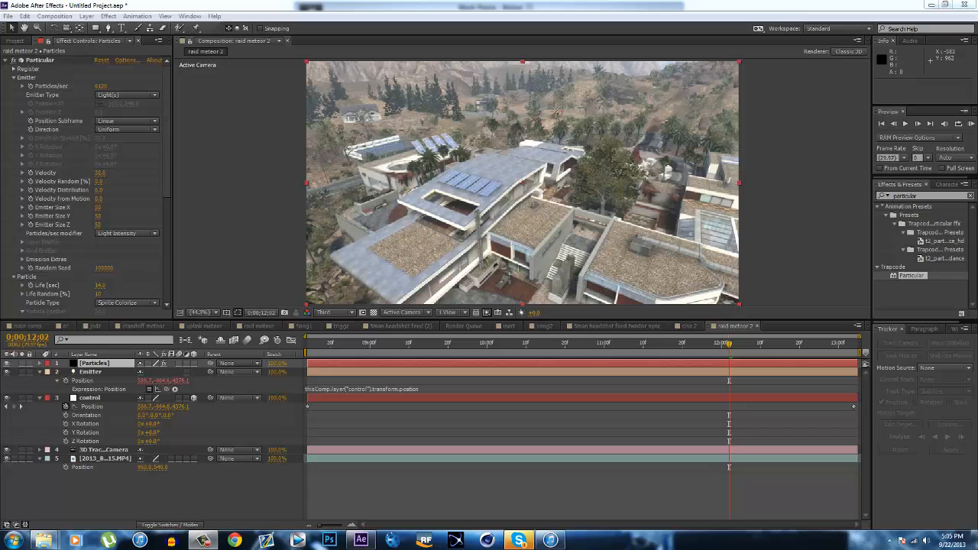
scroll(85, 183, down, 5)
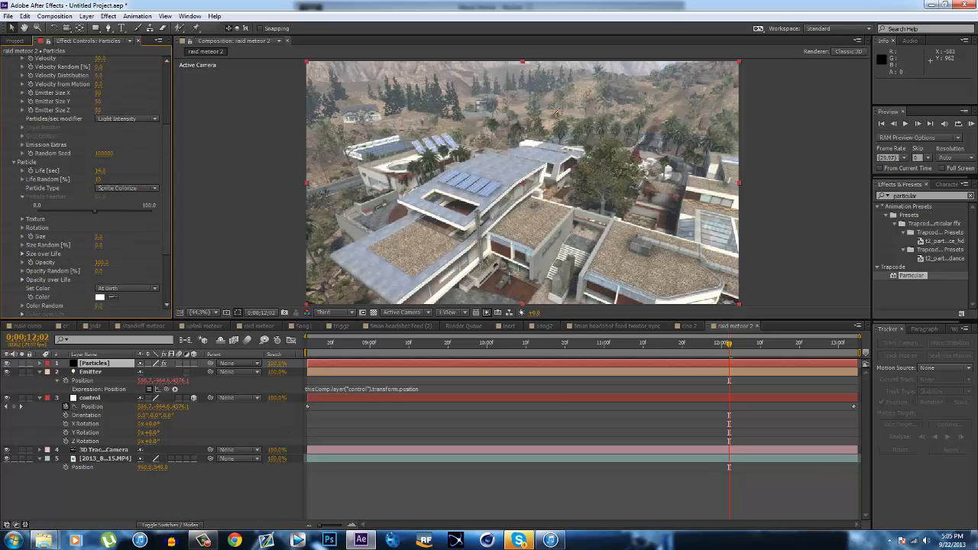
click(22, 254)
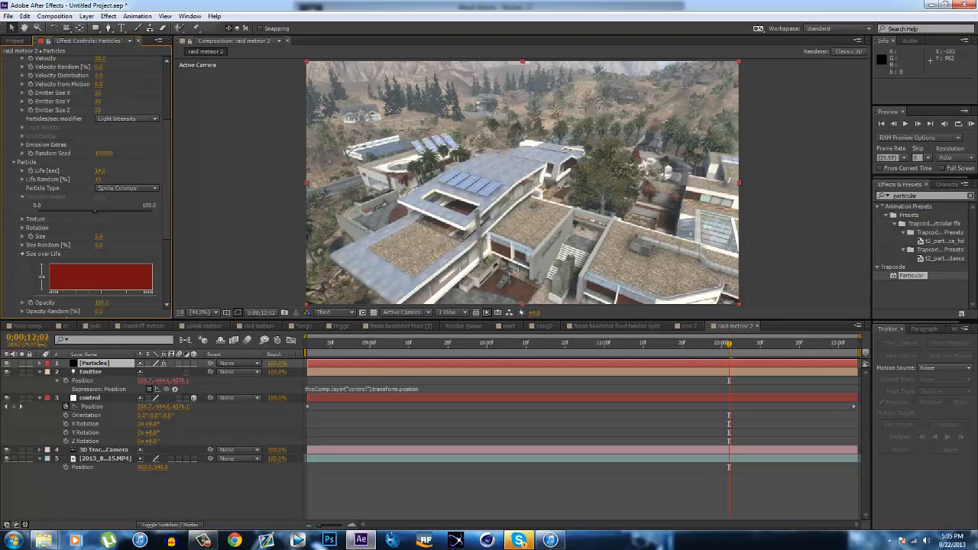
drag(76, 266, 153, 285)
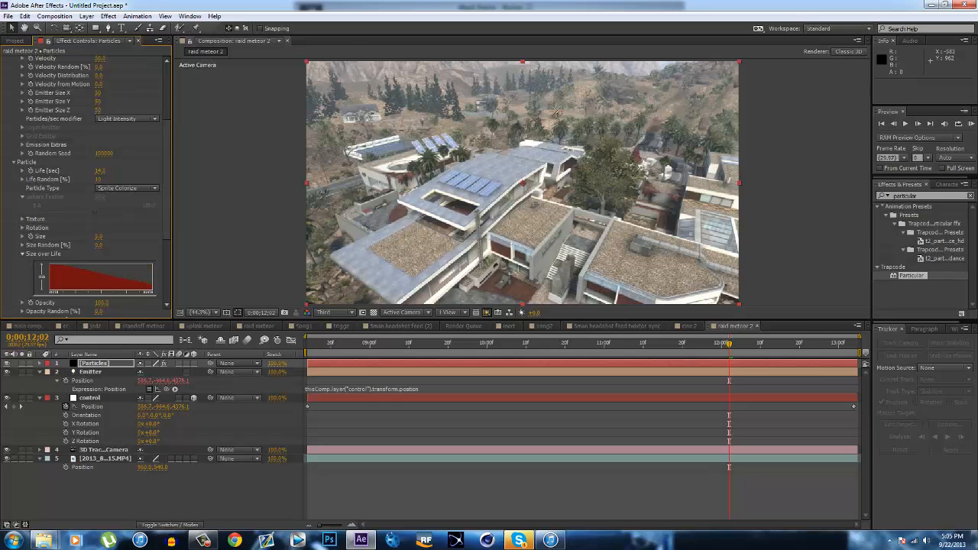
At 0;00;09;06, set the particle Size to 370 and Size Random to 100%
drag(414, 344, 394, 344)
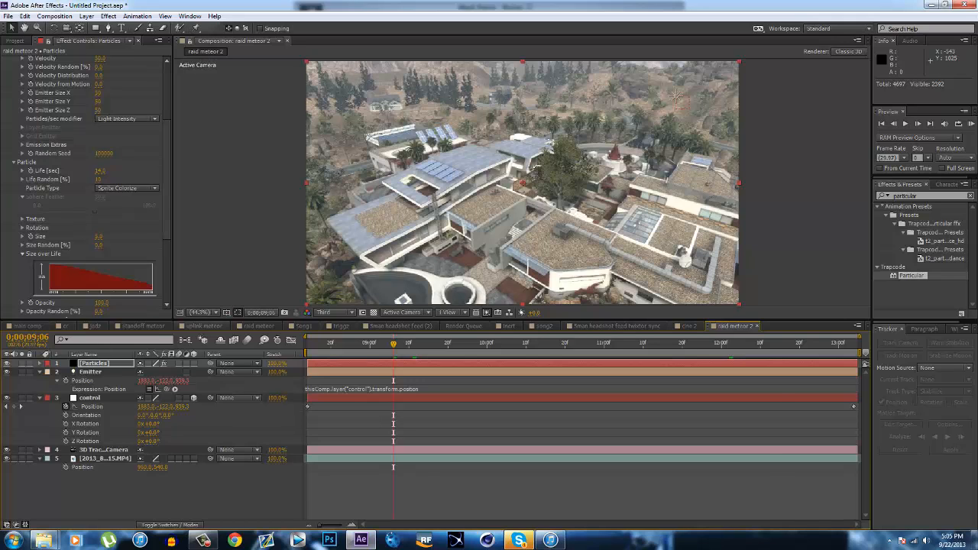
click(258, 326)
scroll(84, 229, down, 3)
click(22, 240)
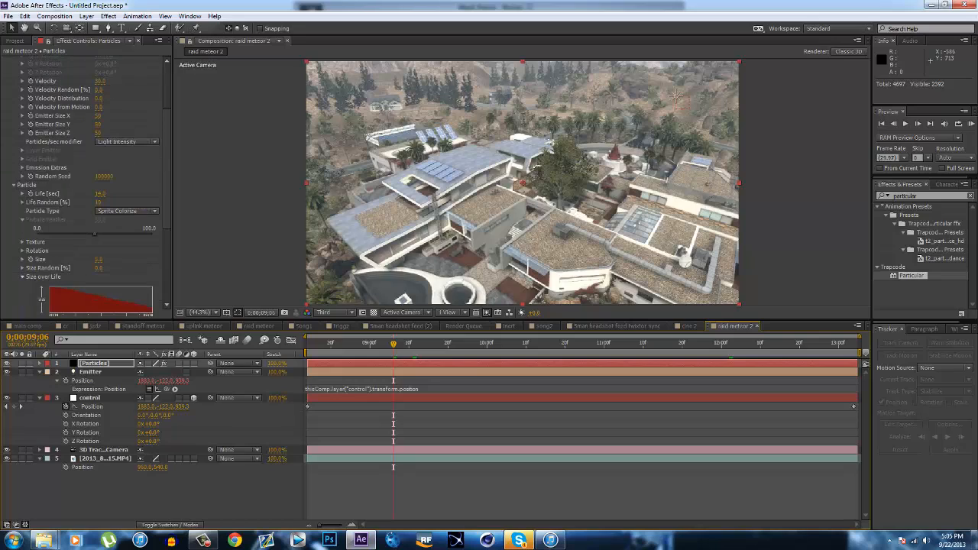
click(99, 260)
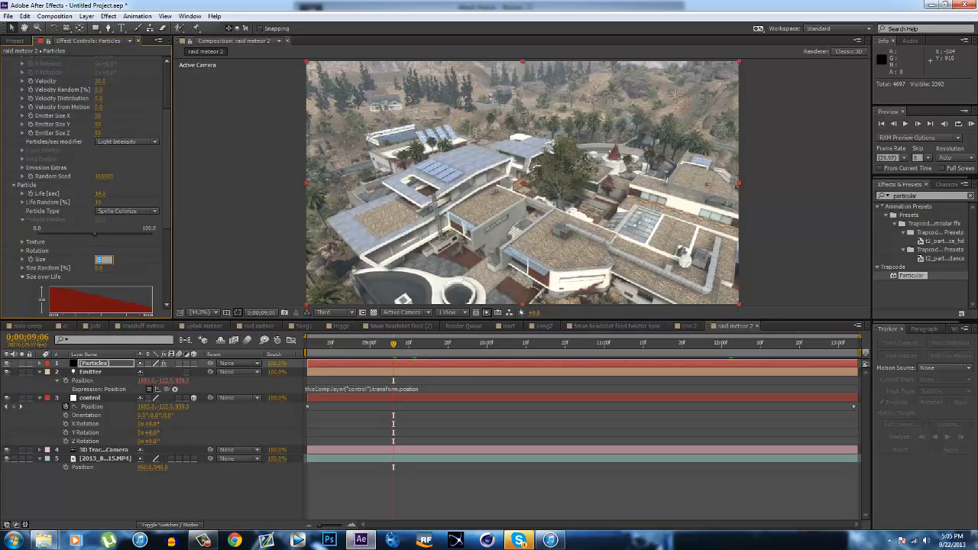
text(370)
key(Tab)
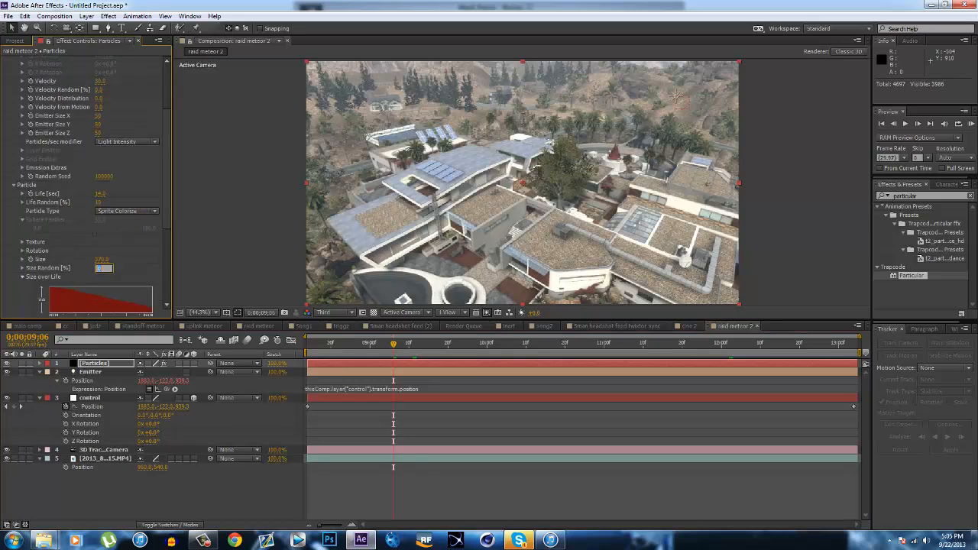
text(11)
text(00)
key(Return)
Check the opacity settings in the raid meteor composition, and in raid meteor 2 set particle Opacity to 75 with 24% Opacity Random
scroll(94, 187, down, 3)
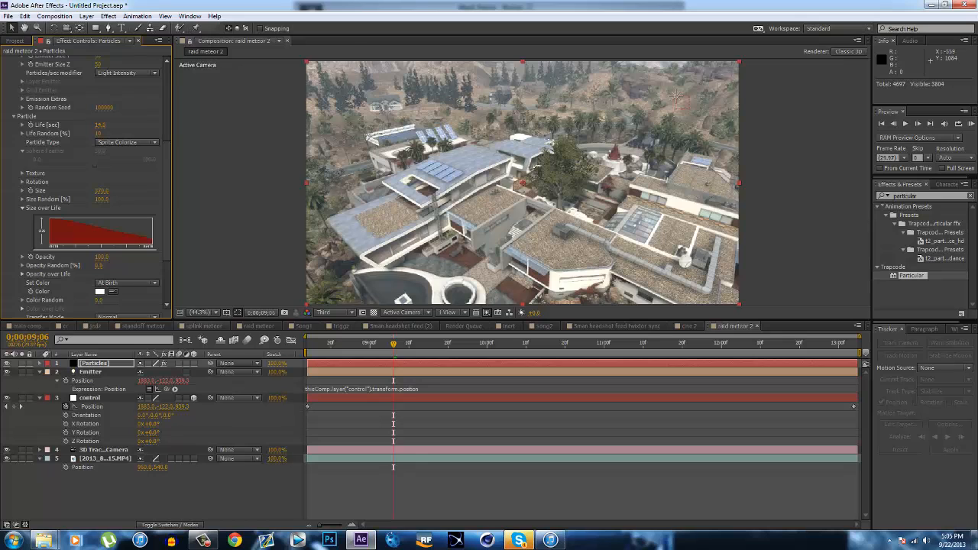
click(259, 326)
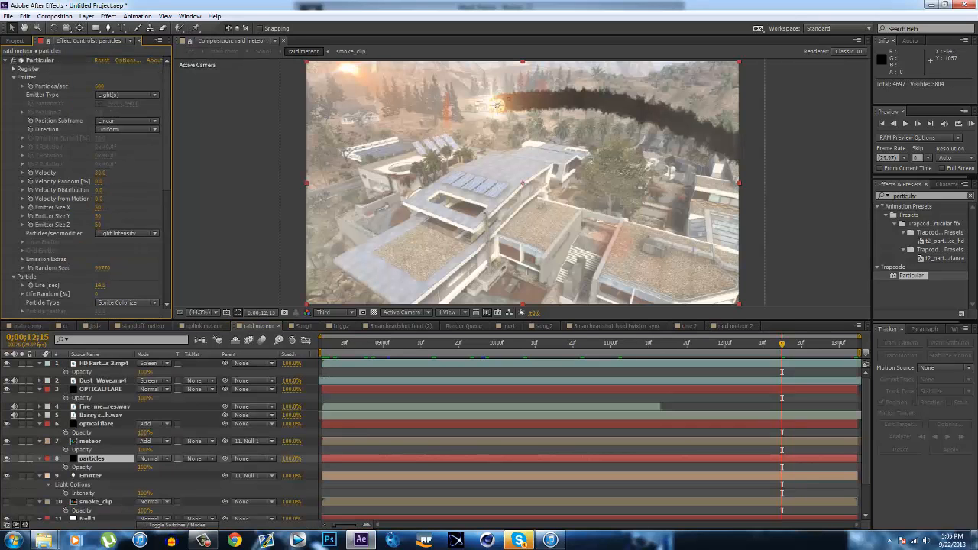
scroll(87, 186, down, 6)
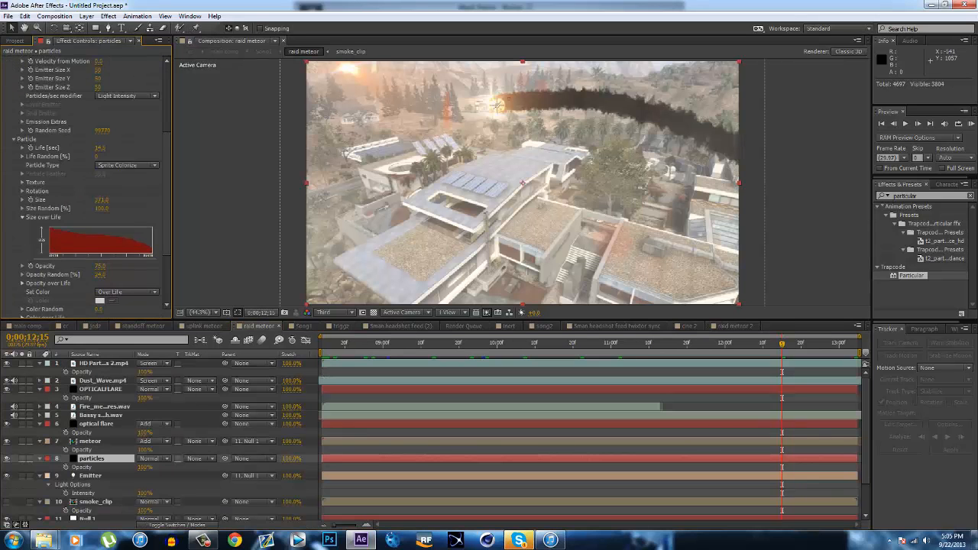
scroll(87, 186, down, 2)
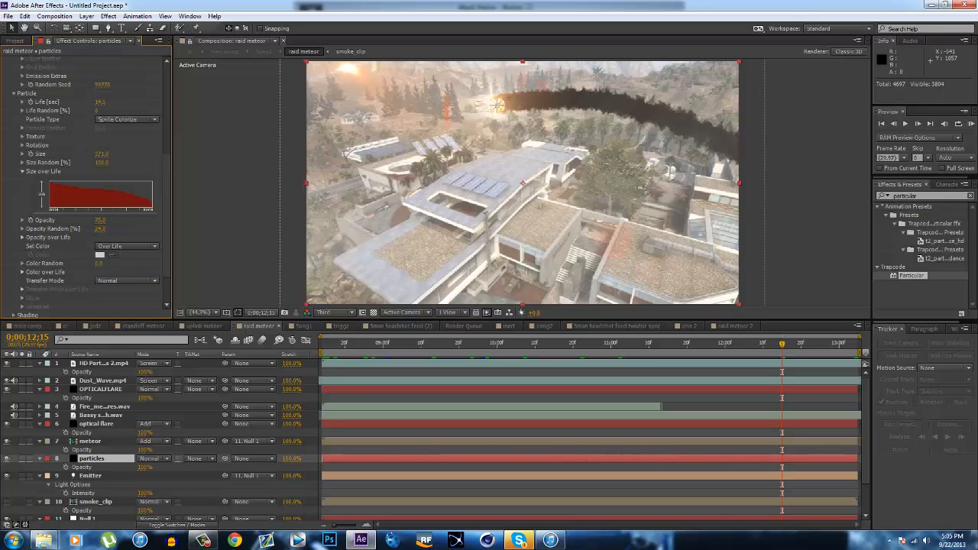
click(734, 326)
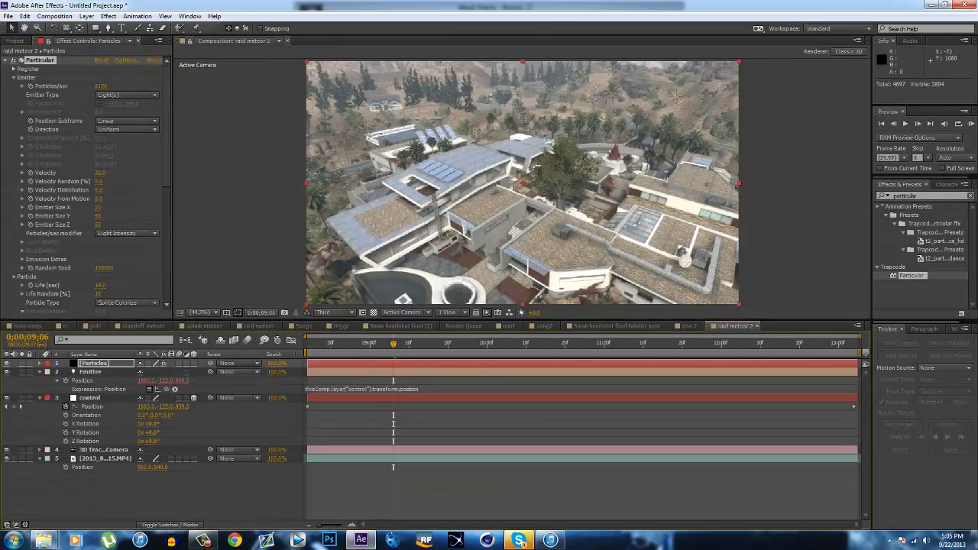
scroll(86, 183, down, 1)
scroll(92, 187, down, 6)
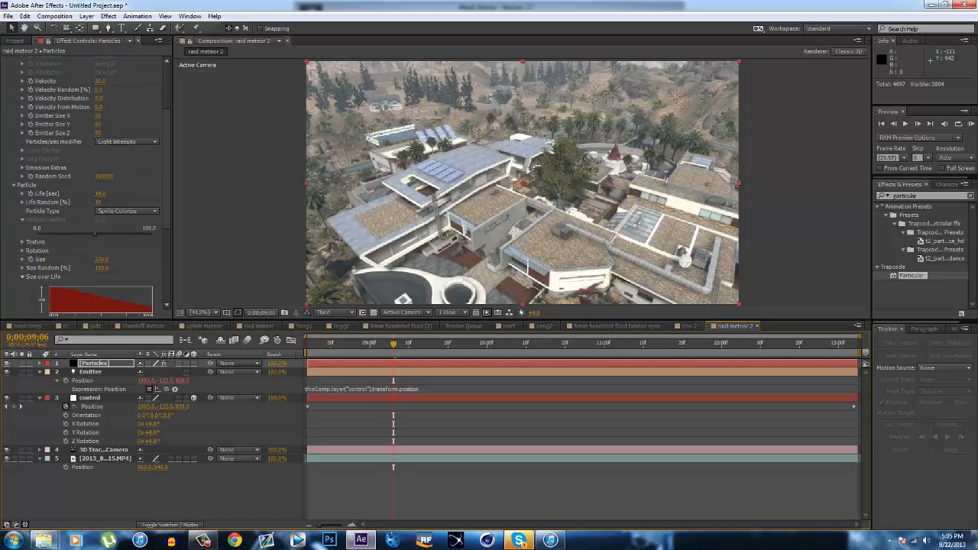
click(103, 257)
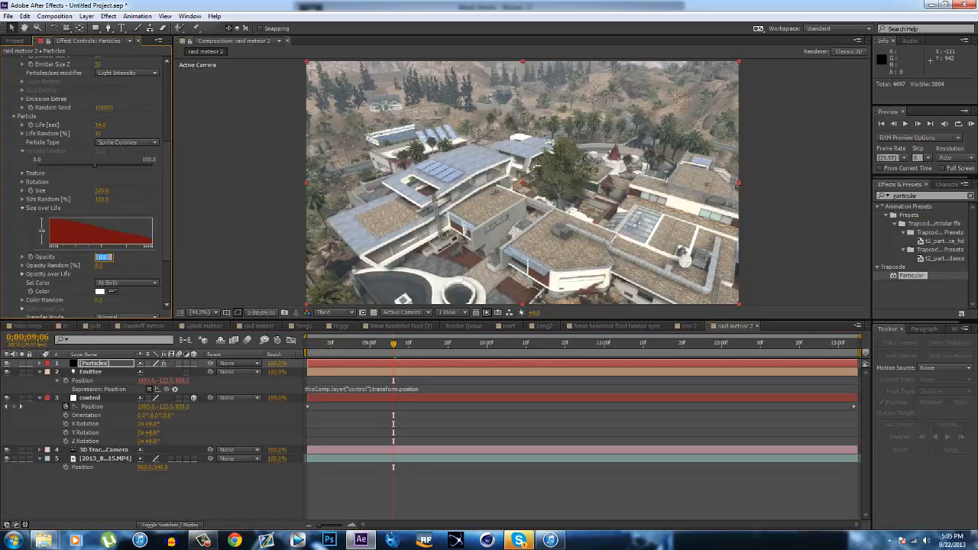
text(75)
key(Tab)
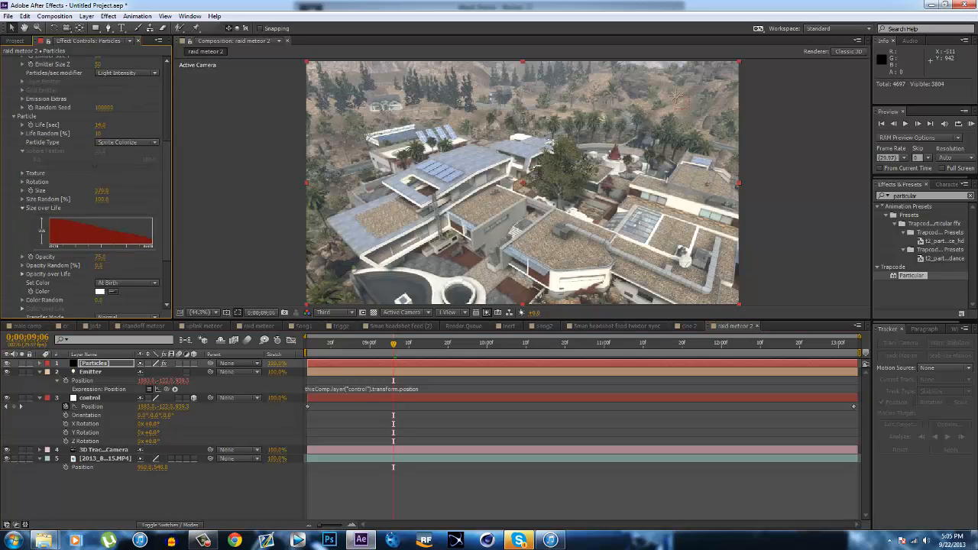
text(24)
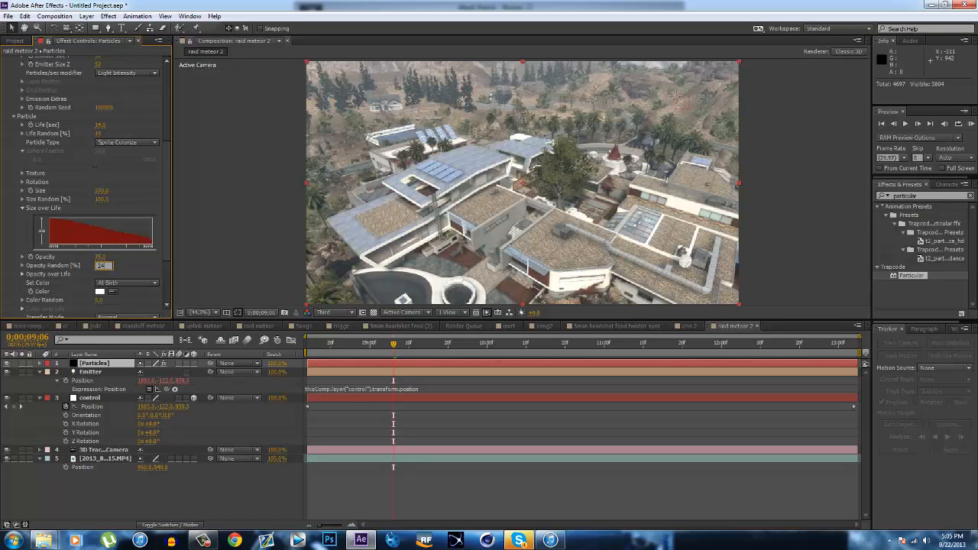
Set the particles' Set Color option to Over Life and expand Color over Life, keeping Transfer Mode at Normal
click(127, 283)
click(118, 304)
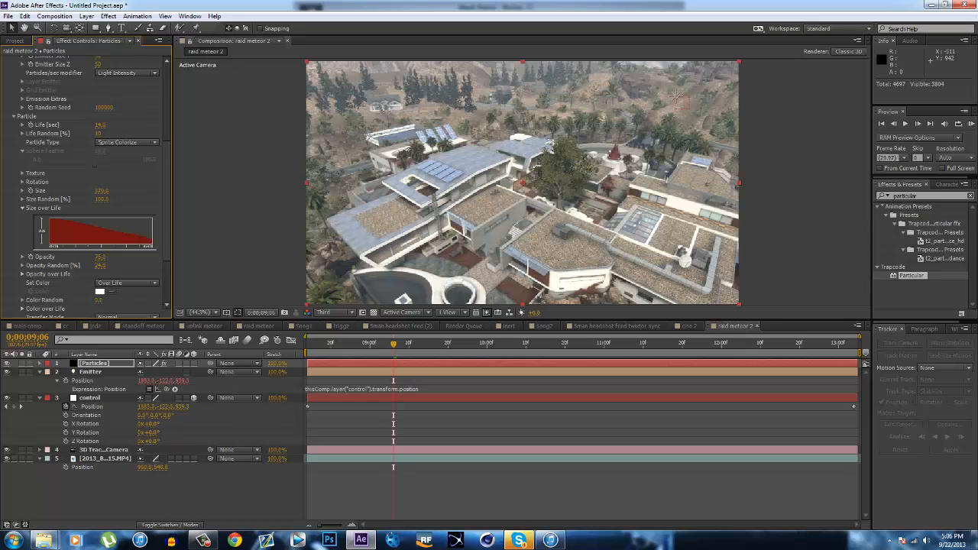
scroll(91, 183, down, 2)
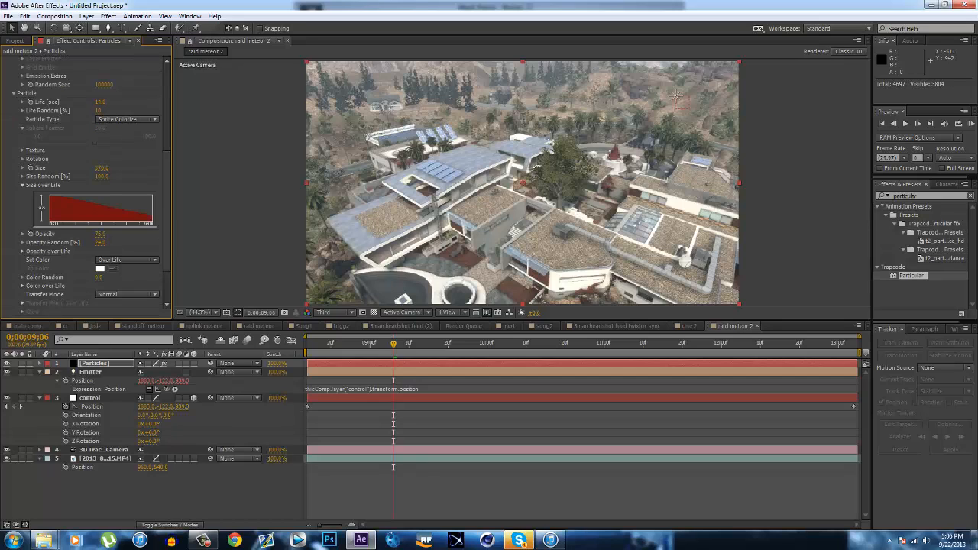
click(22, 286)
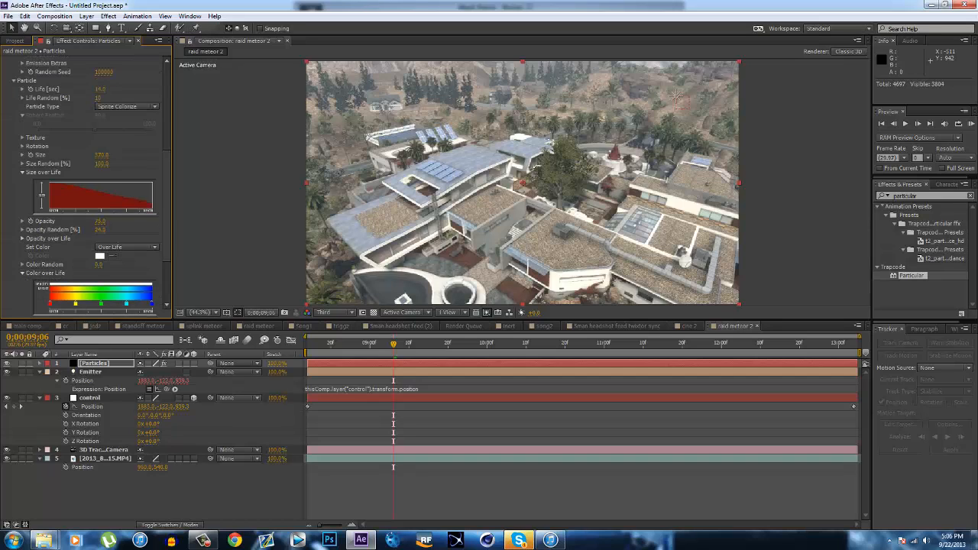
scroll(91, 187, down, 2)
click(127, 276)
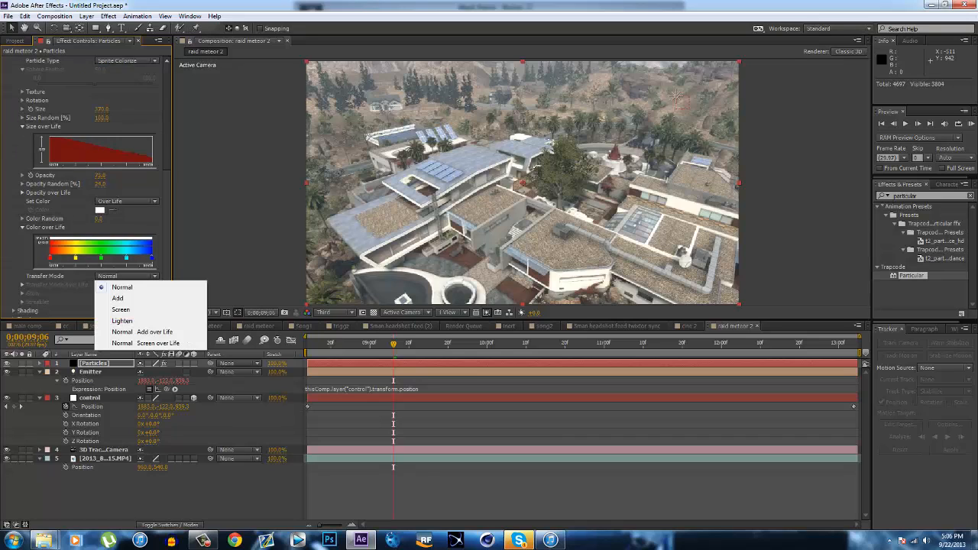
key(Escape)
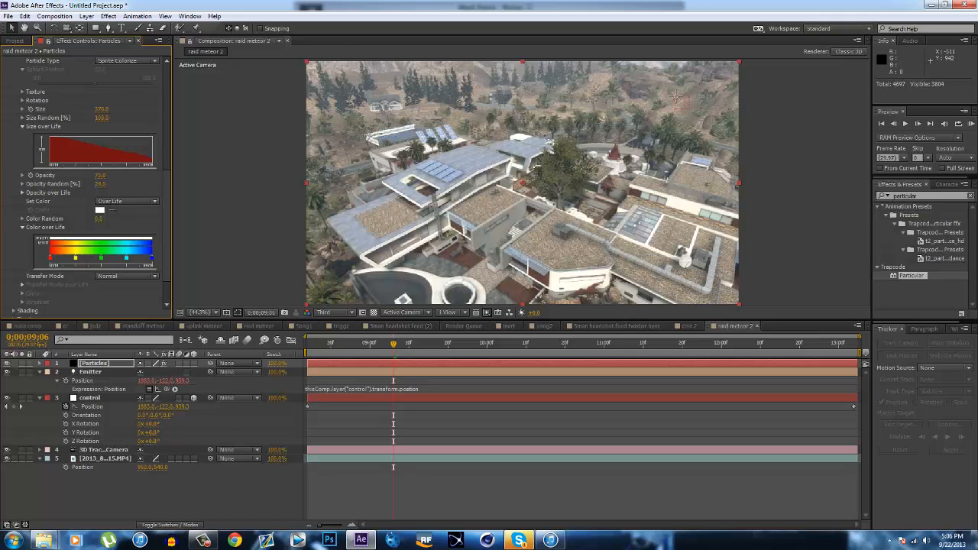
Check Color over Life on the finished raid meteor particles, and recolor the first gradient stop in raid meteor 2 to bright orange
click(258, 326)
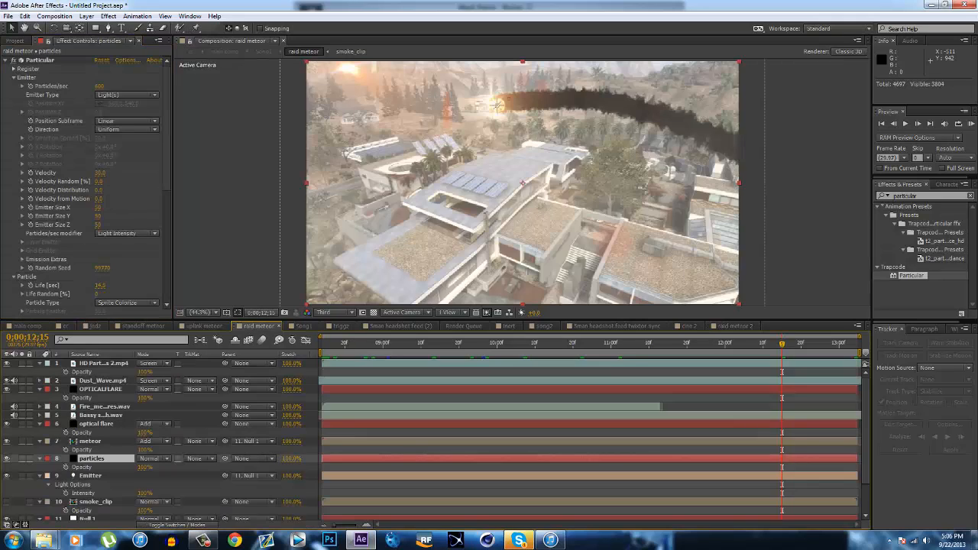
scroll(92, 187, down, 5)
scroll(92, 184, down, 3)
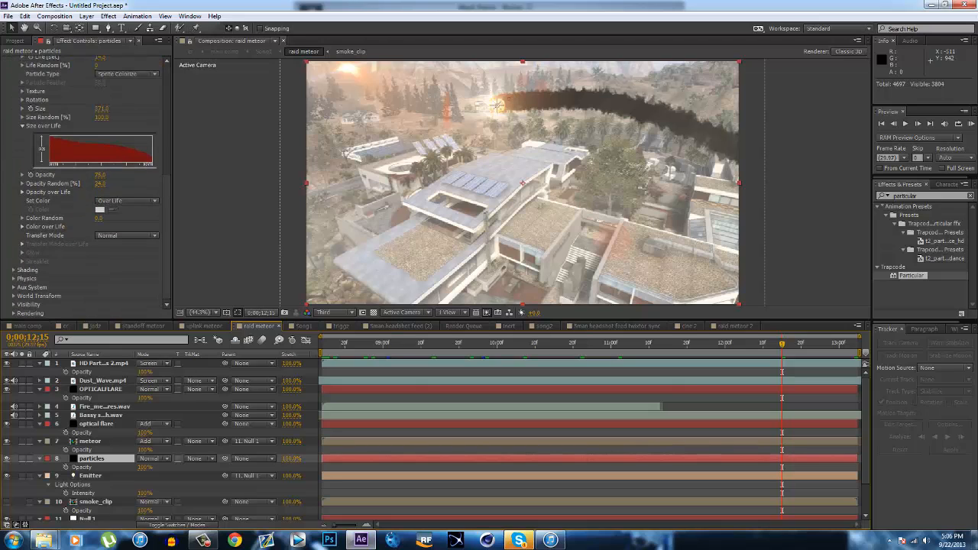
click(23, 227)
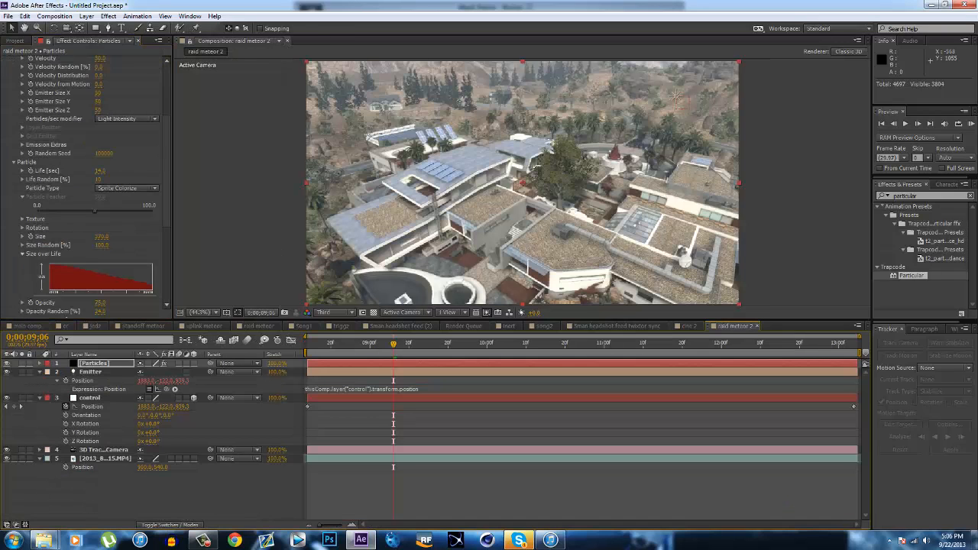
scroll(88, 184, down, 3)
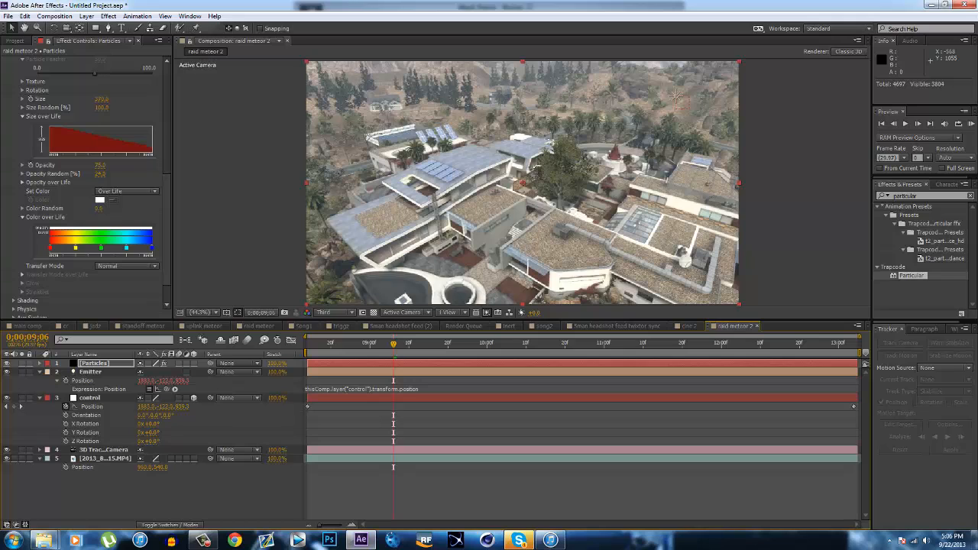
double_click(50, 248)
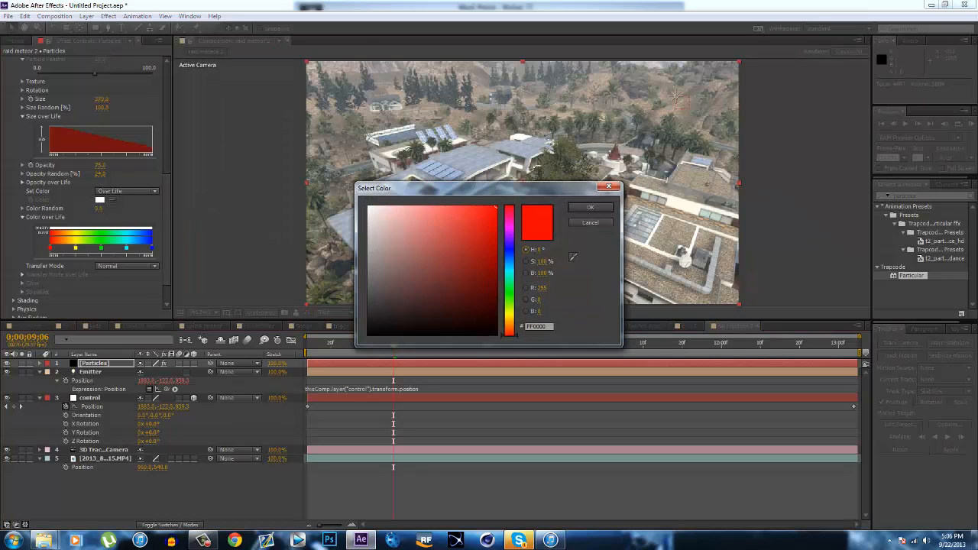
drag(509, 335, 509, 323)
drag(496, 290, 496, 273)
click(590, 207)
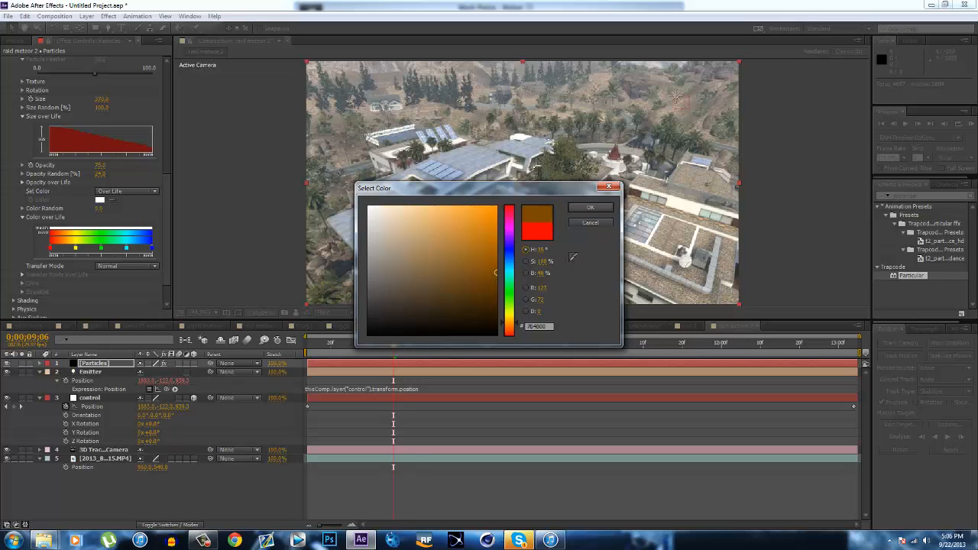
double_click(51, 248)
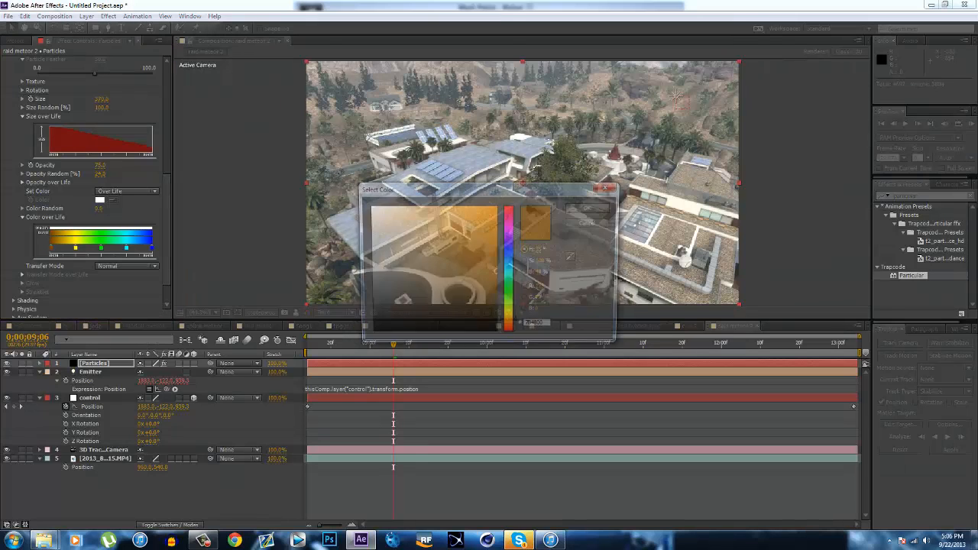
click(496, 206)
click(590, 207)
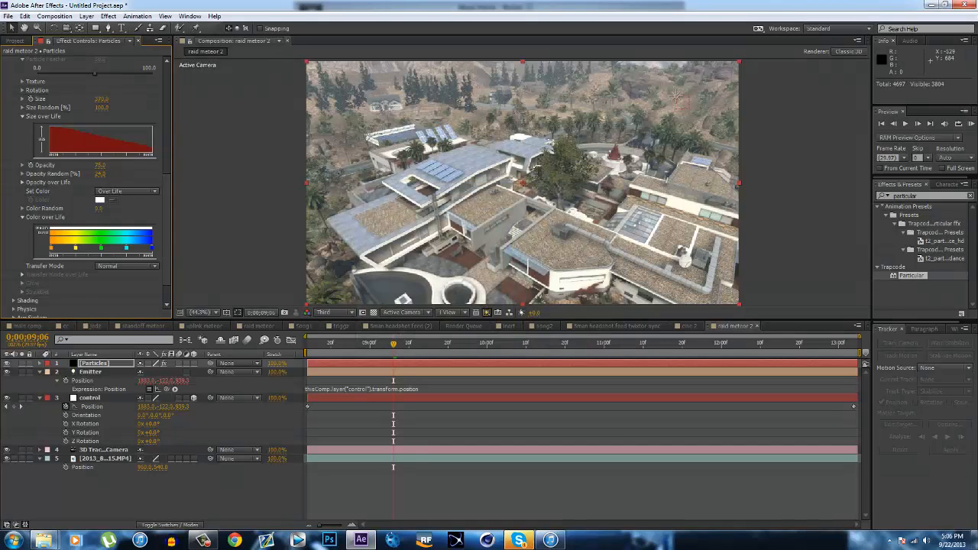
Recolor the yellow Color over Life stop to very dark brown 240E00 and shift it slightly closer to the orange stop
double_click(76, 248)
drag(497, 206, 509, 327)
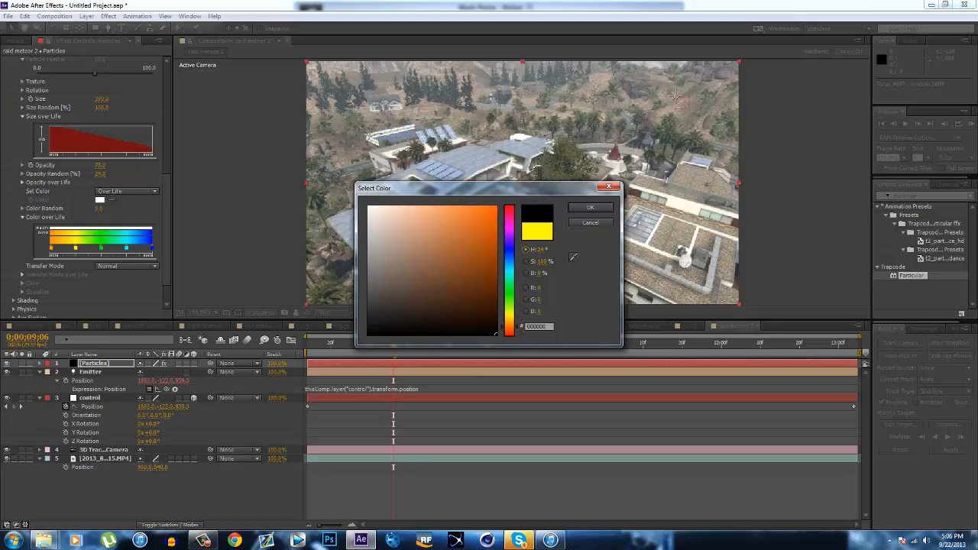
click(496, 317)
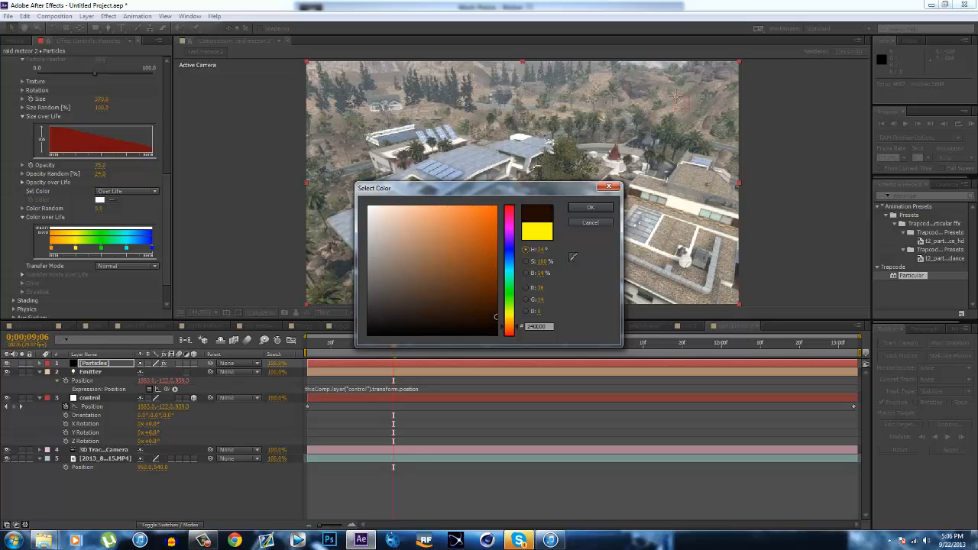
click(590, 207)
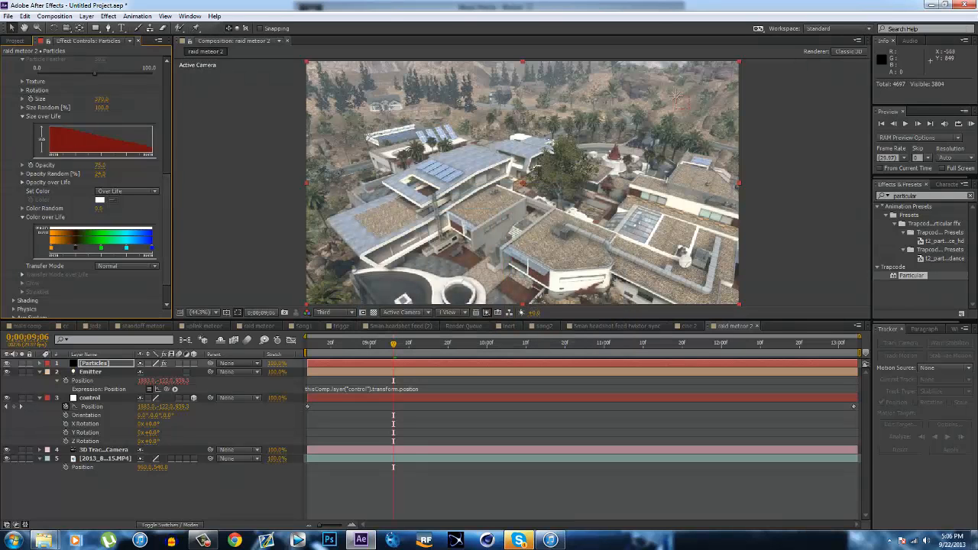
drag(76, 248, 69, 248)
Recolor the green Color over Life stop to black 000000 and place it just after the dark brown stop
double_click(101, 248)
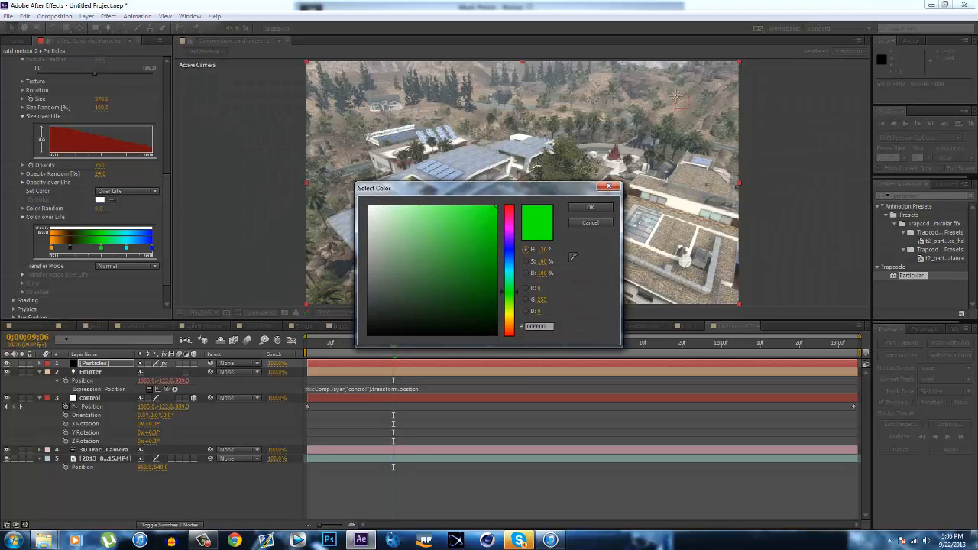
drag(462, 326, 482, 334)
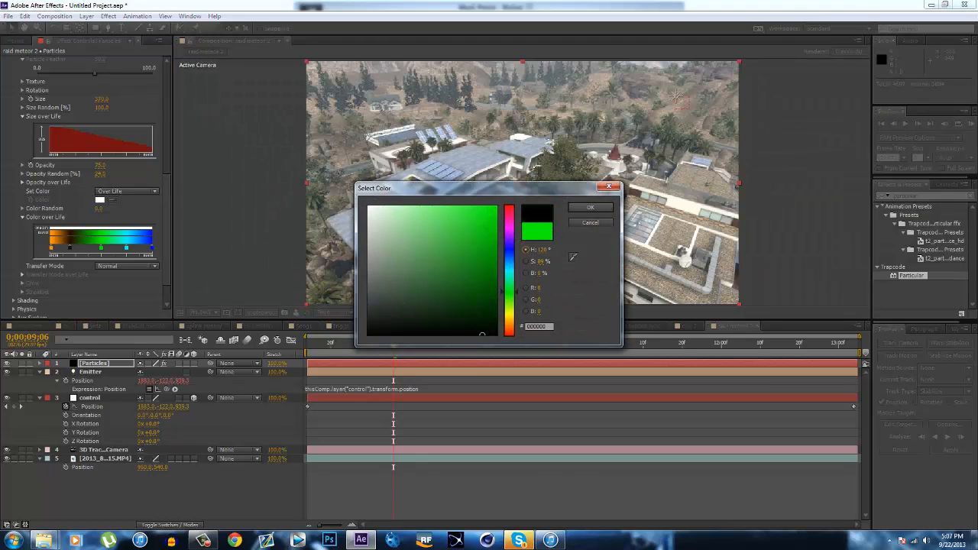
key(Return)
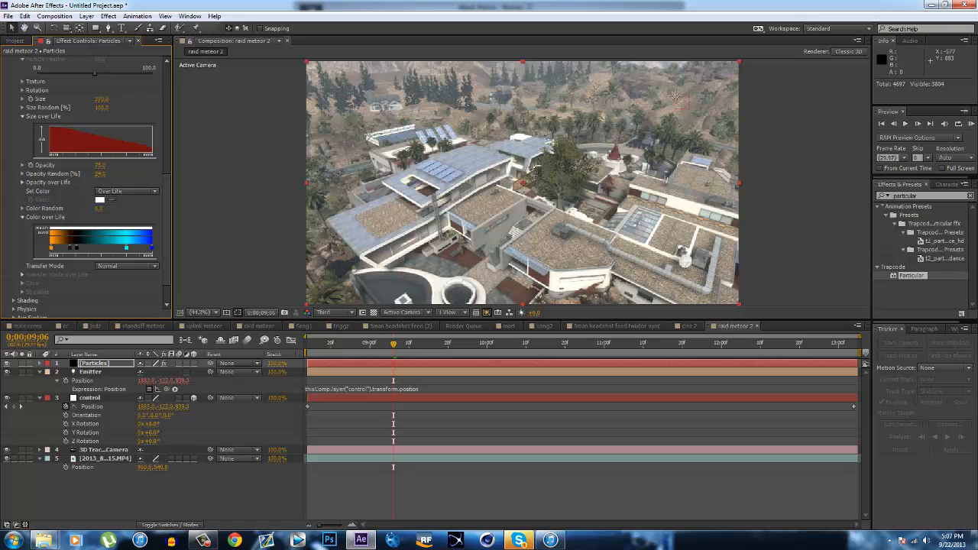
double_click(125, 248)
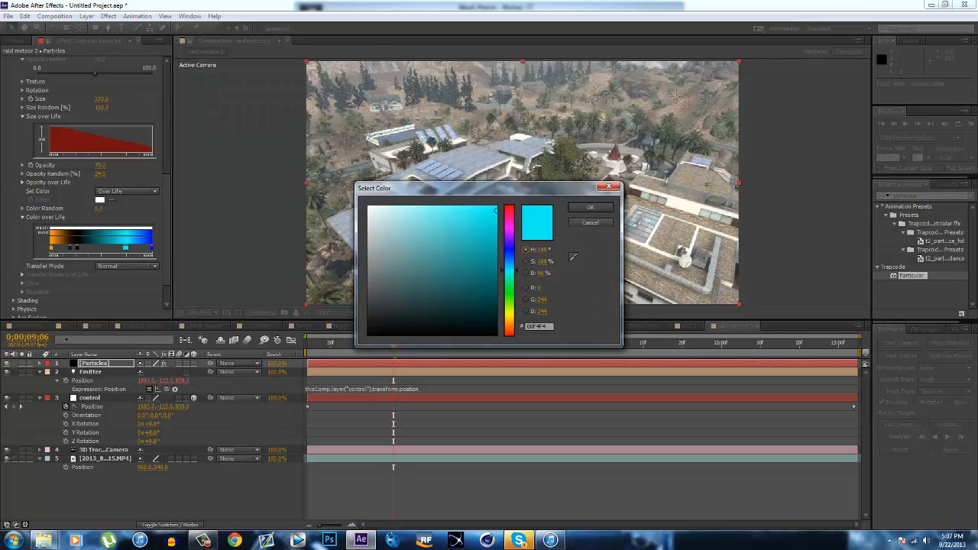
click(591, 207)
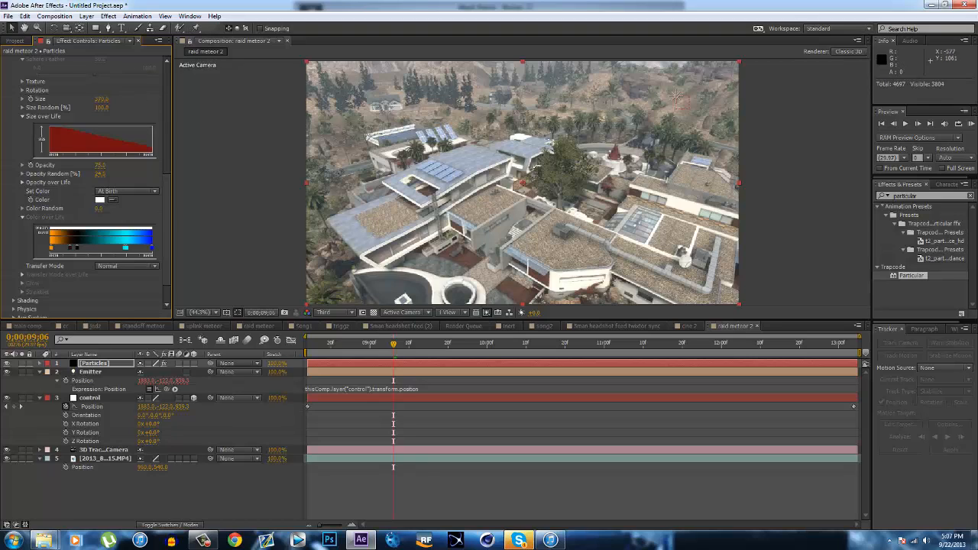
Set the particles' Opacity Random to 0% and recolor the cyan Color over Life stop to dark gray 464646
drag(99, 175, 81, 174)
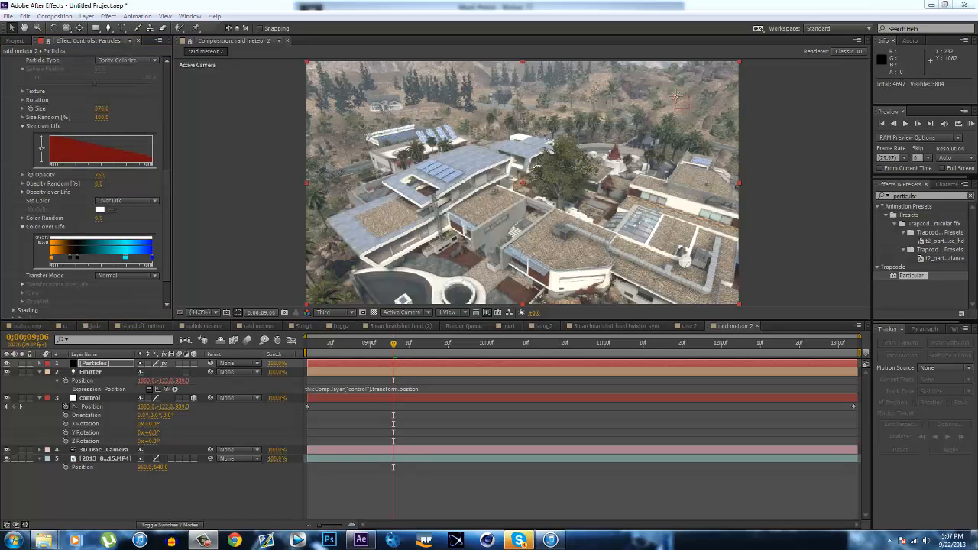
double_click(125, 258)
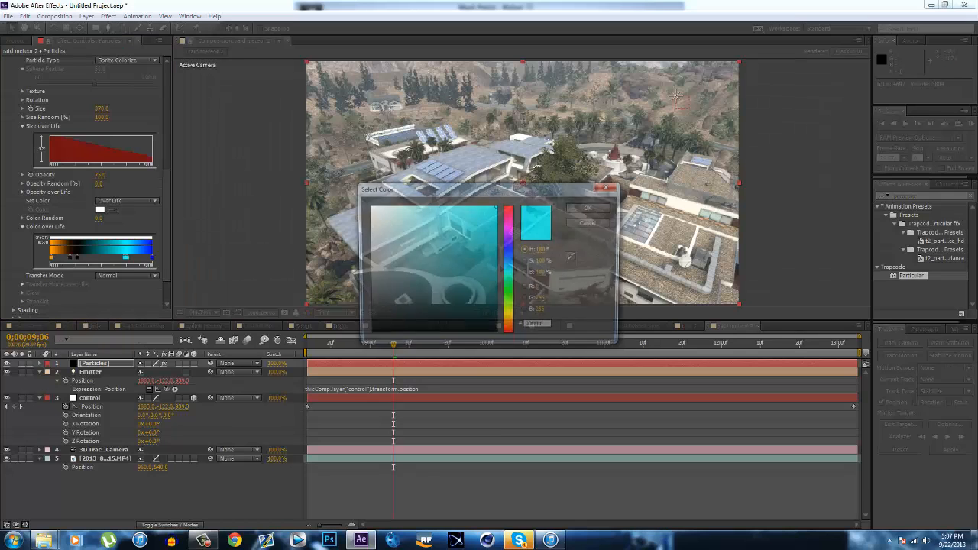
click(369, 318)
drag(369, 317, 368, 300)
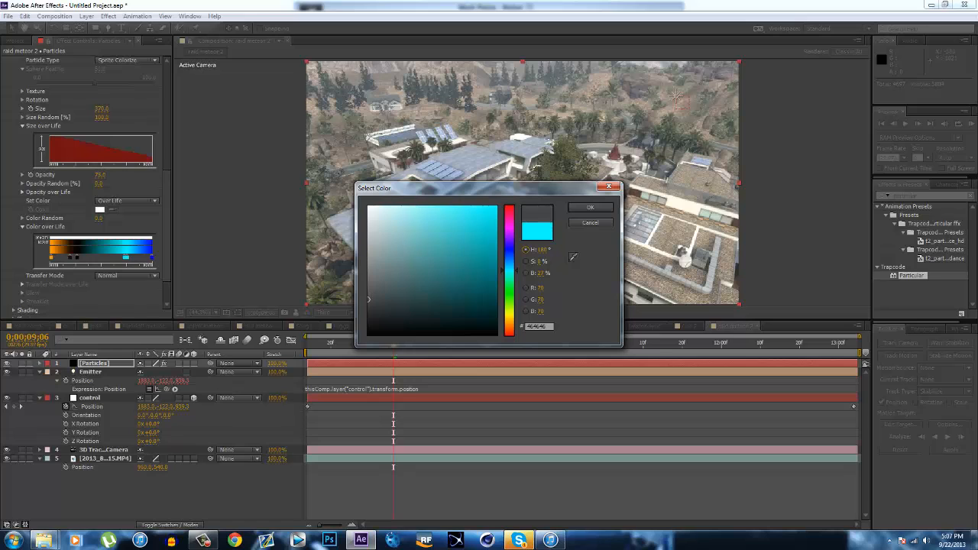
key(Return)
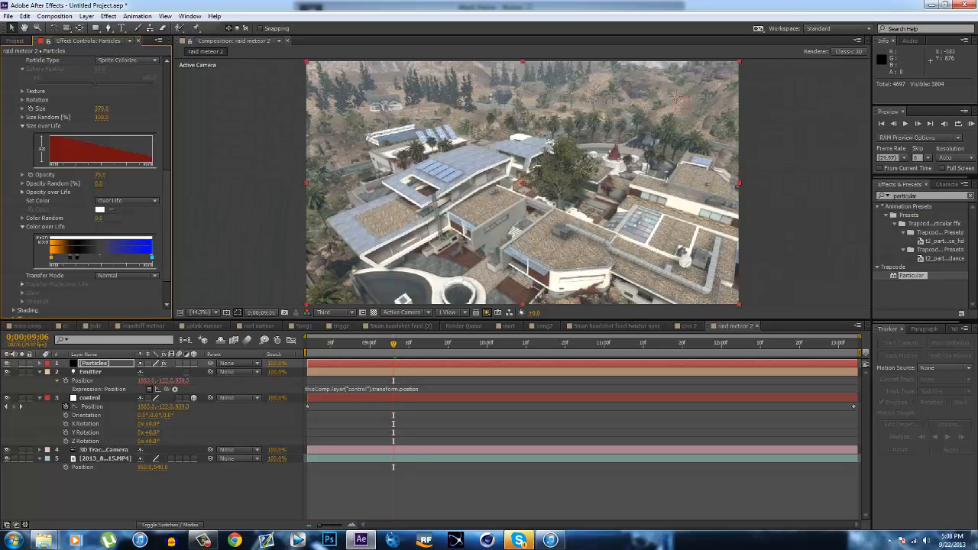
Recolor the blue stop near the end of the Color over Life gradient to dark gray 4C4C4C
double_click(100, 258)
click(591, 207)
double_click(149, 258)
drag(373, 280, 368, 296)
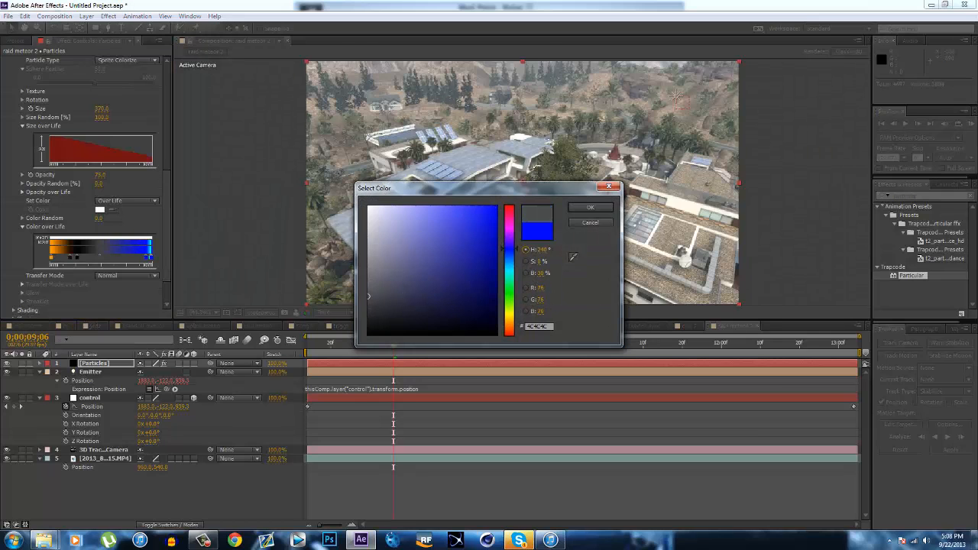
click(590, 207)
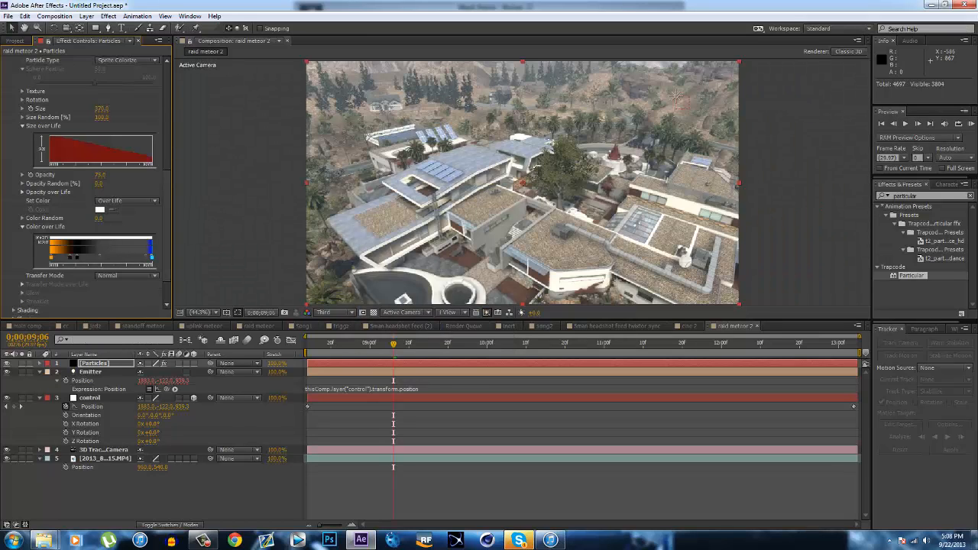
key(ctrl+z)
drag(152, 257, 151, 258)
Go to 0;00;12;04 and expand the Texture settings of the Particular particles
click(331, 343)
drag(331, 343, 737, 343)
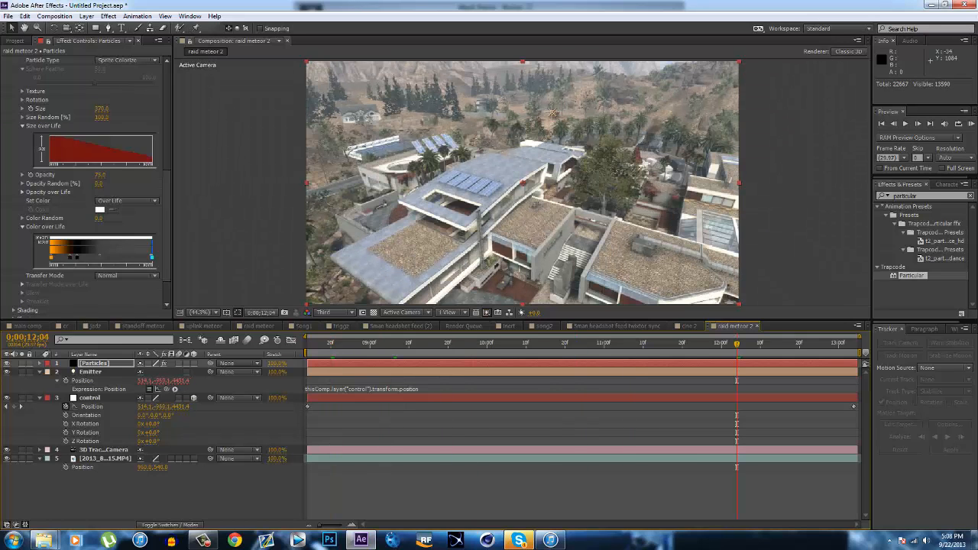
scroll(88, 183, down, 2)
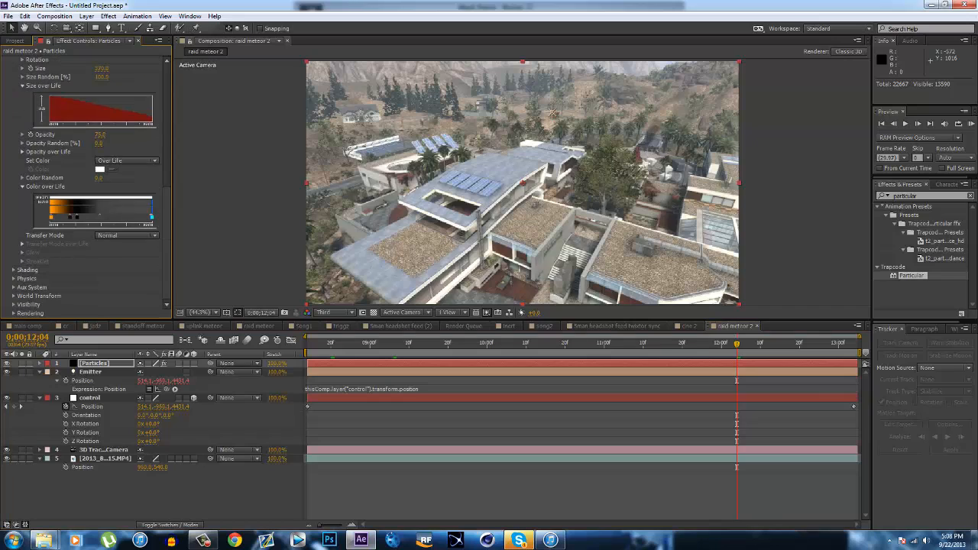
scroll(92, 183, up, 6)
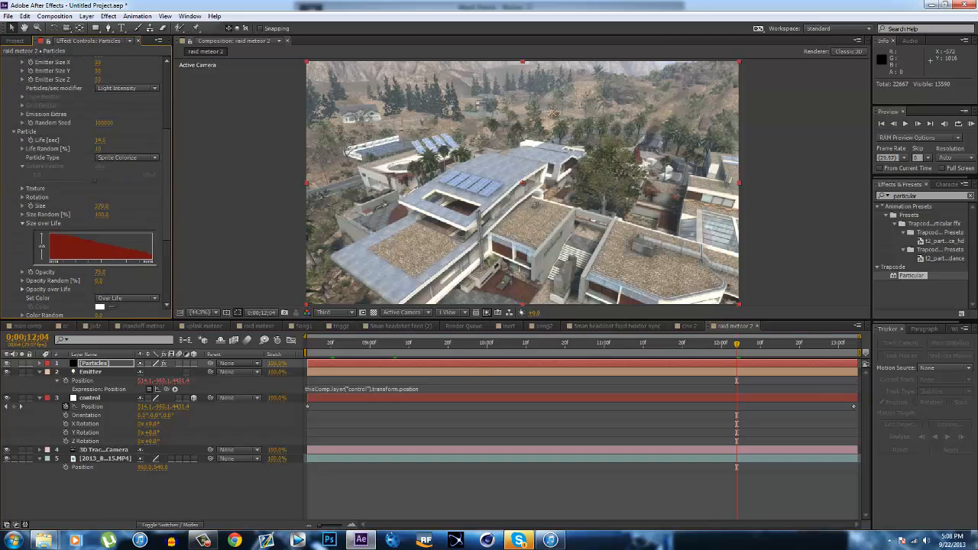
click(22, 188)
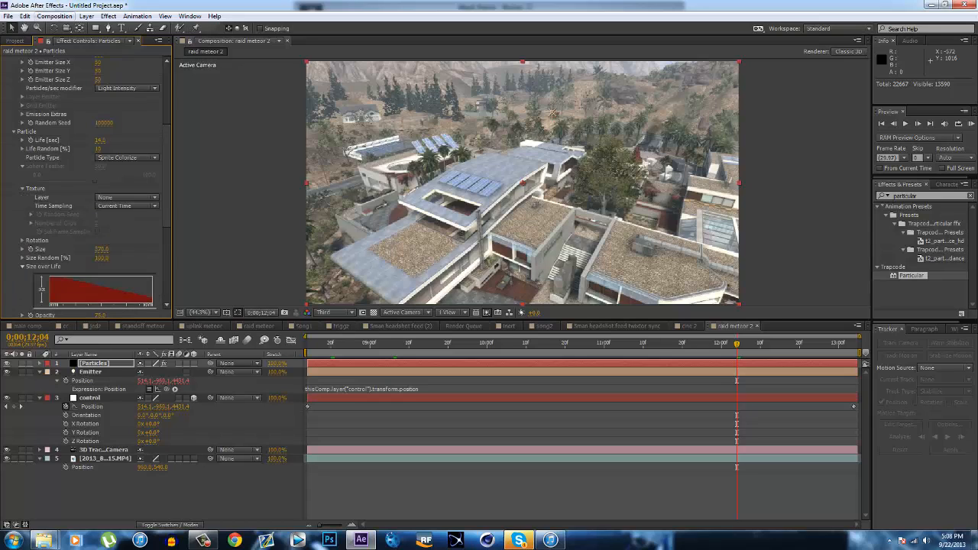
Find the meteor composition in the project's stocks folder and open it
click(15, 41)
scroll(76, 214, down, 5)
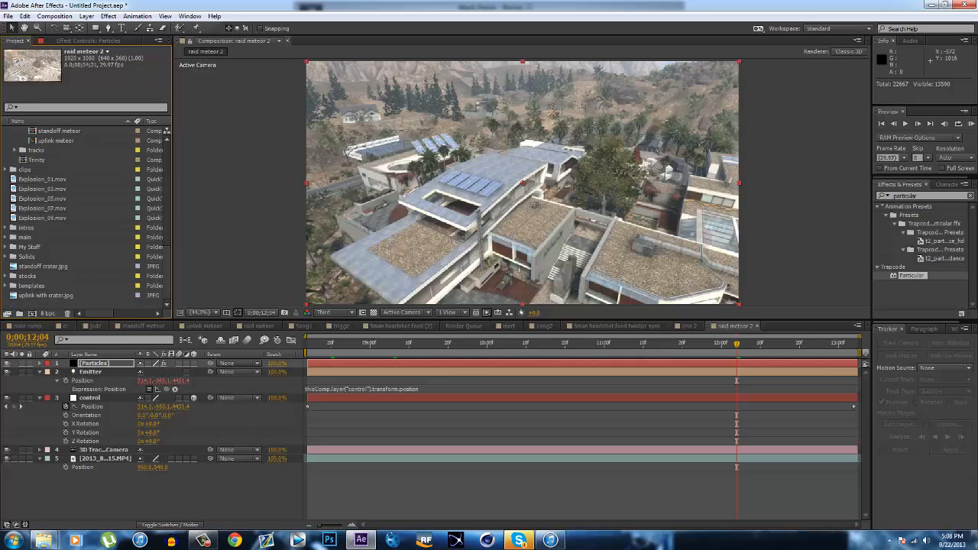
click(45, 266)
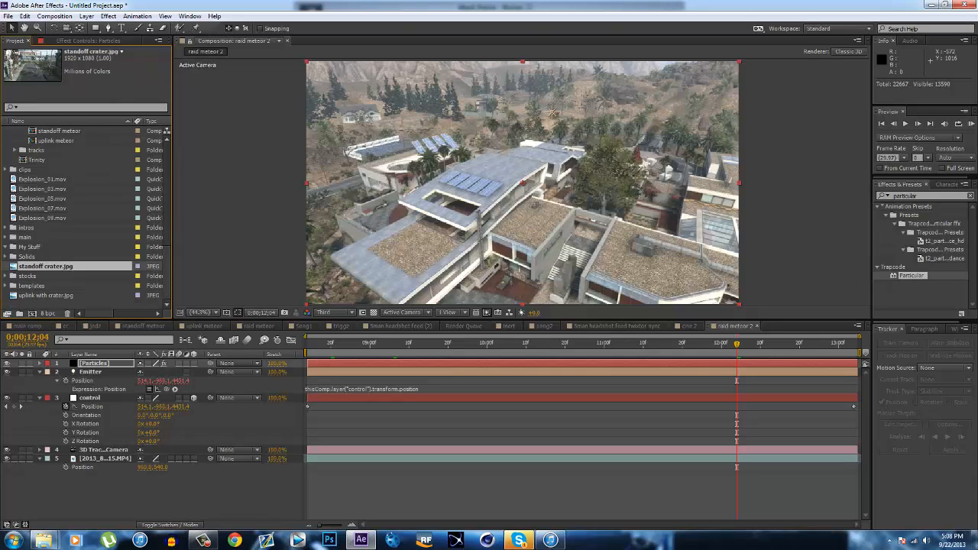
click(5, 246)
scroll(15, 247, down, 4)
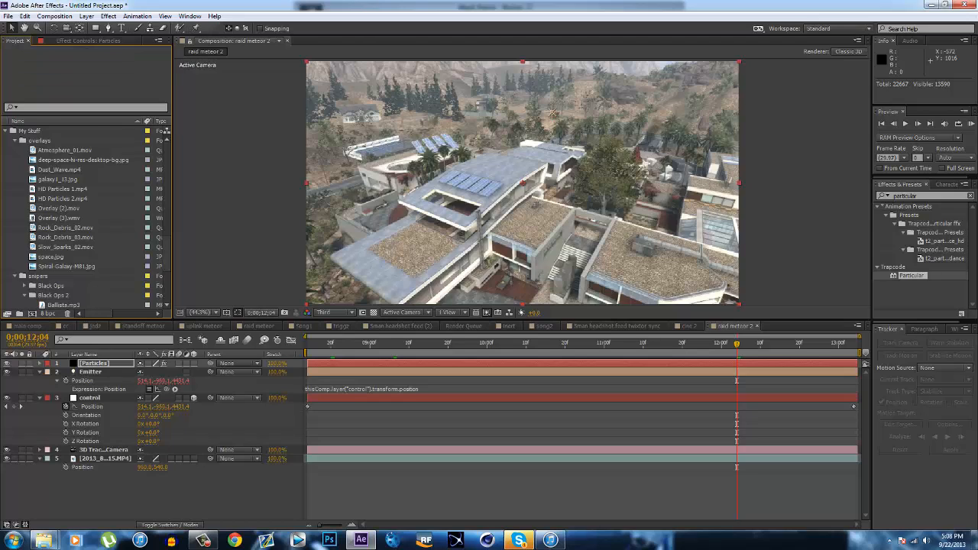
scroll(91, 219, down, 5)
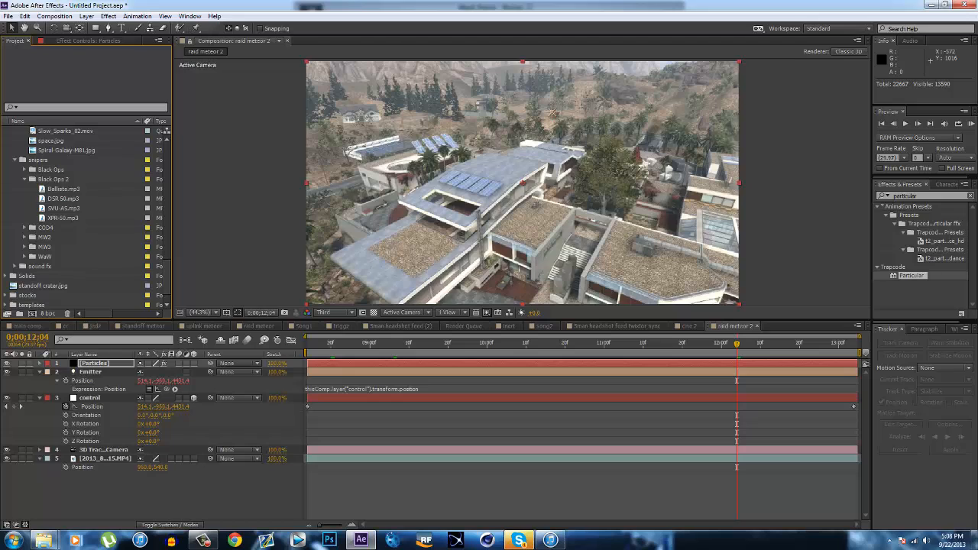
click(5, 276)
click(5, 131)
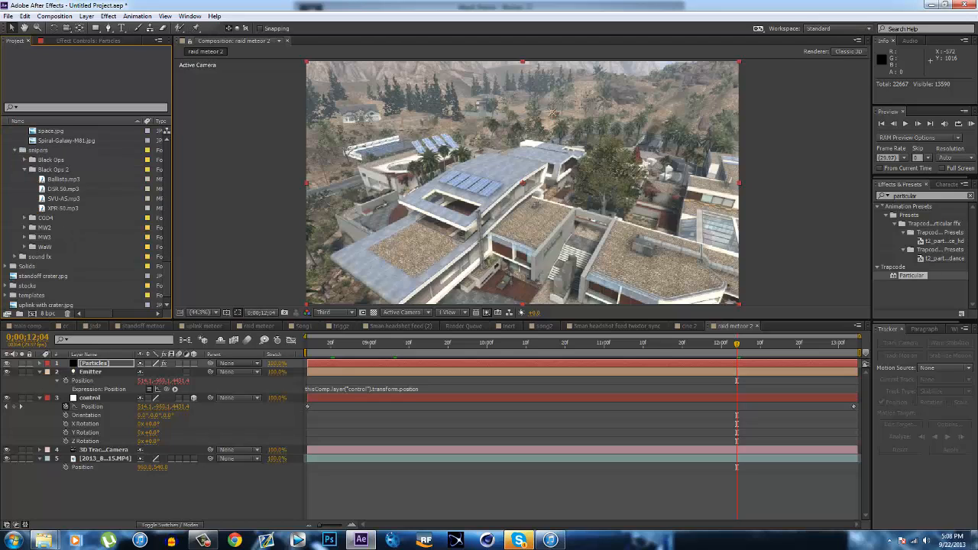
click(6, 286)
click(37, 266)
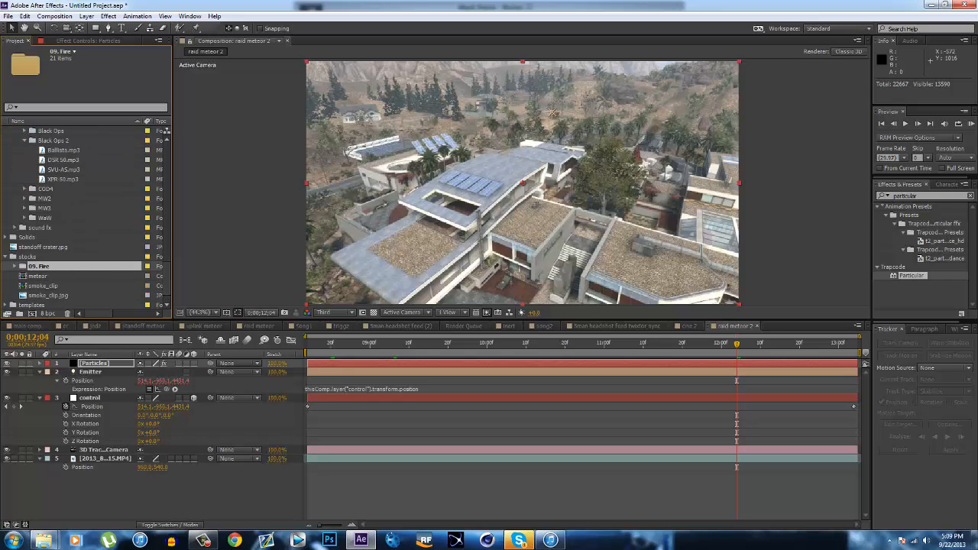
click(38, 276)
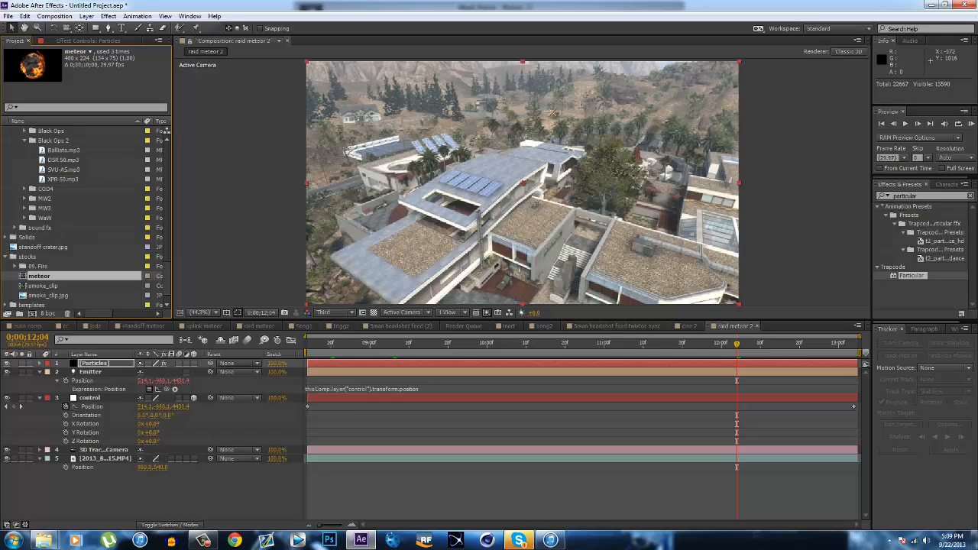
double_click(38, 276)
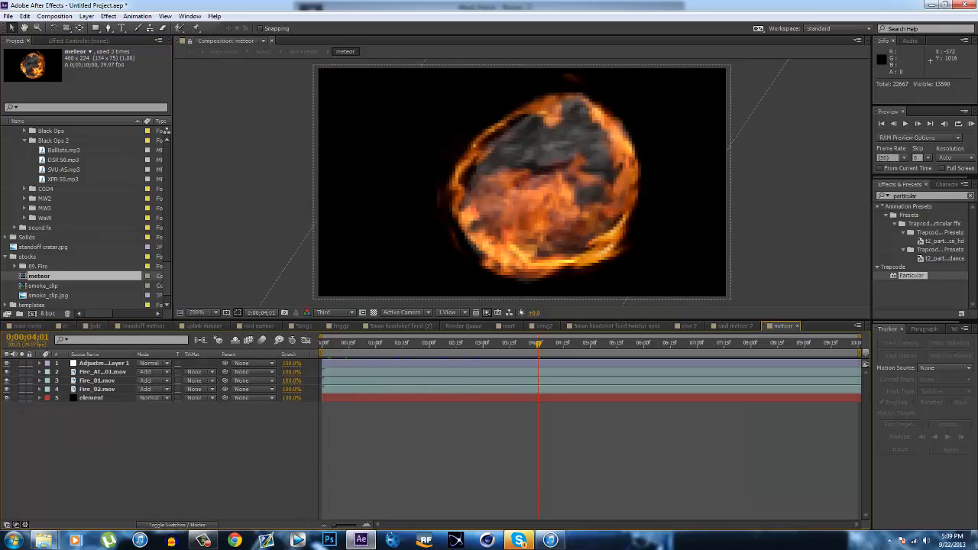
At 0;00;01;24 in the meteor composition, set the preview resolution to Full
click(418, 343)
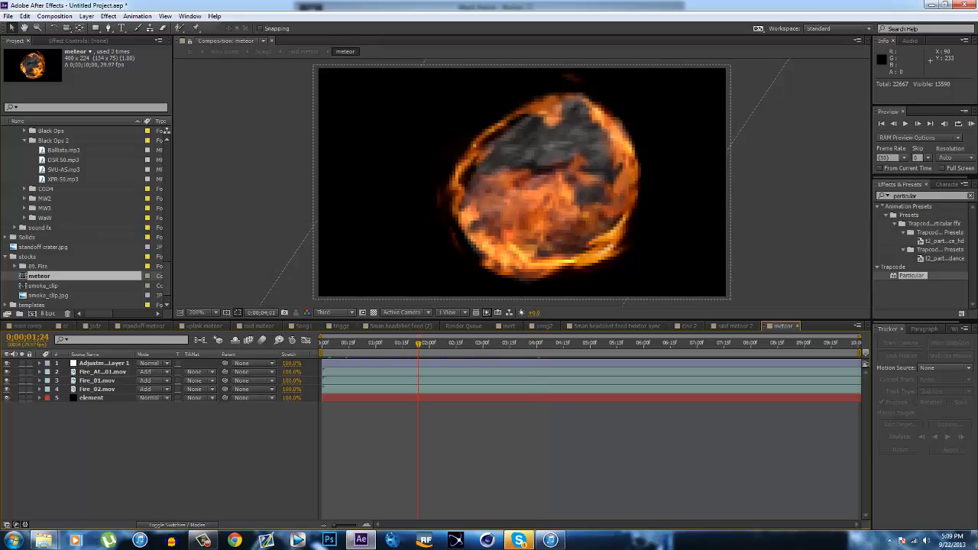
click(332, 312)
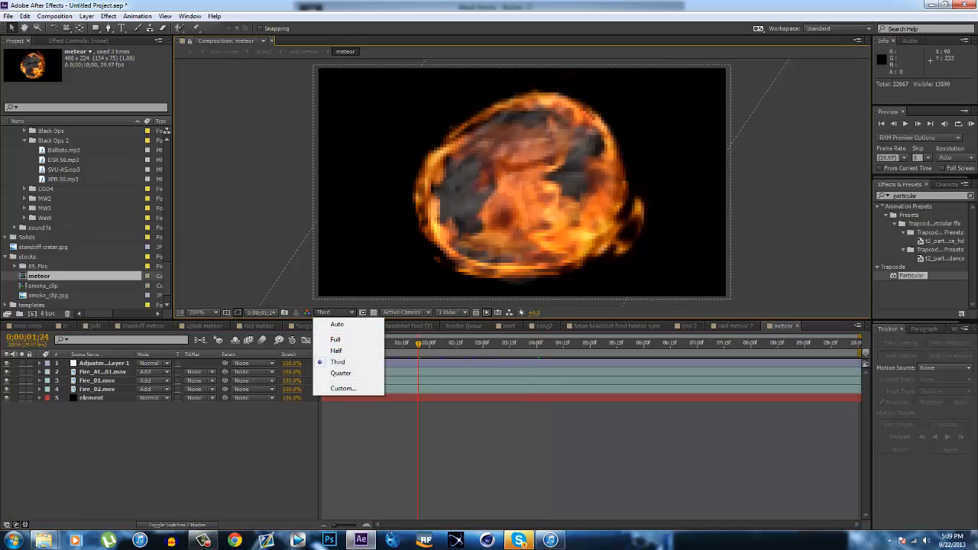
click(329, 279)
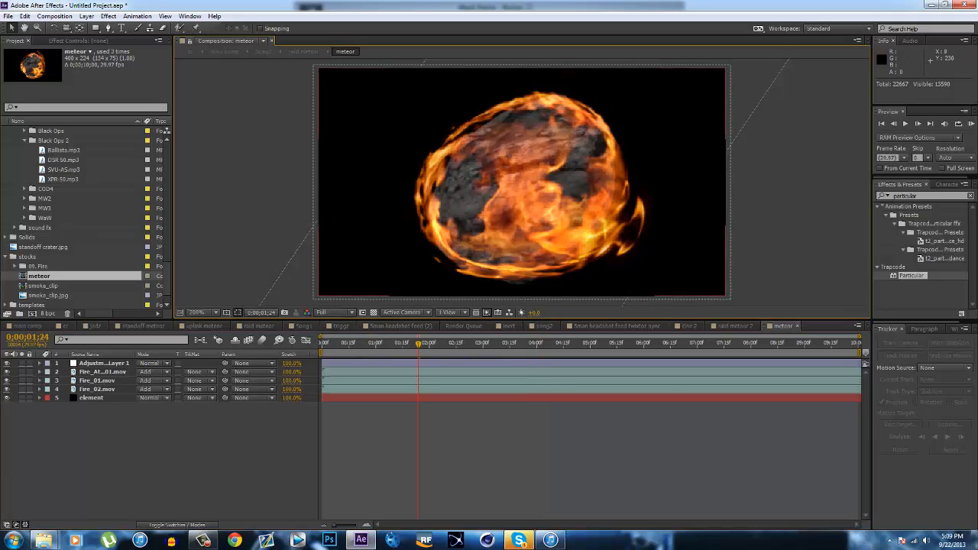
Examine the Polar Coordinates effect on the Fire_02.mov layer, keeping Type of Conversion at Rect to Polar
click(97, 380)
click(97, 389)
click(92, 41)
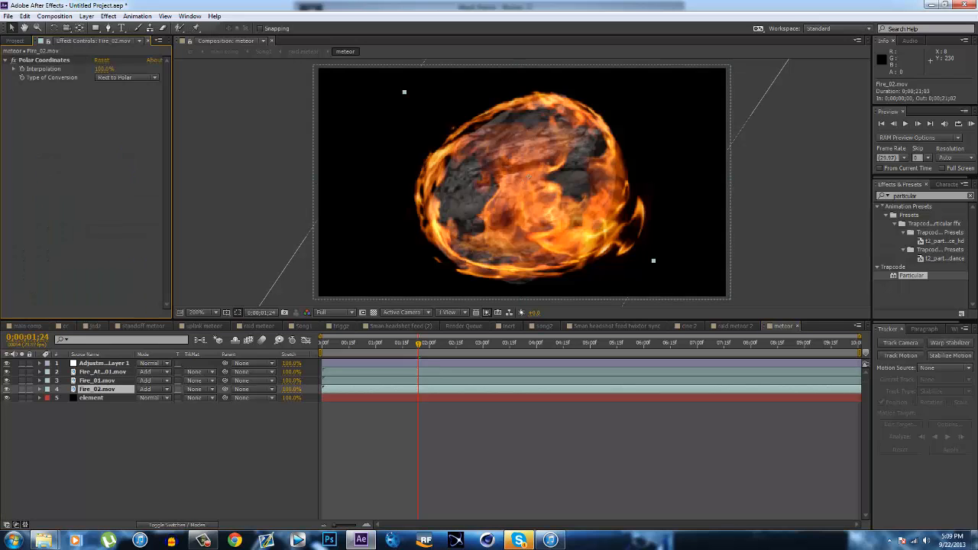
click(44, 60)
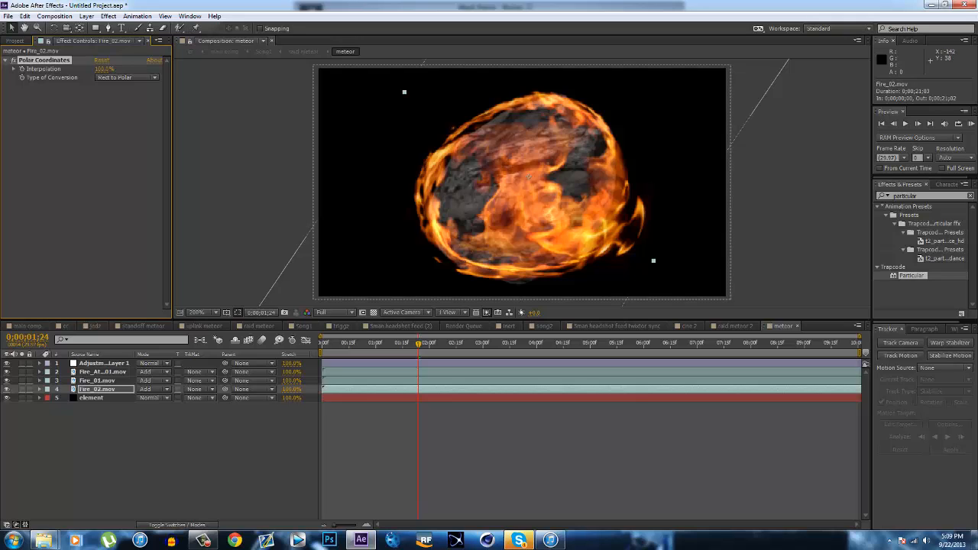
mouse_move(104, 69)
mouse_down()
mouse_move(65, 69)
mouse_move(104, 69)
mouse_up()
click(126, 77)
click(126, 88)
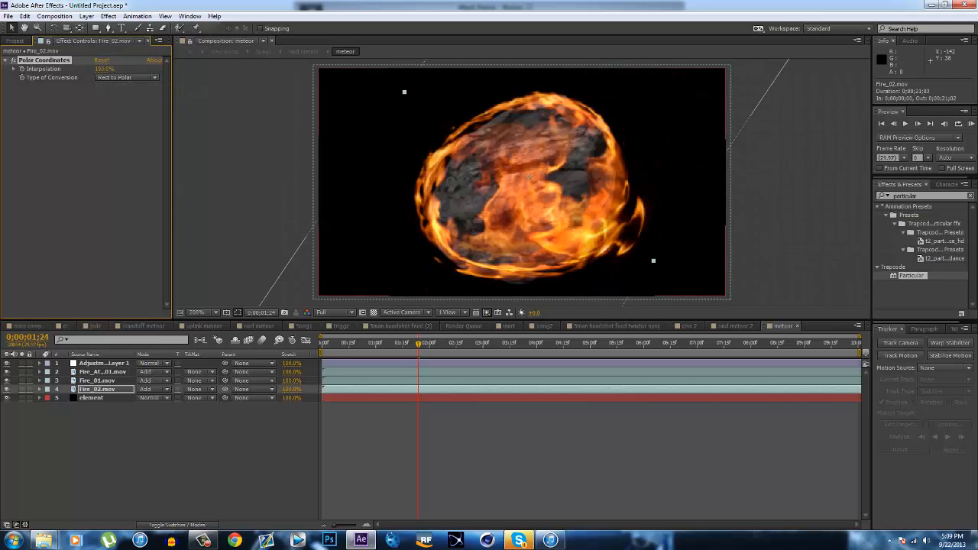
Reposition the masked Fire_AtCam_01.mov layer over the middle of the meteor, at about 200, 109.5
click(102, 371)
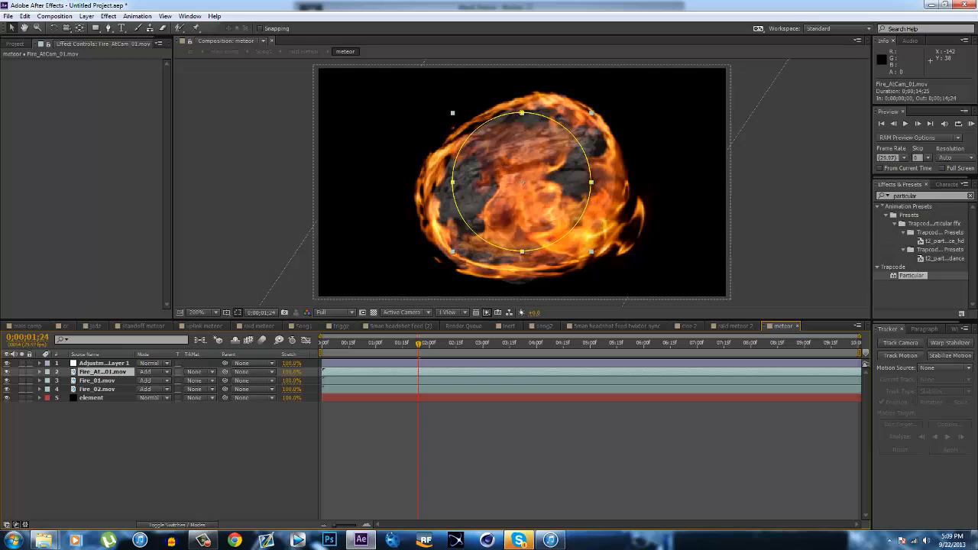
mouse_move(576, 203)
mouse_down()
mouse_move(511, 210)
mouse_move(586, 207)
mouse_up()
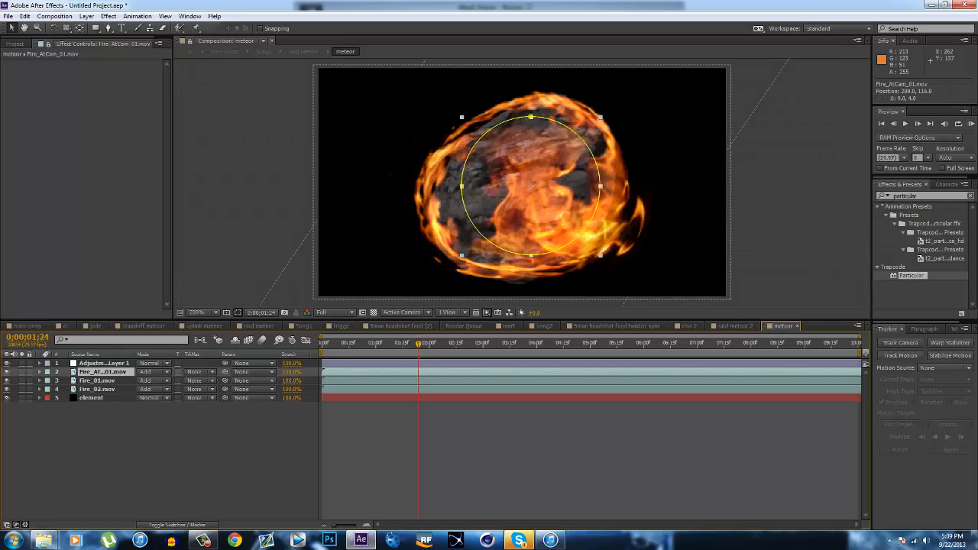
drag(533, 186, 522, 180)
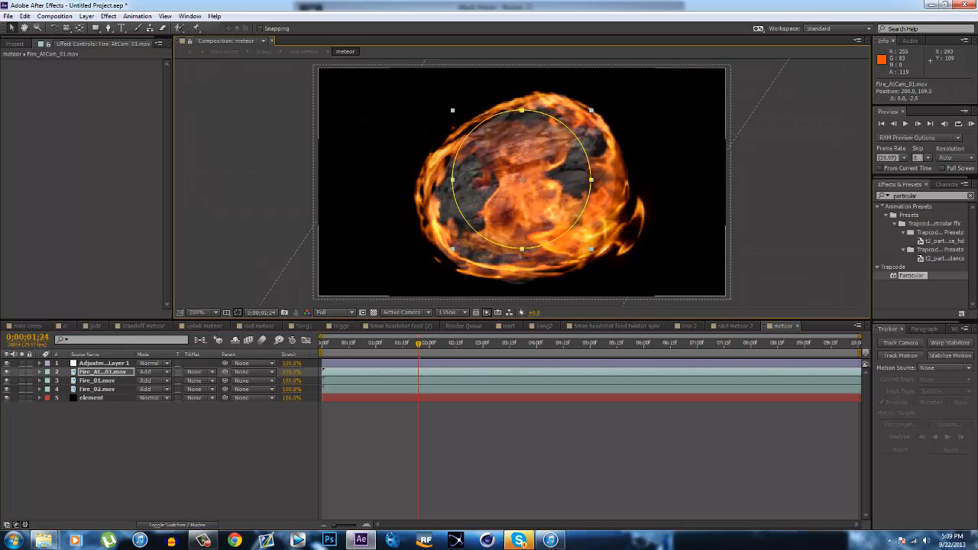
Choose the Ellipse tool and examine the mask path and mask feather of the Fire_AtCam_01.mov layer
drag(95, 28, 130, 54)
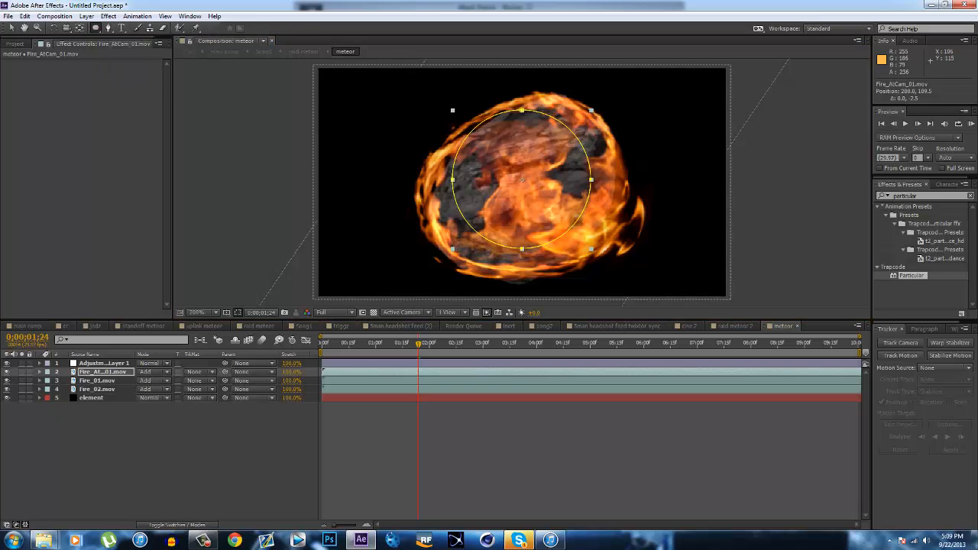
key(m)
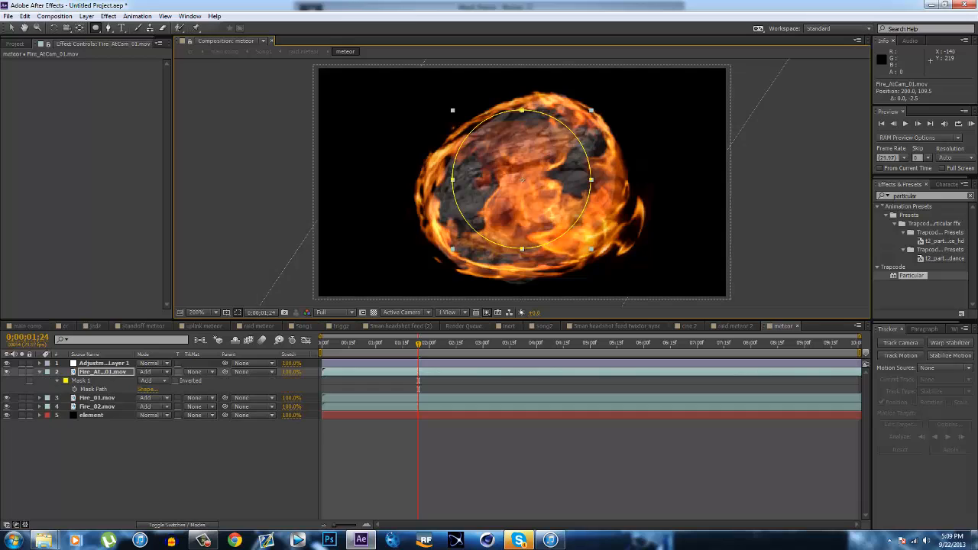
key(f)
key(ctrl+Down)
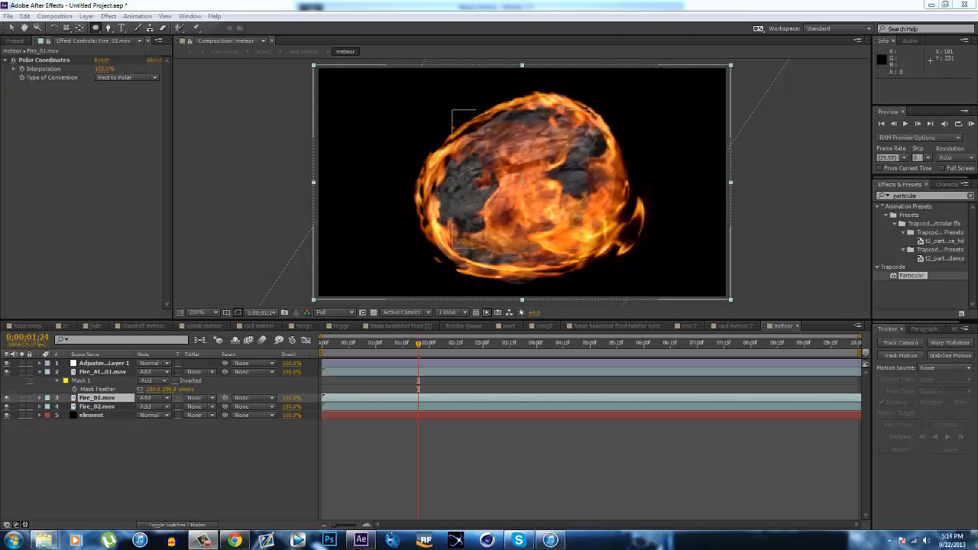
Review the adjustment layer's Turbulent Displace effect and its animated Evolution from the start, stopping the preview at 0;00;02;03
click(104, 363)
click(45, 62)
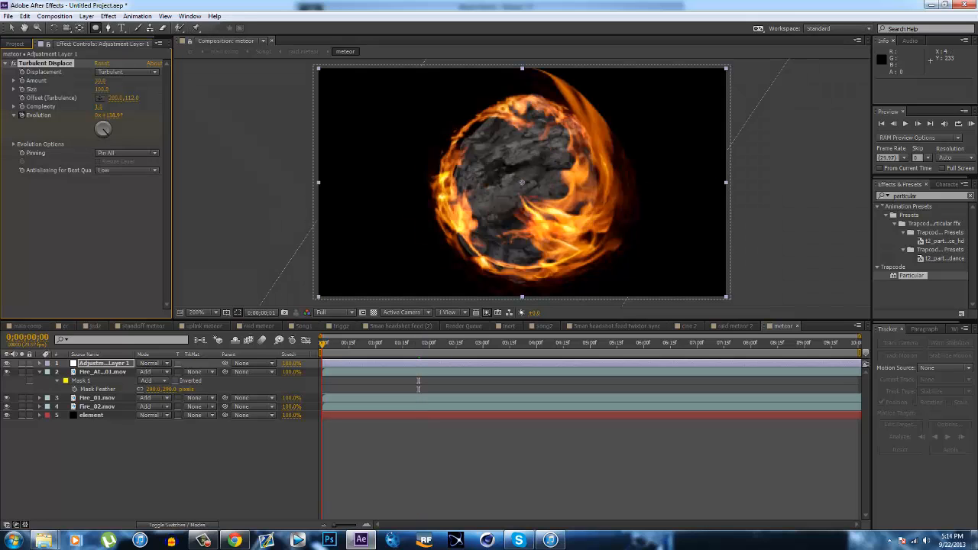
key(Home)
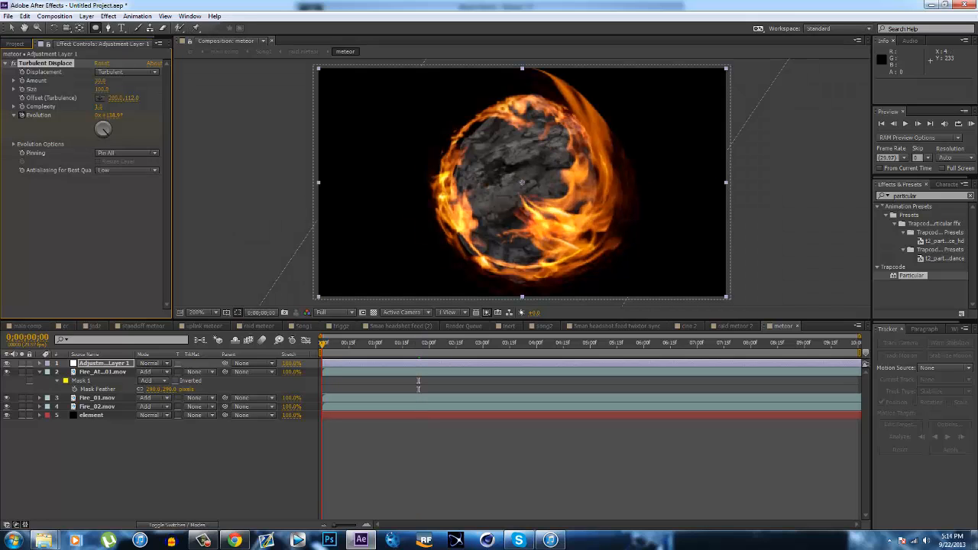
key(space)
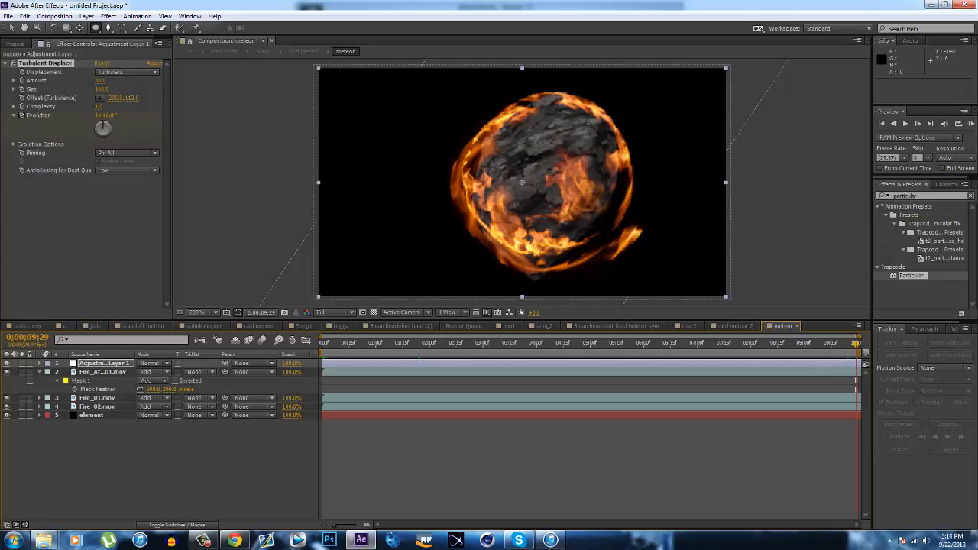
key(Home)
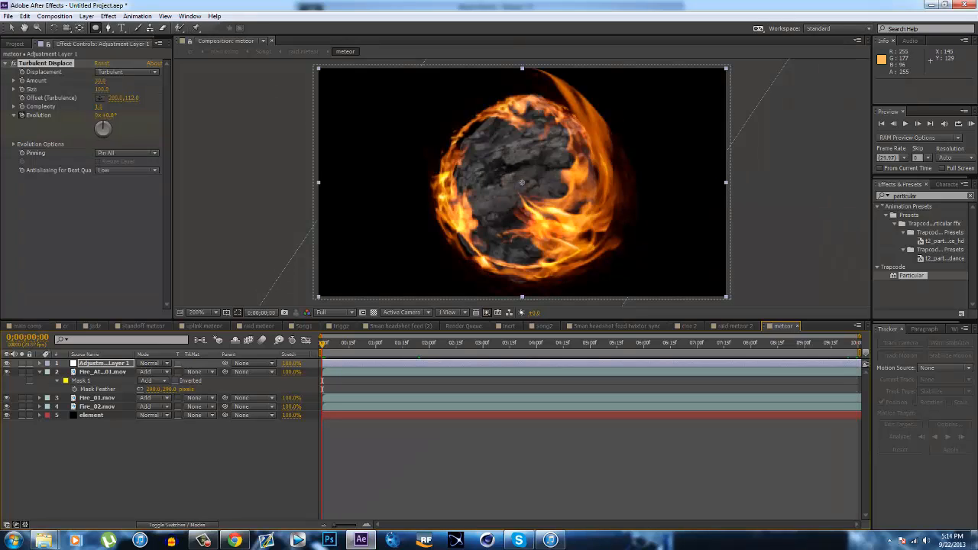
drag(322, 345, 435, 345)
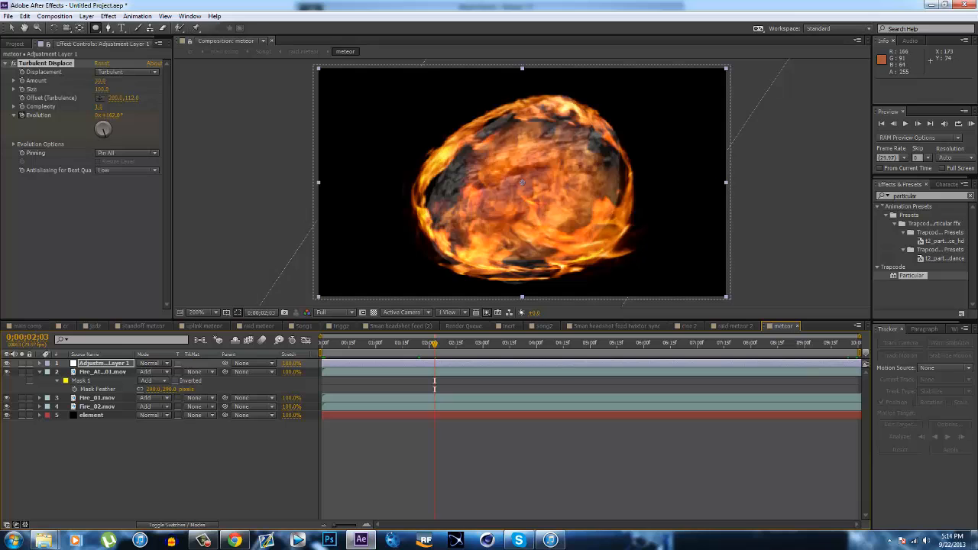
Inspect the rock_01 model in the element layer's Scene Setup and return to the composition
click(91, 415)
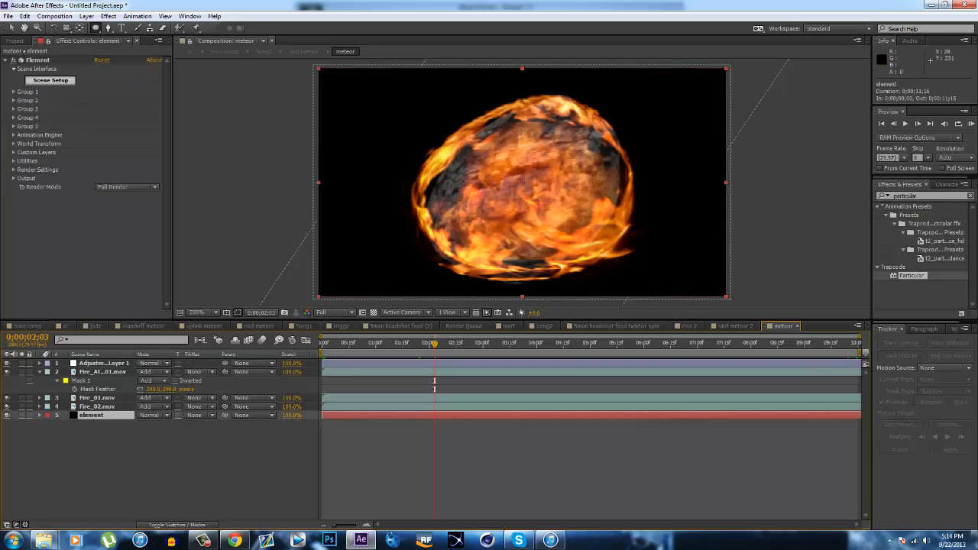
click(51, 79)
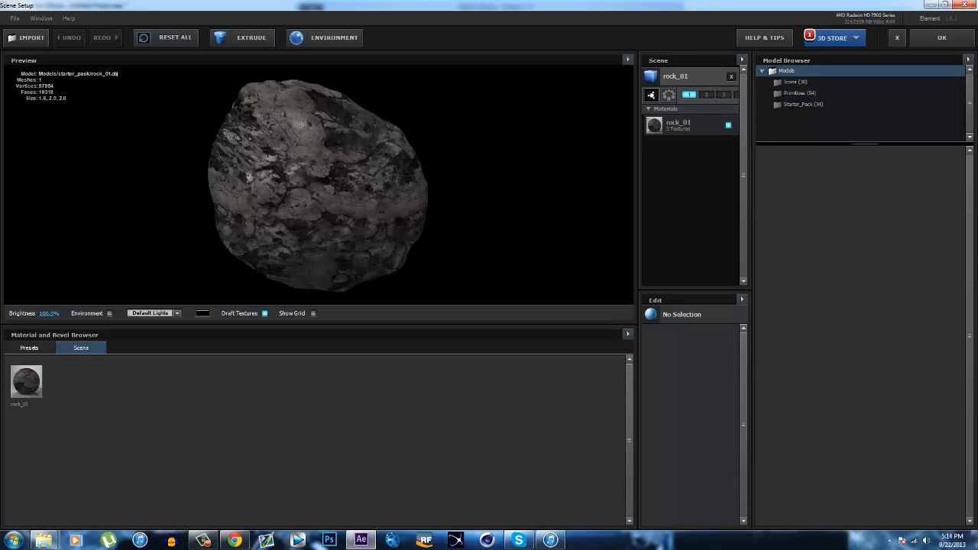
click(942, 38)
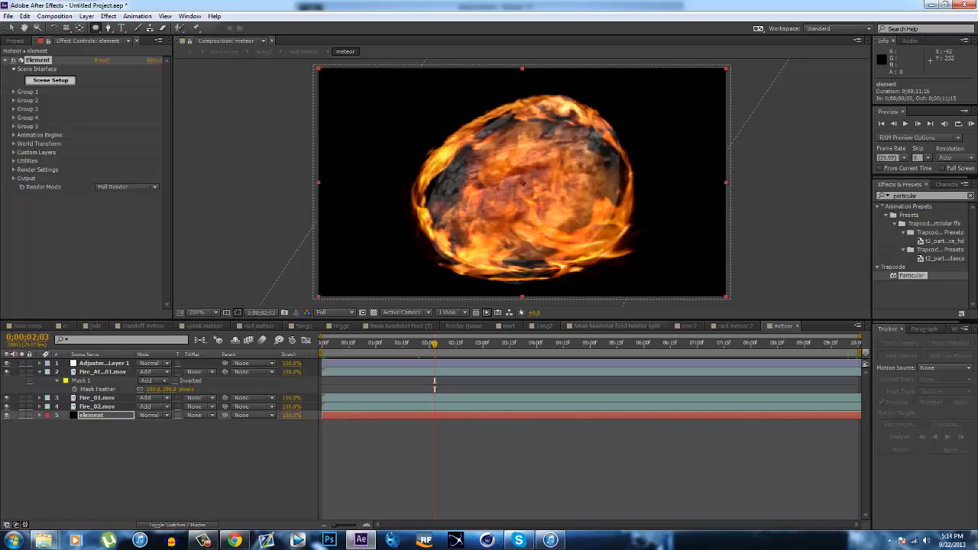
Add the meteor composition from the stocks folder as the lowest layer of the raid meteor 2 composition
click(733, 325)
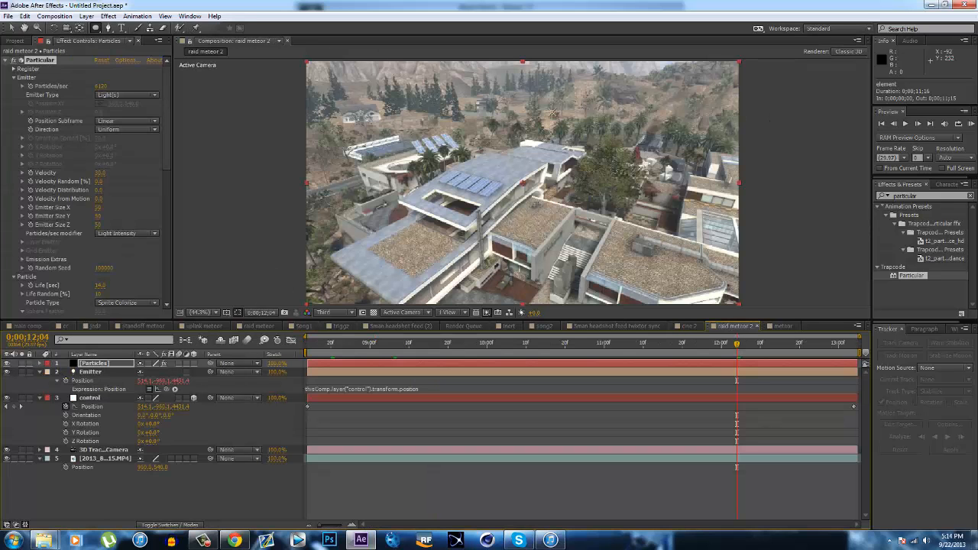
key(ctrl+shift+a)
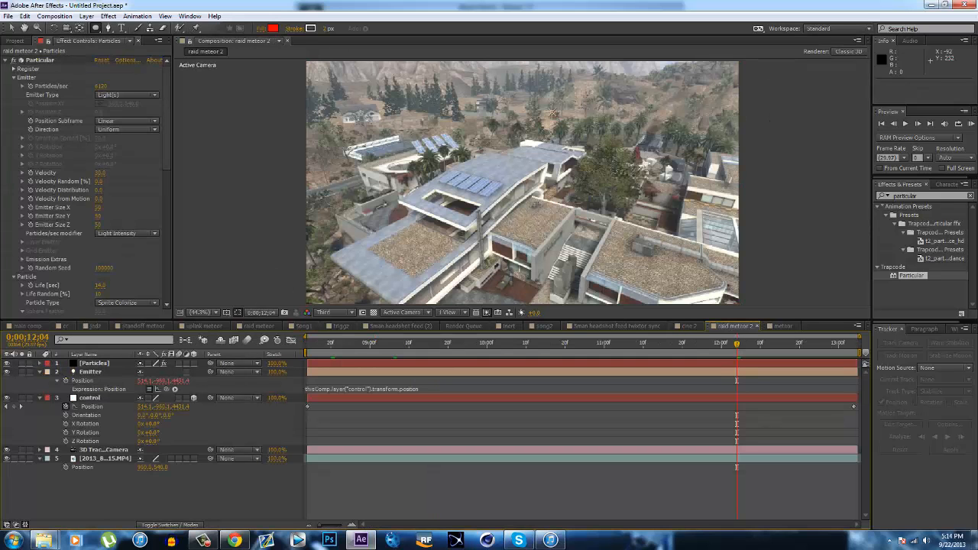
click(15, 41)
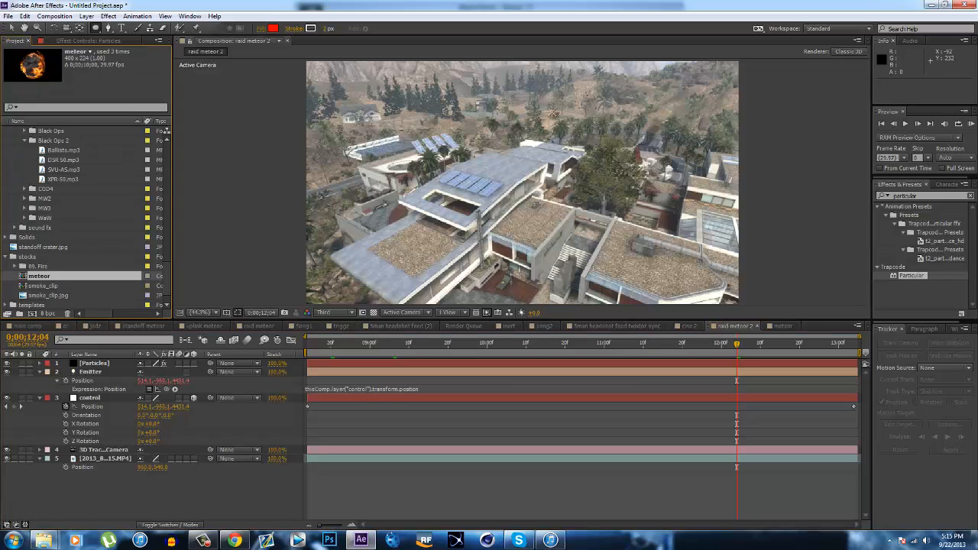
drag(39, 276, 95, 472)
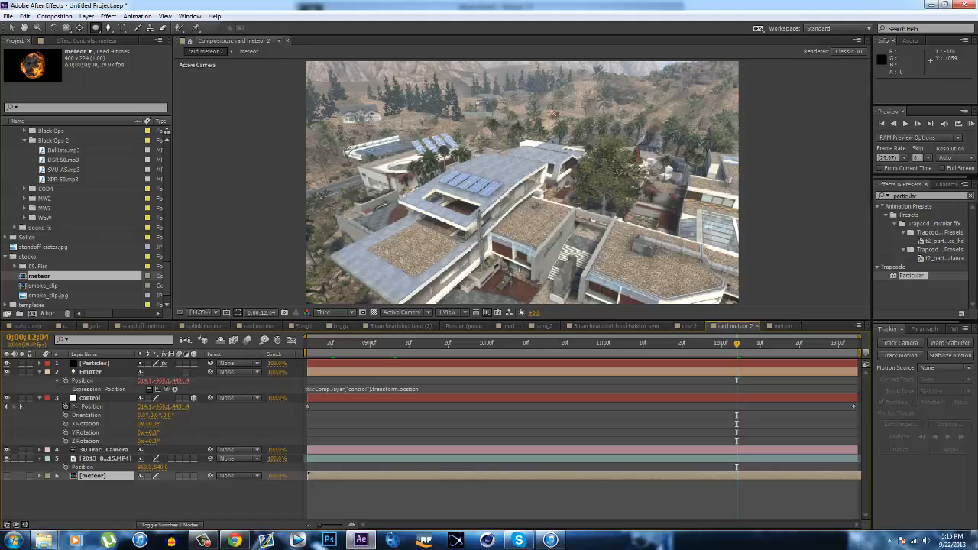
Open the smoke_clip composition and examine the Color Key effect on its smoke_clip.jpg layer, checking the transparency grid
click(45, 286)
double_click(45, 286)
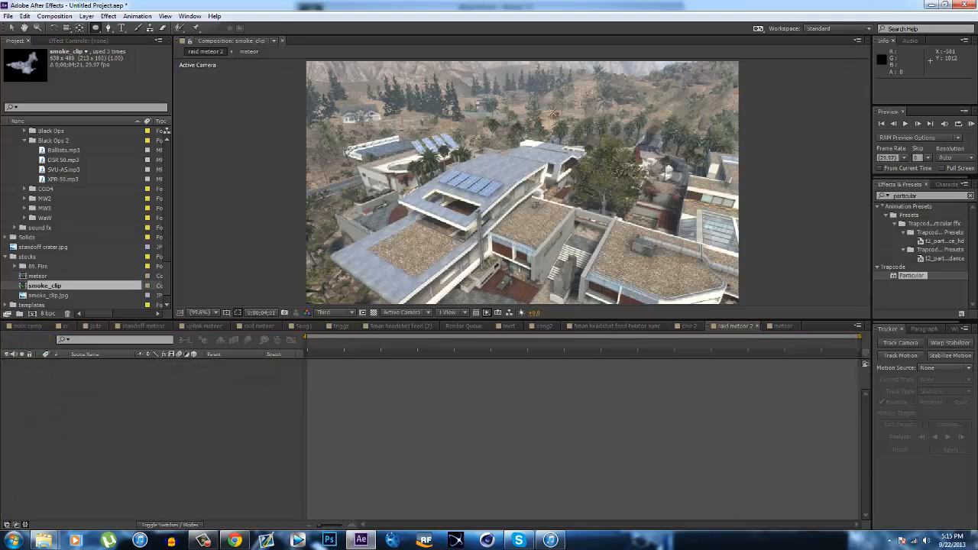
click(395, 346)
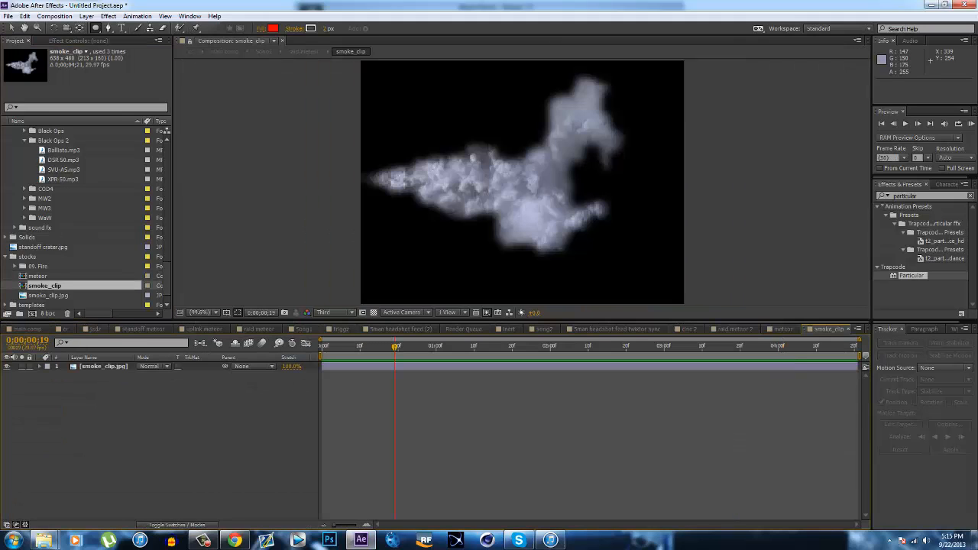
click(429, 347)
click(359, 366)
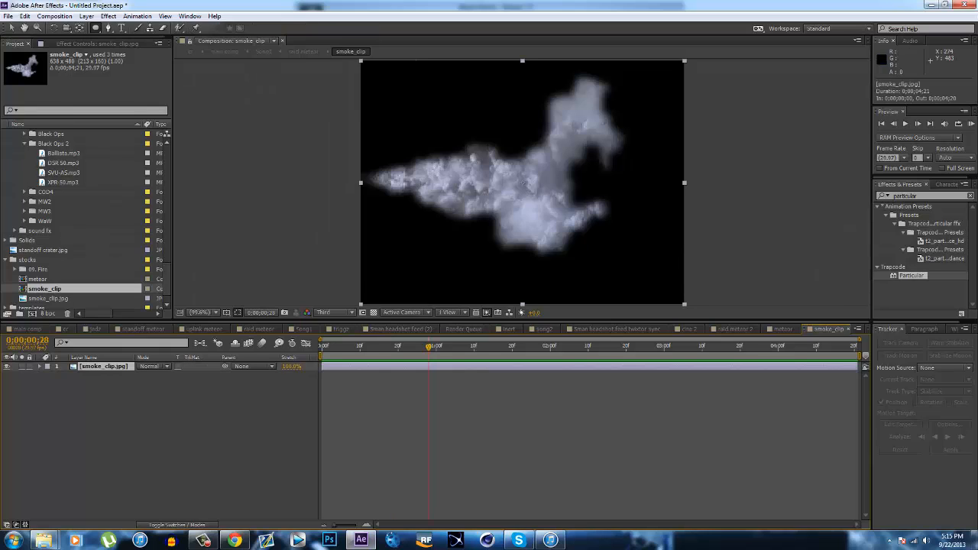
click(92, 40)
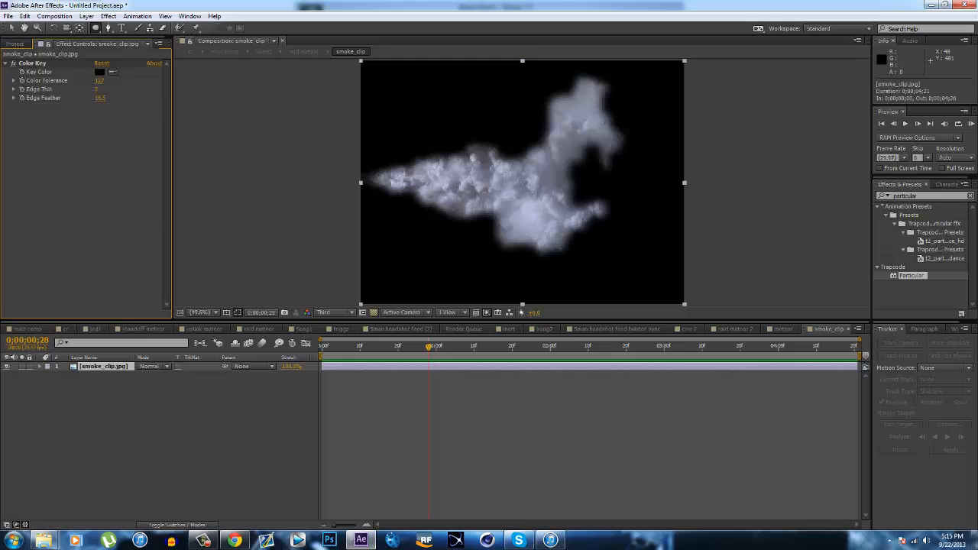
click(373, 313)
click(373, 313)
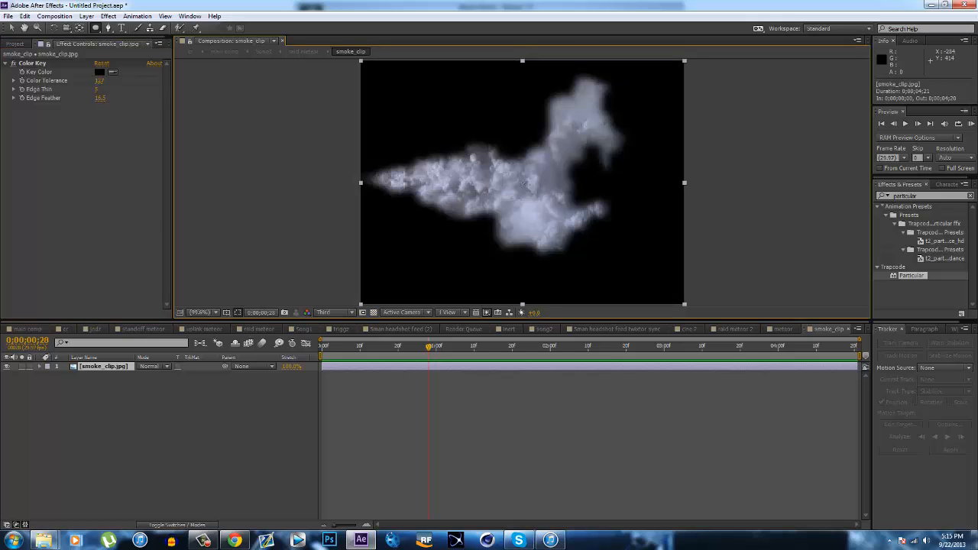
Add the smoke_clip composition to raid meteor 2 beneath the meteor layer
click(15, 43)
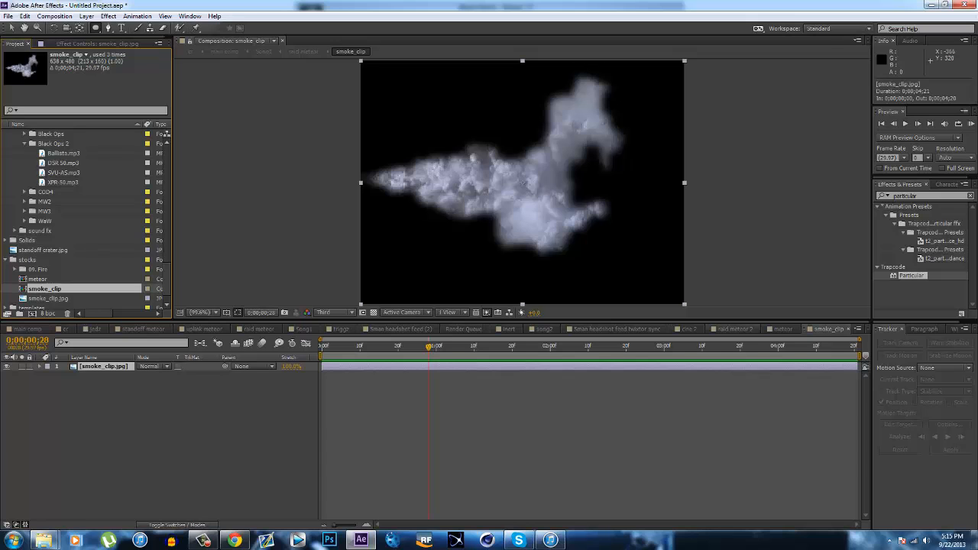
click(734, 328)
drag(44, 285, 146, 484)
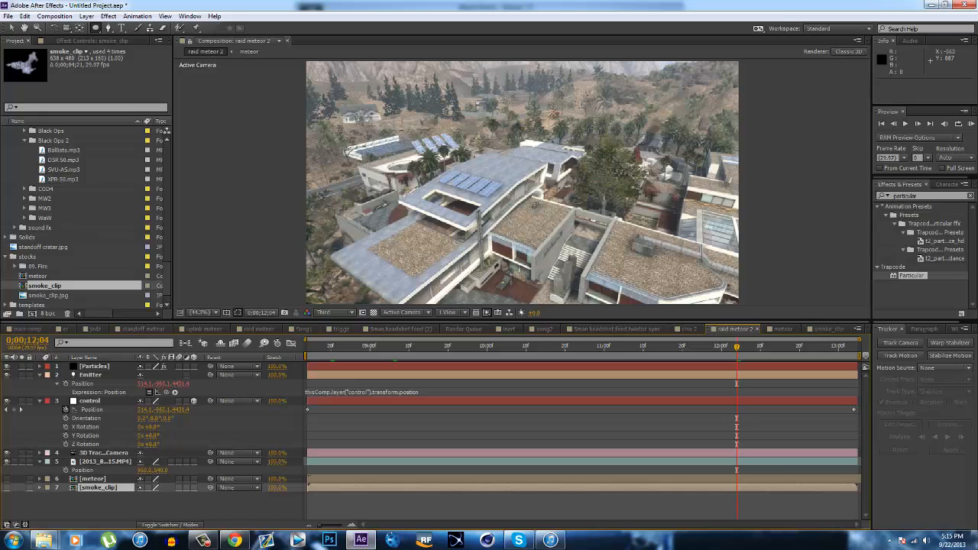
Set the Particular texture layer on the Particles layer to 7. smoke_clip and accept the layer size warning
click(95, 366)
key(F3)
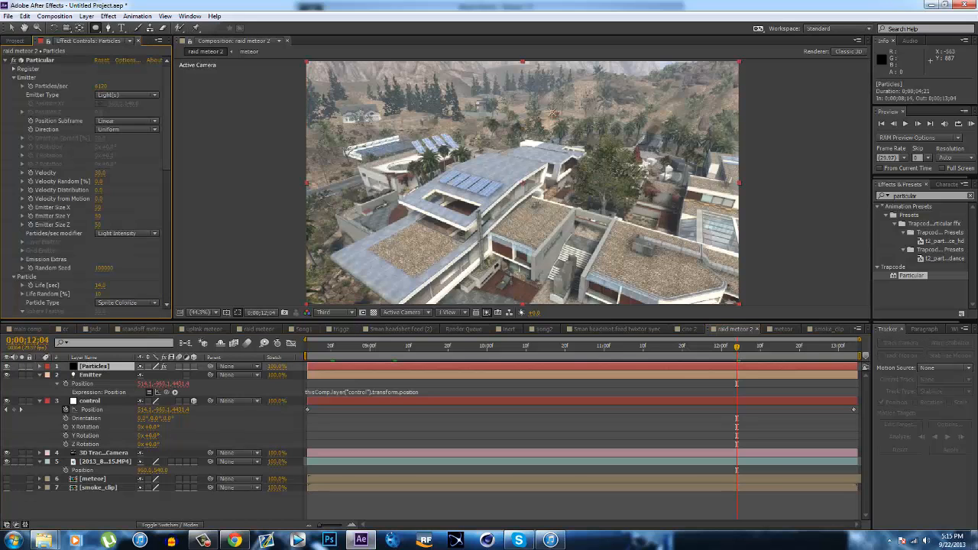
scroll(85, 183, down, 5)
click(126, 204)
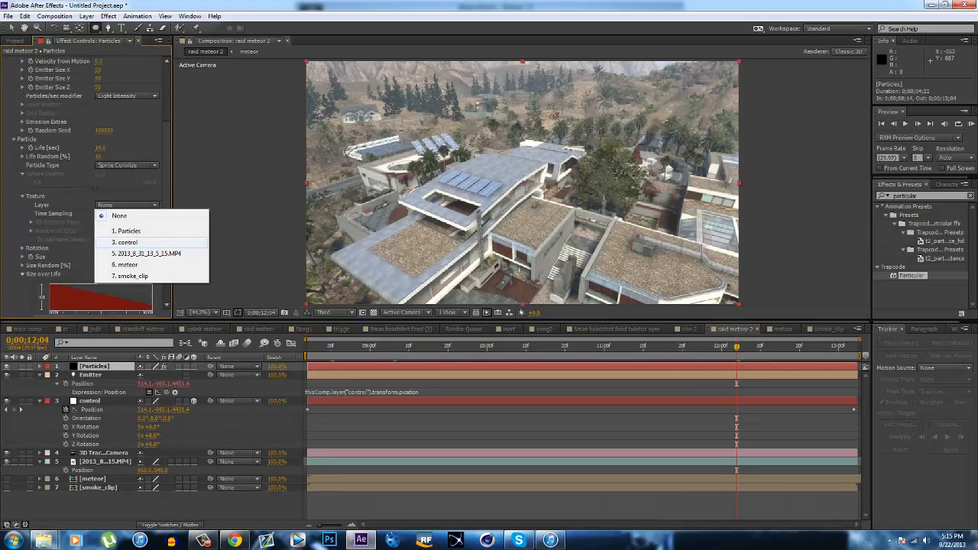
click(134, 276)
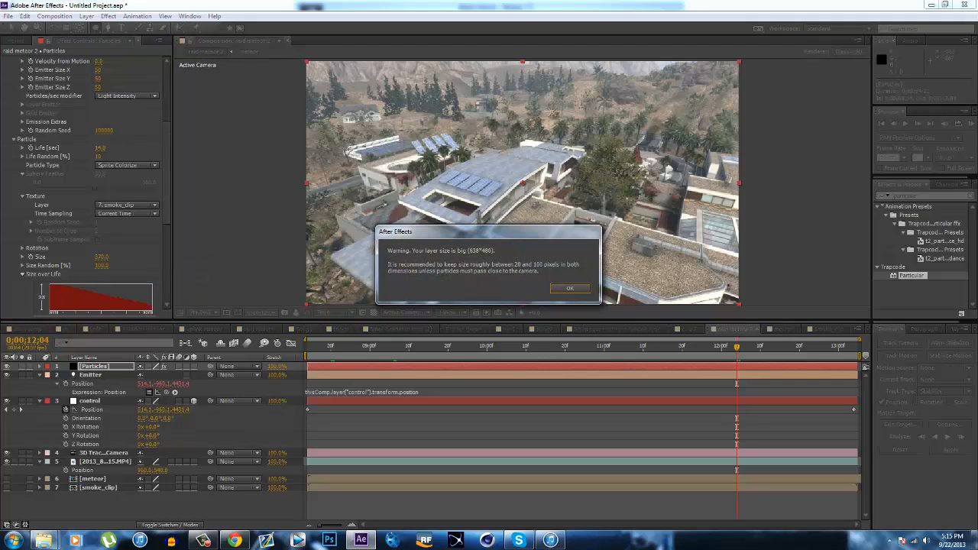
key(Return)
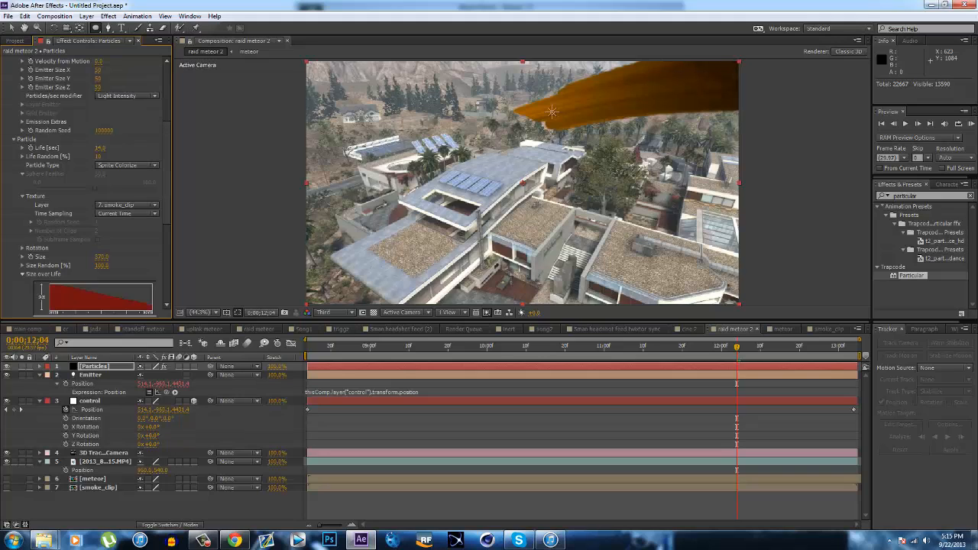
Turn Accepts Shadows off in the control null's Material Options
click(552, 112)
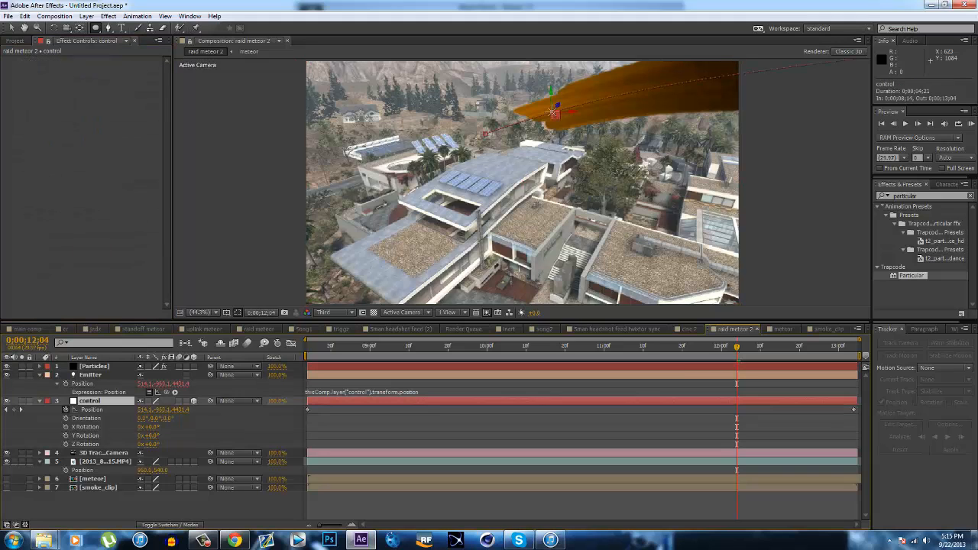
key(u)
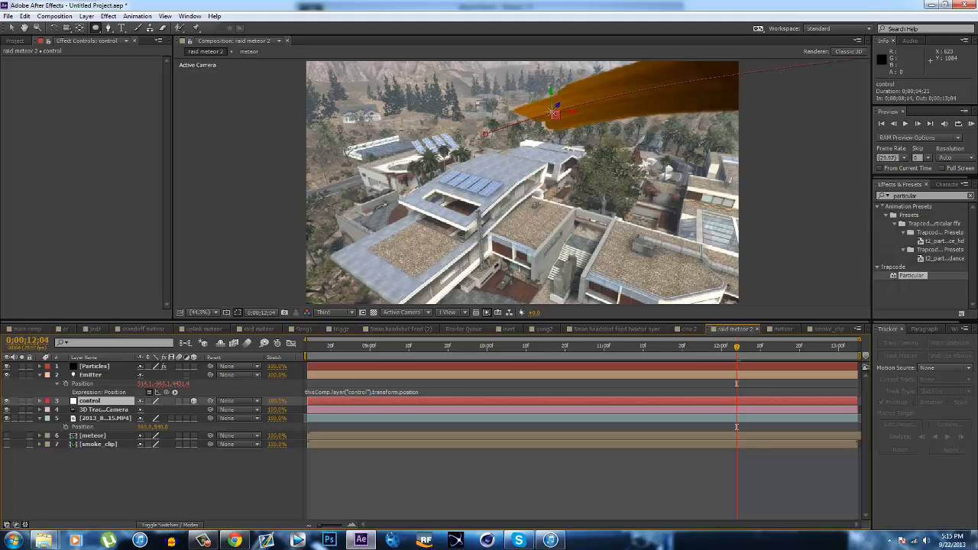
click(39, 401)
click(44, 418)
click(48, 419)
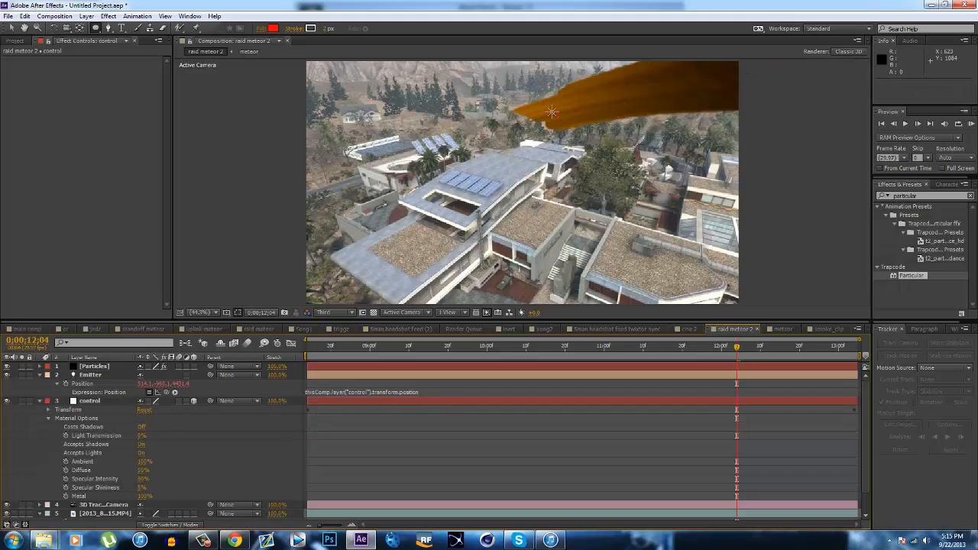
click(142, 445)
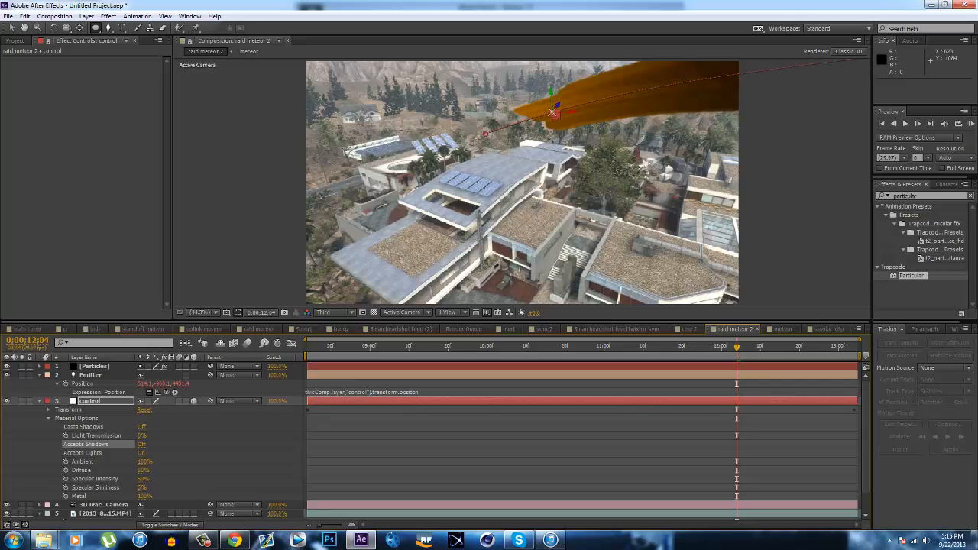
Try a higher Shadow Darkness in the Emitter light's Light Options and set it back to 100%
click(551, 112)
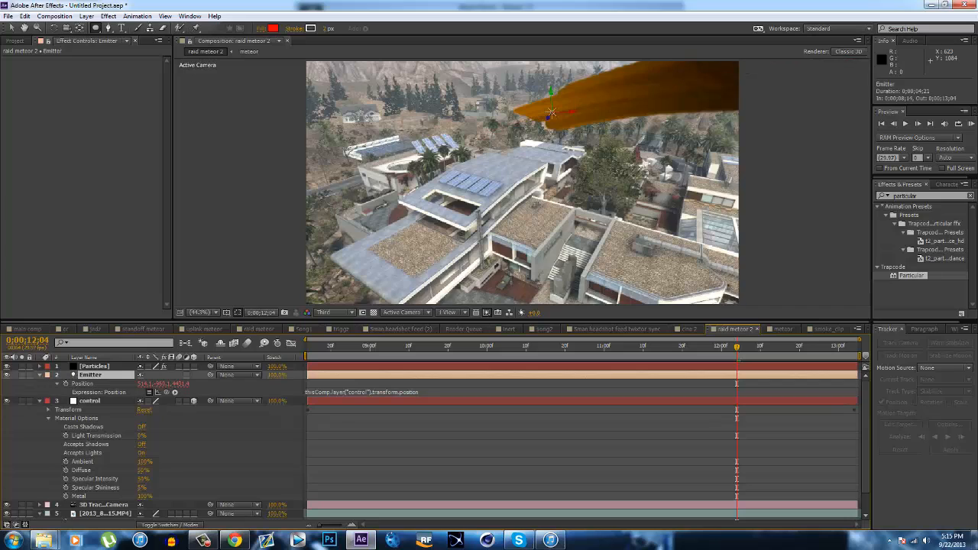
key(p)
click(40, 375)
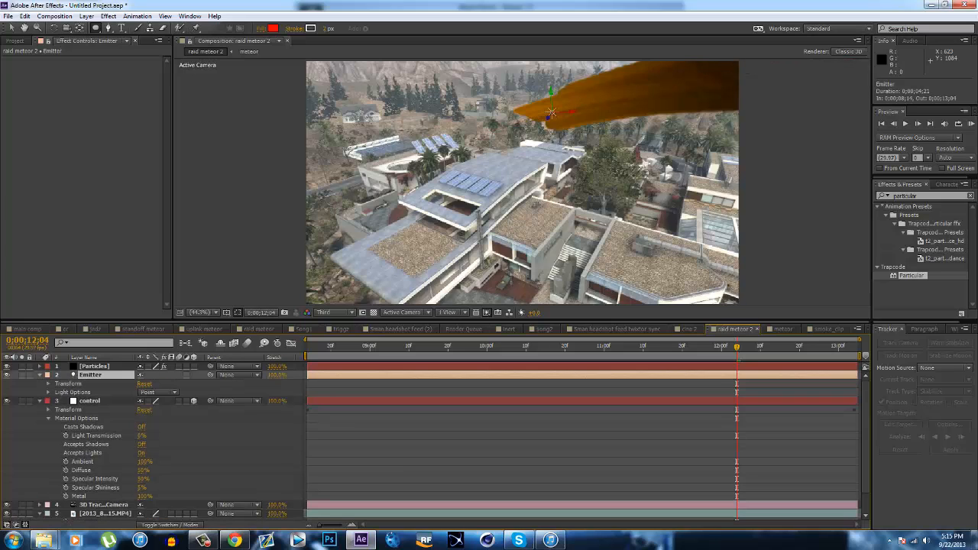
click(48, 392)
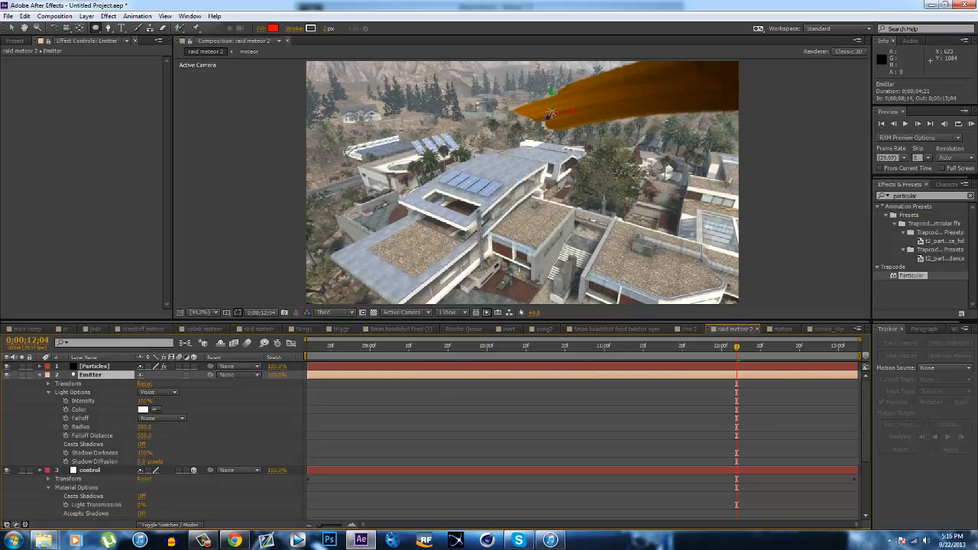
drag(144, 453, 172, 453)
click(144, 453)
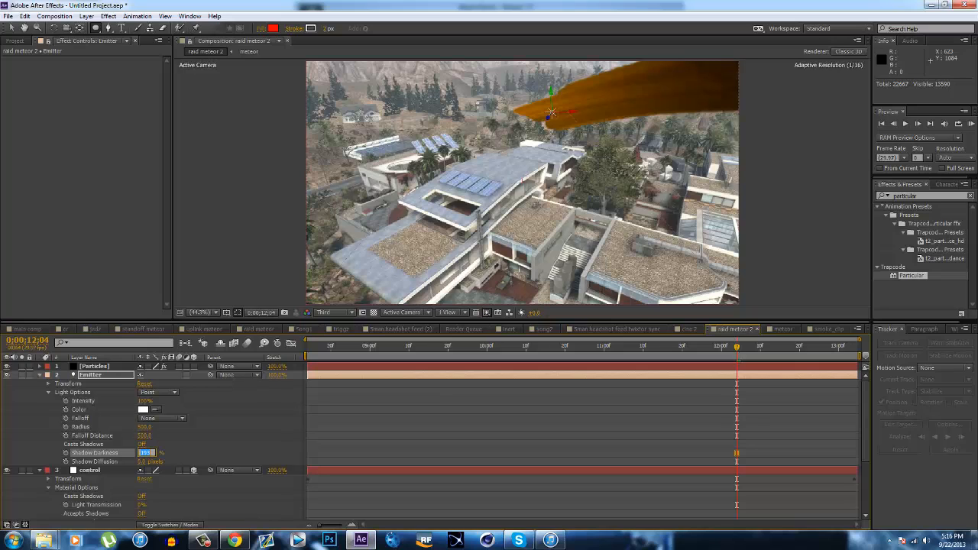
text(100)
key(Return)
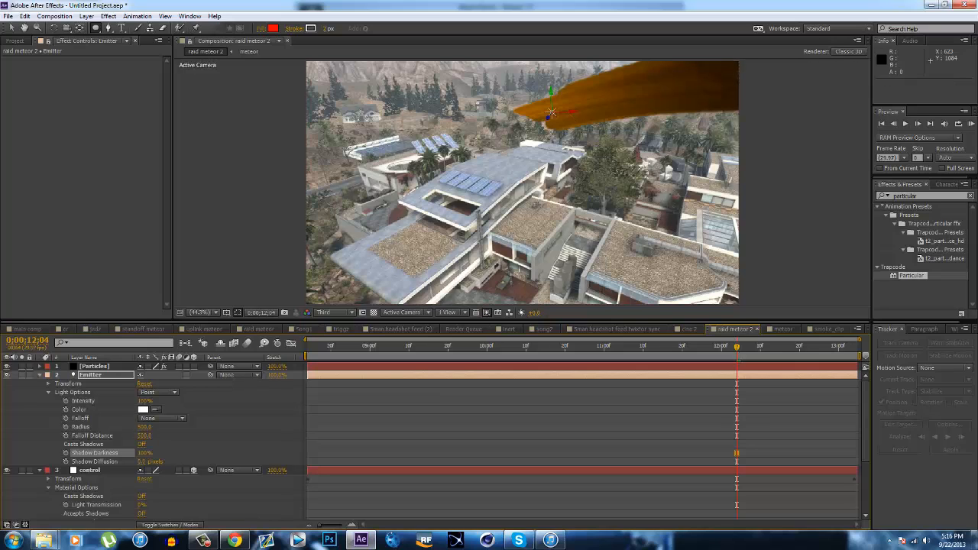
Select the Particles layer and collapse the open properties of the Emitter and control layers
key(ctrl+shift+a)
click(94, 367)
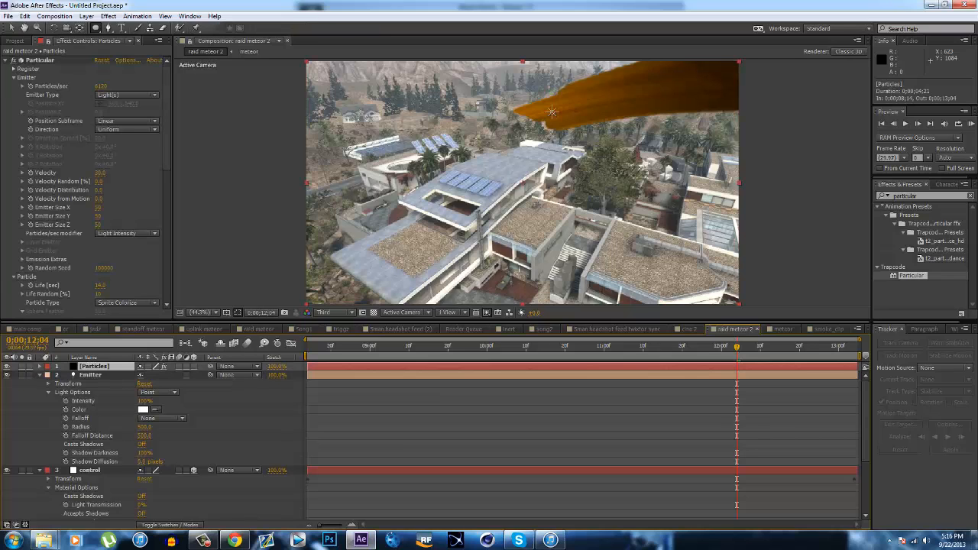
click(40, 376)
click(40, 384)
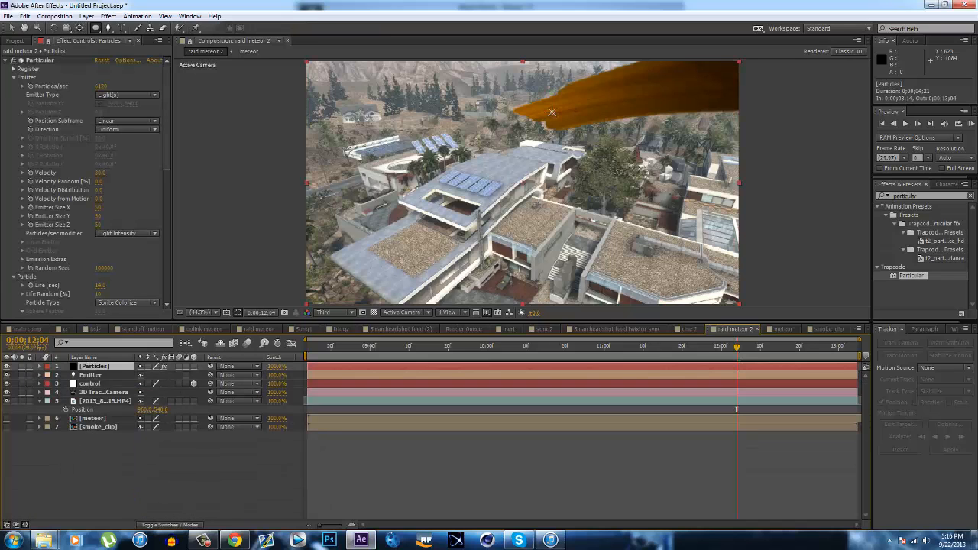
Expand the particle Rotation settings in Particular and set Random Rotation to 100
scroll(86, 184, down, 6)
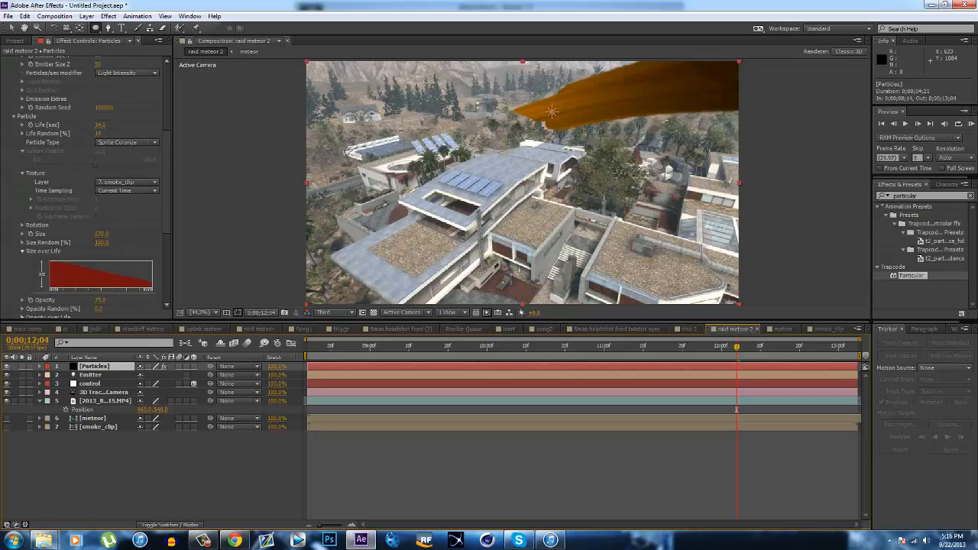
scroll(86, 183, down, 2)
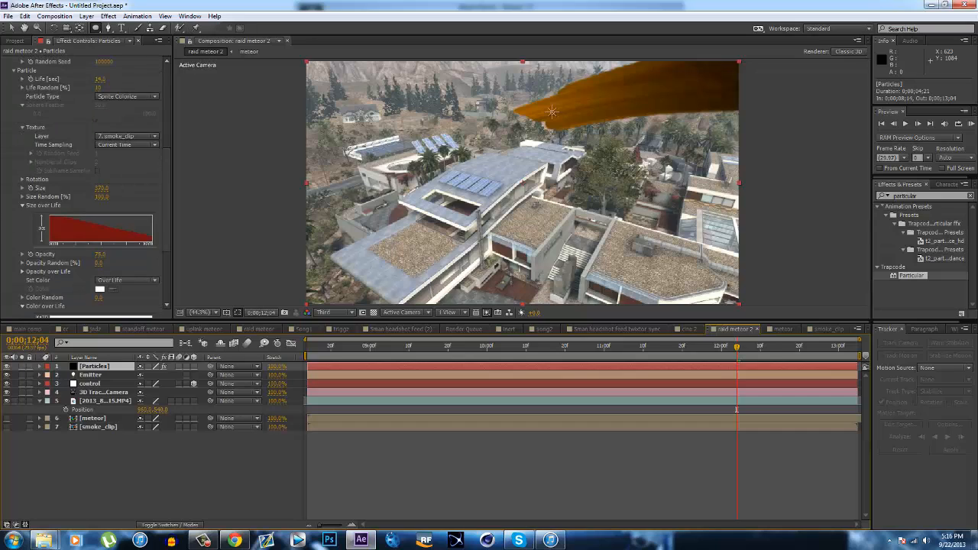
scroll(86, 183, down, 4)
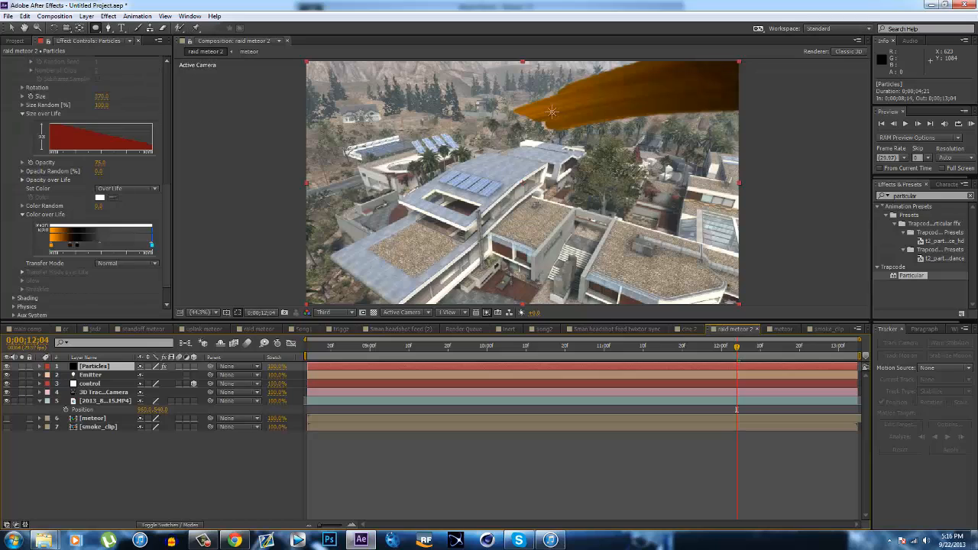
scroll(86, 183, down, 1)
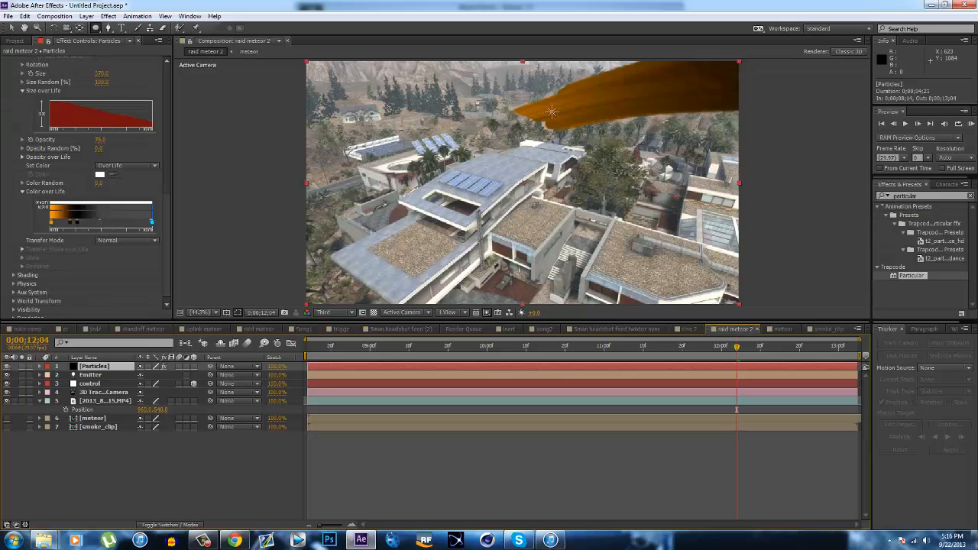
scroll(85, 183, down, 1)
scroll(85, 183, up, 8)
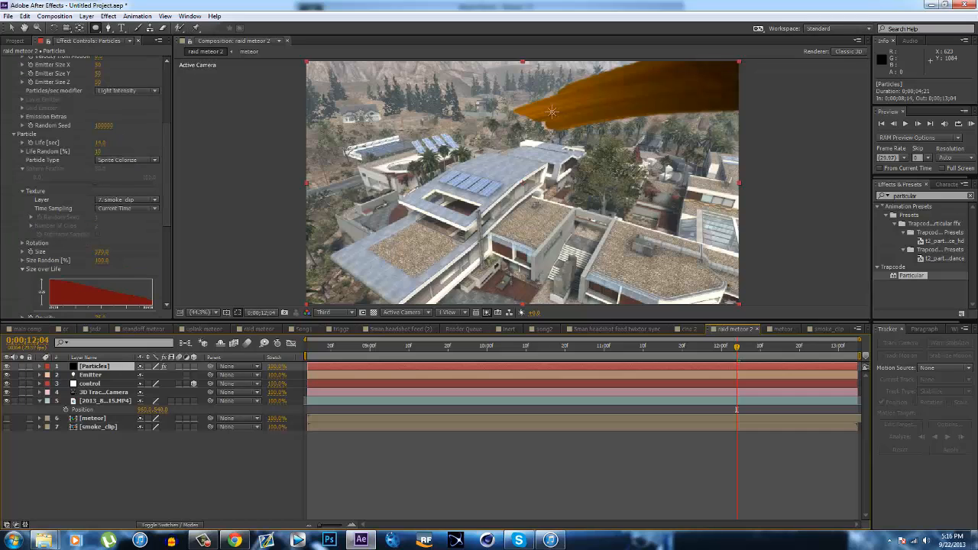
click(22, 243)
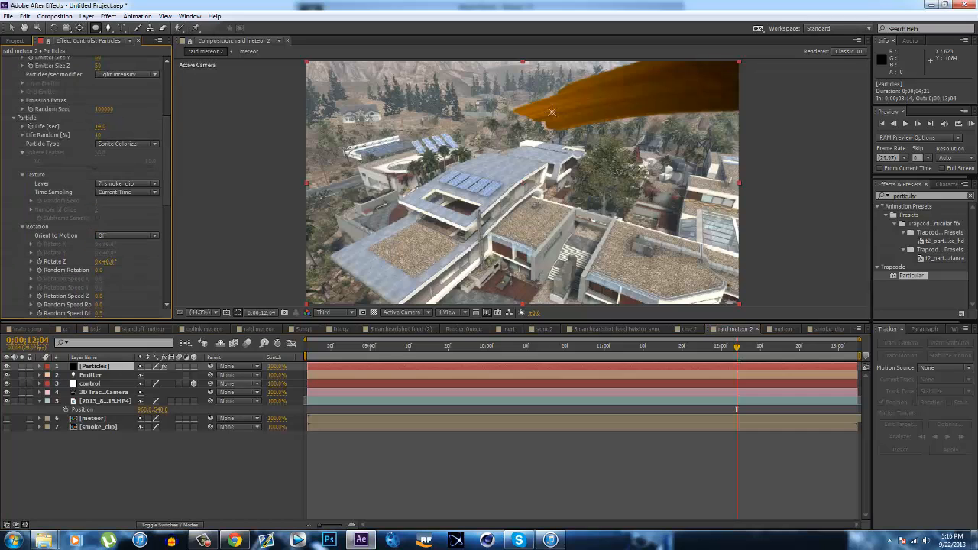
drag(99, 270, 461, 282)
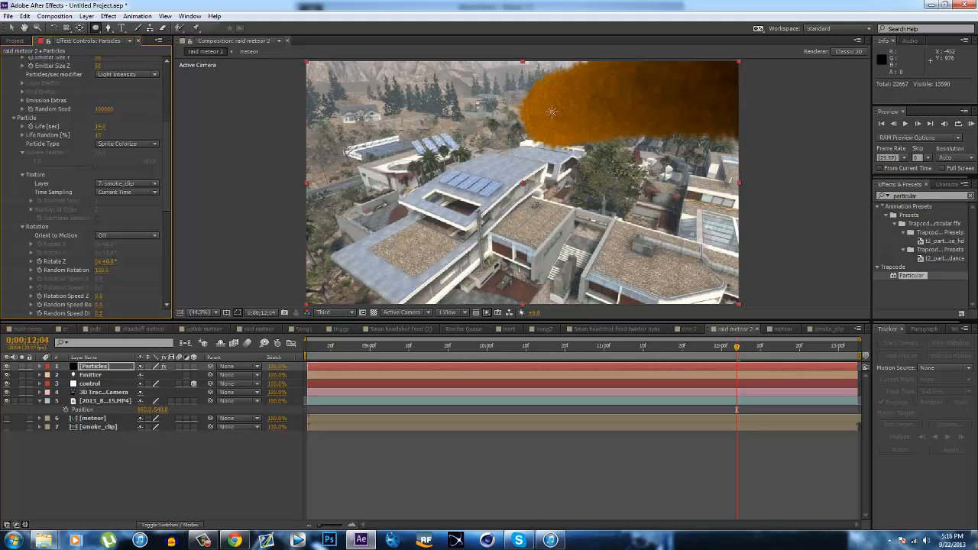
Reduce the Particular emitter's Particles/sec to 100
scroll(204, 281, down, 2)
scroll(84, 183, up, 5)
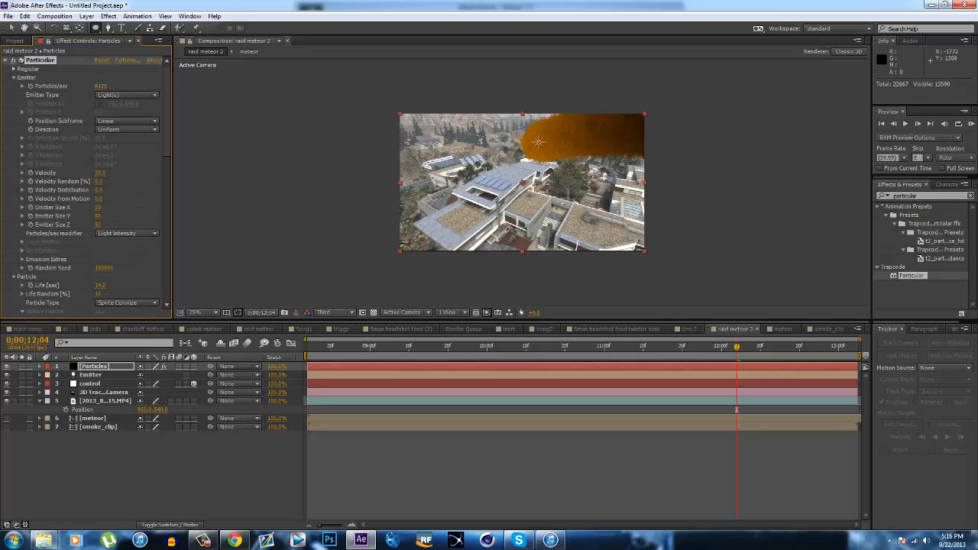
drag(100, 86, 31, 86)
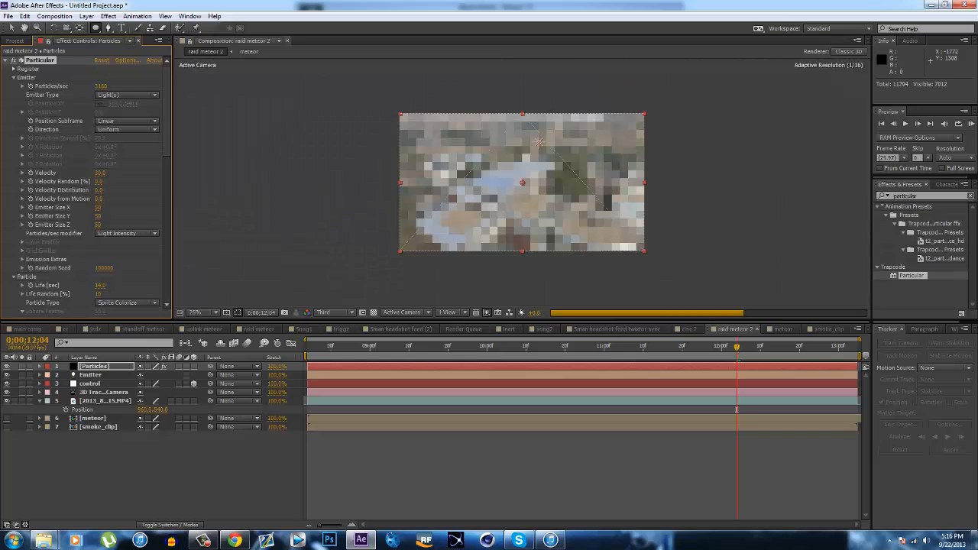
click(100, 86)
text(10)
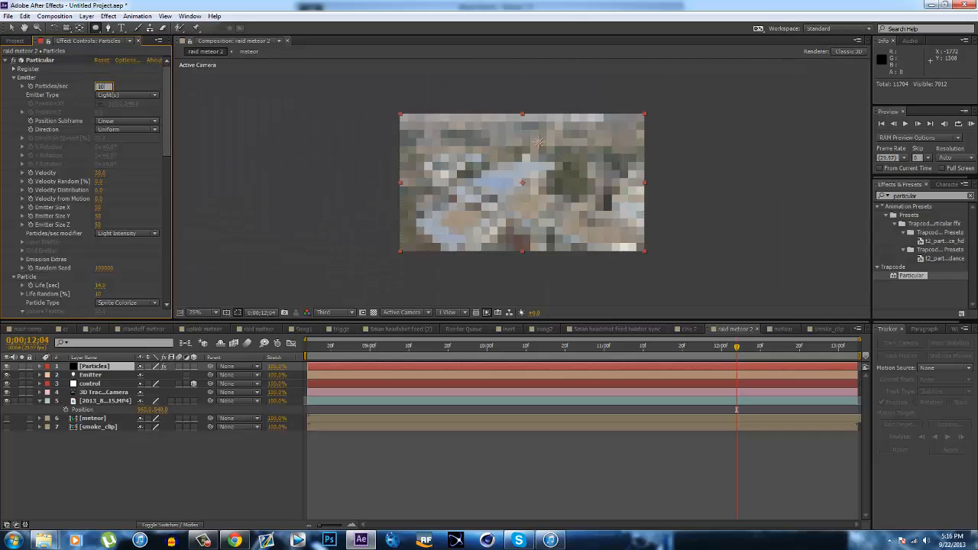
text(100)
key(Return)
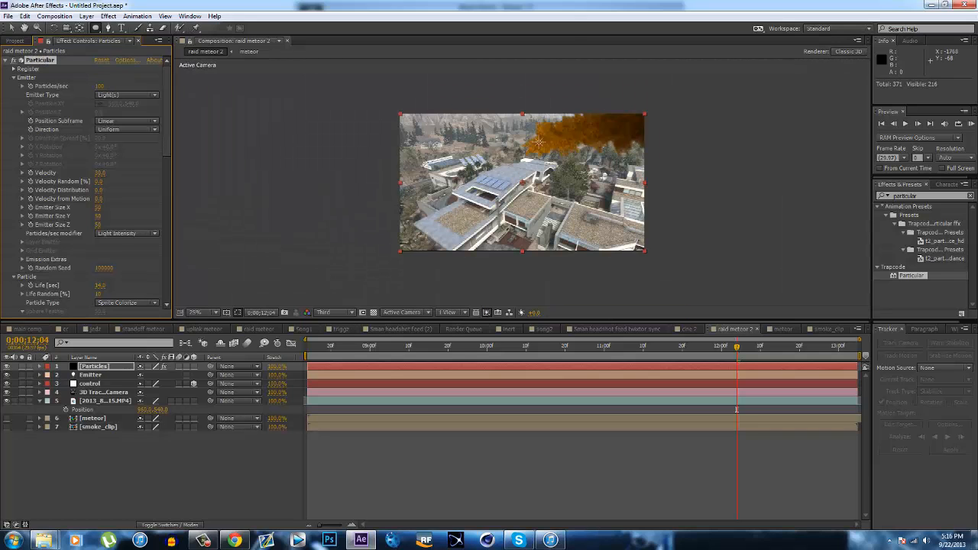
Try Particles/sec values of 50 and 70 for the smoke trail and settle on 90
click(100, 85)
text(50)
key(Return)
click(99, 86)
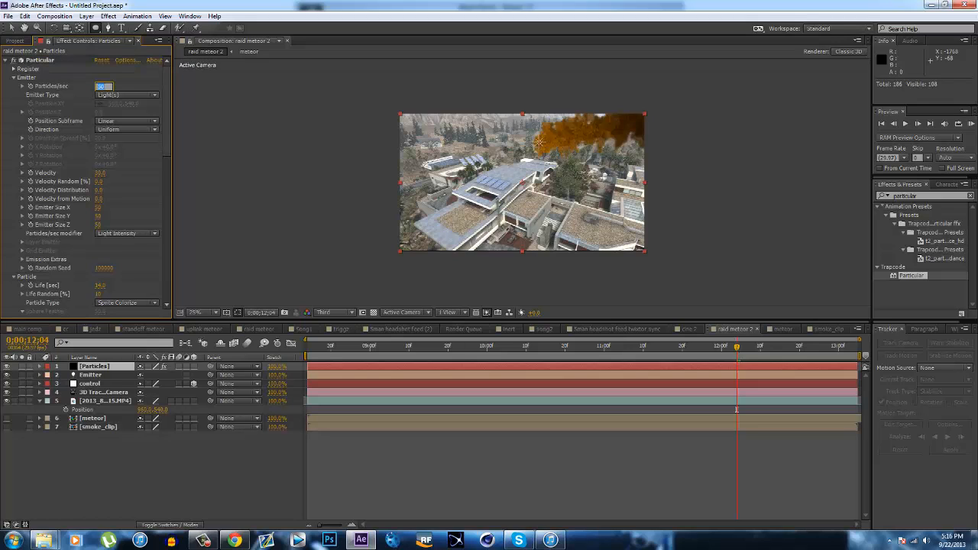
text(70)
key(Return)
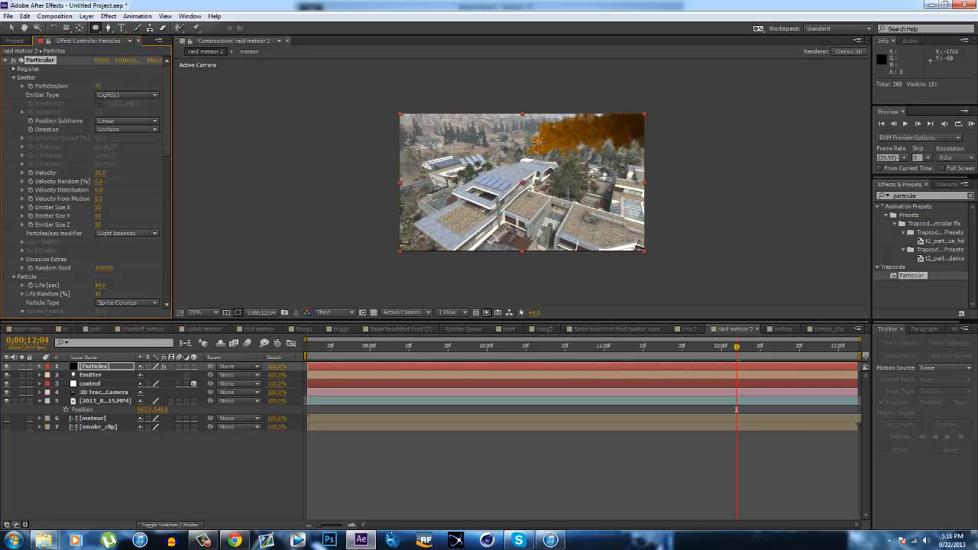
click(99, 86)
text(50)
key(Return)
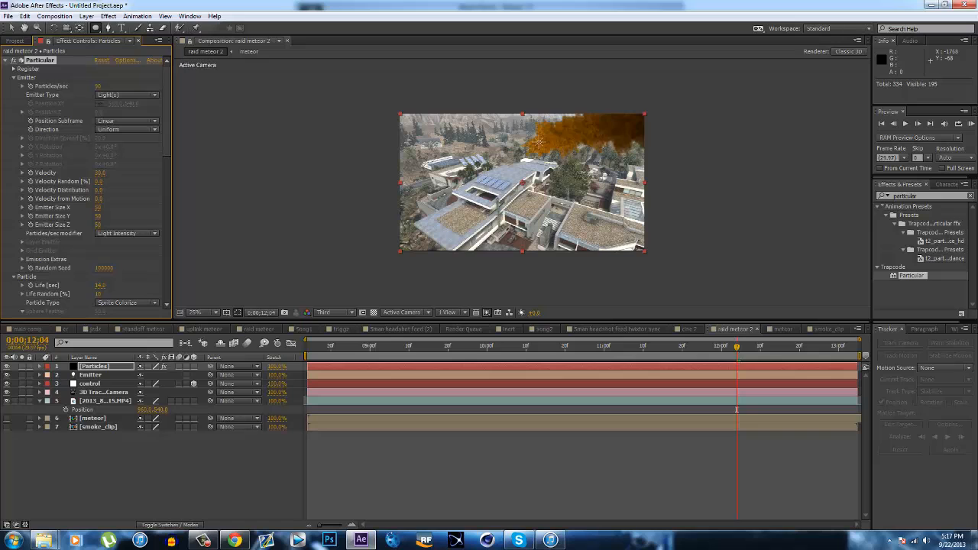
Adjust the Particular particle Size and lower the Random Rotation for the smoke sprites
scroll(85, 183, down, 10)
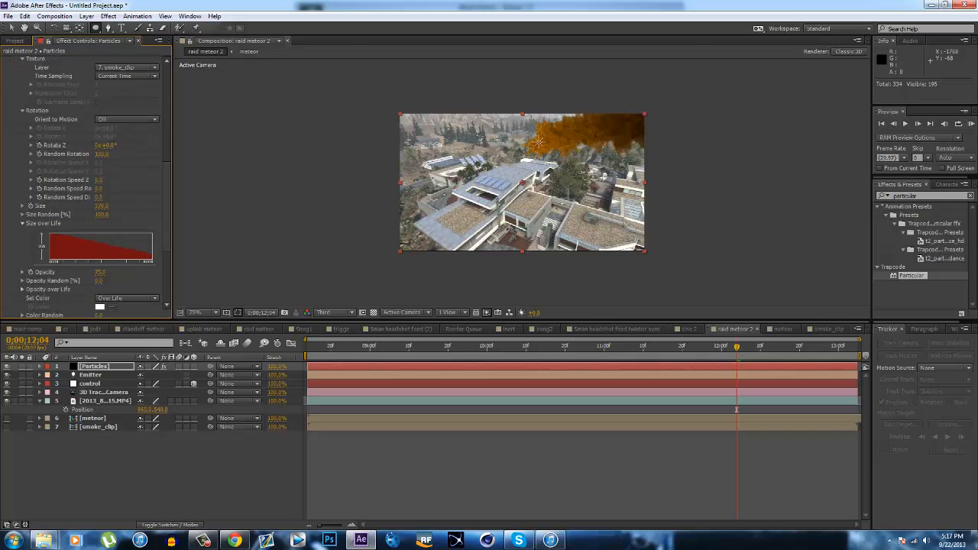
mouse_move(101, 206)
mouse_down()
mouse_move(72, 206)
mouse_move(115, 206)
mouse_up()
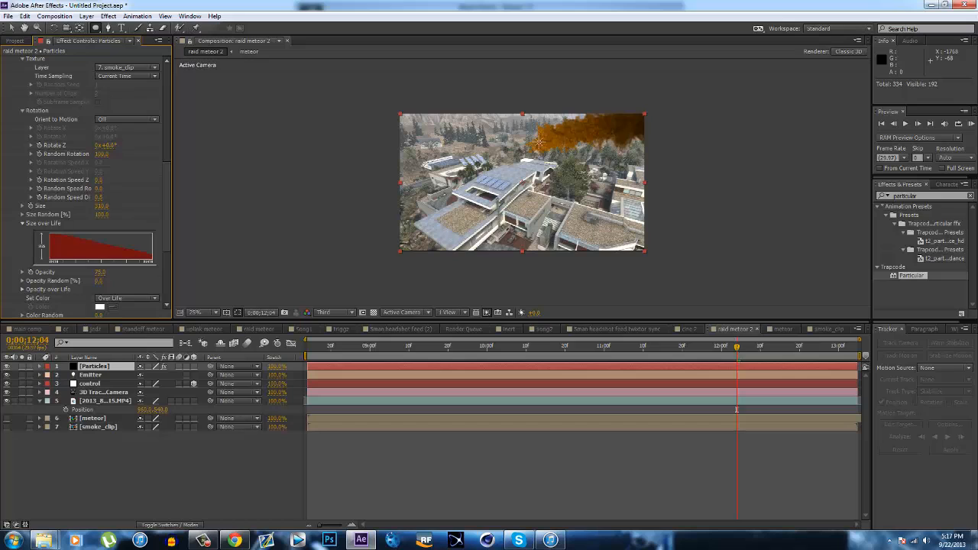
mouse_move(101, 153)
mouse_down()
mouse_move(85, 153)
mouse_move(94, 153)
mouse_up()
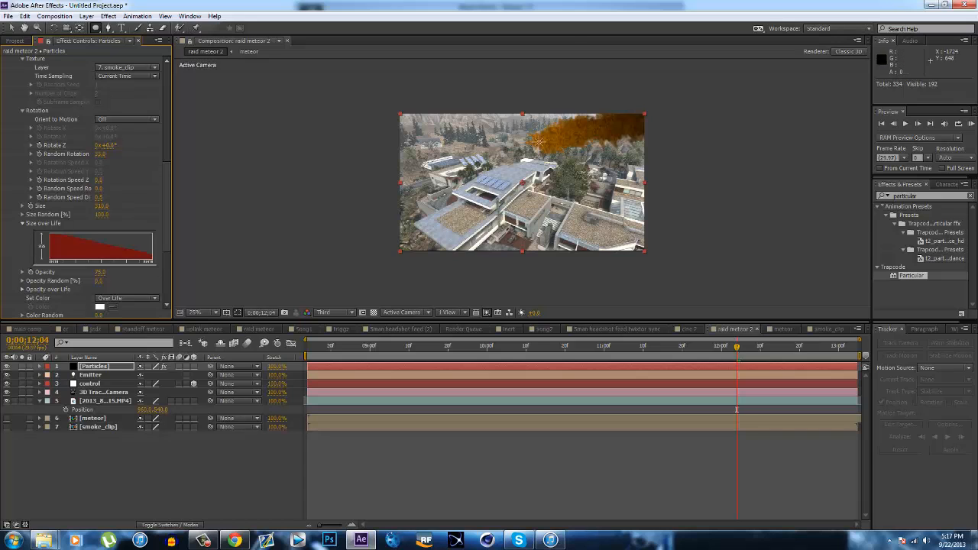
At 0;00;13;04, shift the dark Color over Life stops toward the orange start so the trail turns black sooner
click(854, 347)
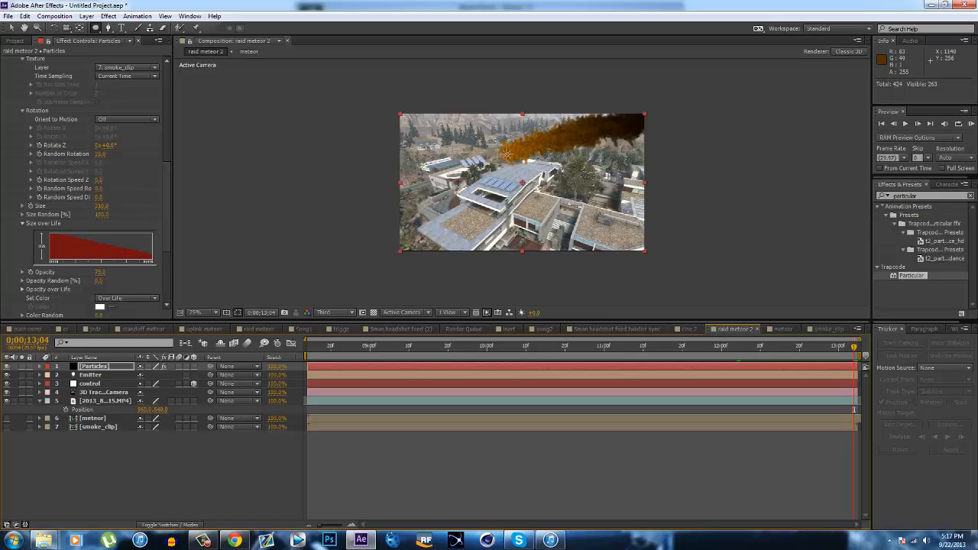
drag(167, 224, 167, 246)
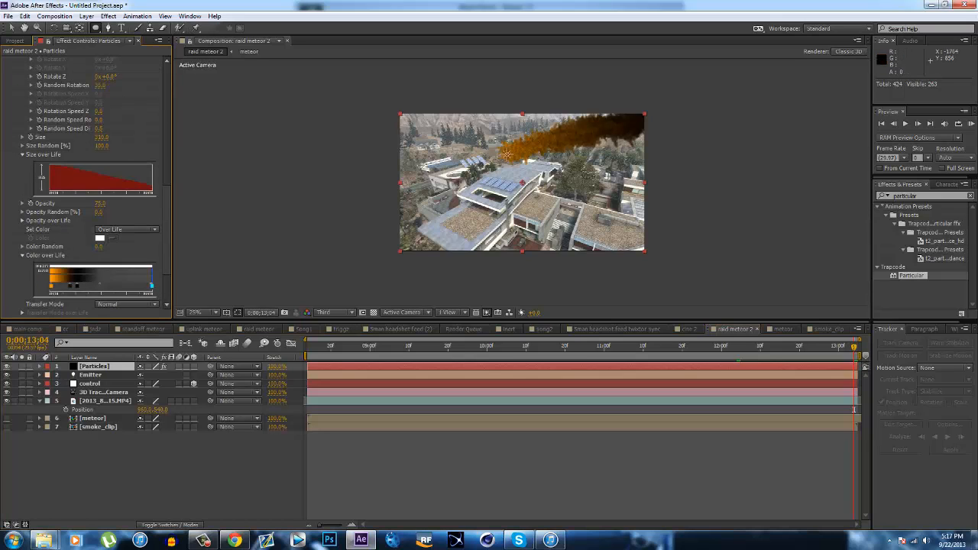
drag(69, 286, 62, 286)
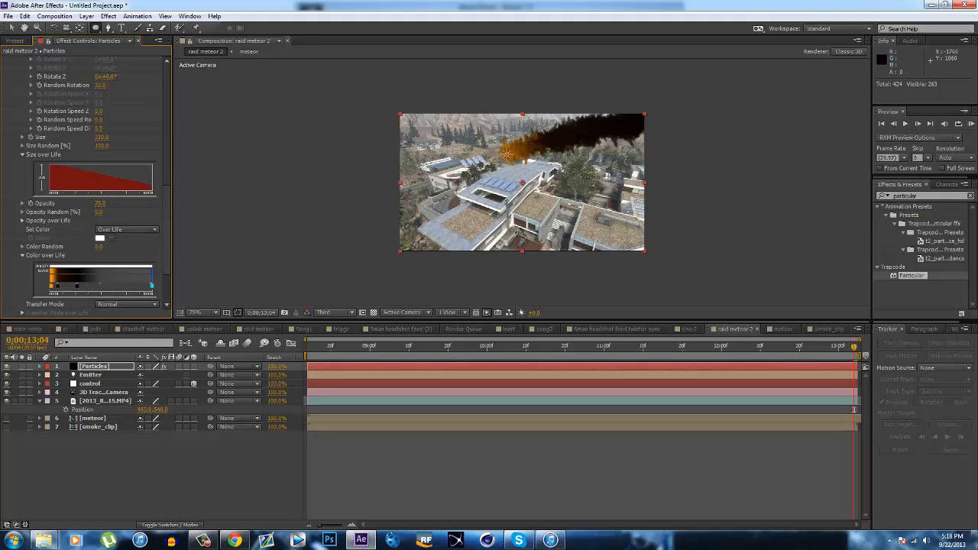
mouse_move(76, 286)
mouse_down()
mouse_move(65, 286)
mouse_move(88, 284)
mouse_up()
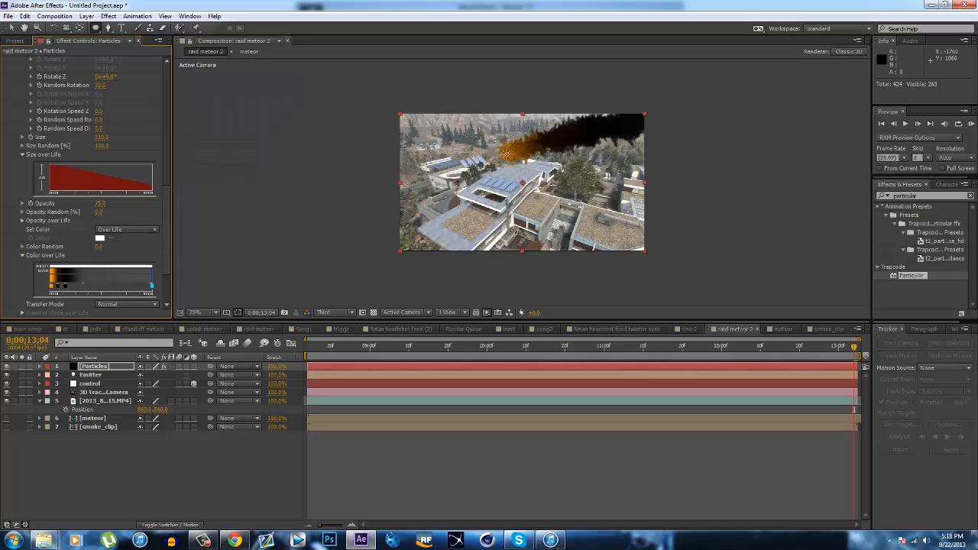
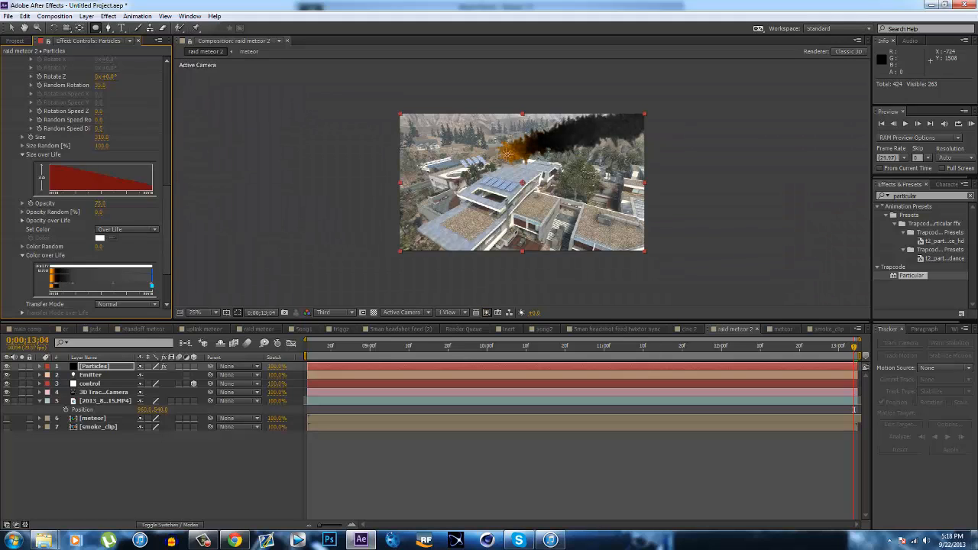
Scrub to 0;00;12;10, make the meteor layer visible and place it between the Emitter and control layers
click(468, 347)
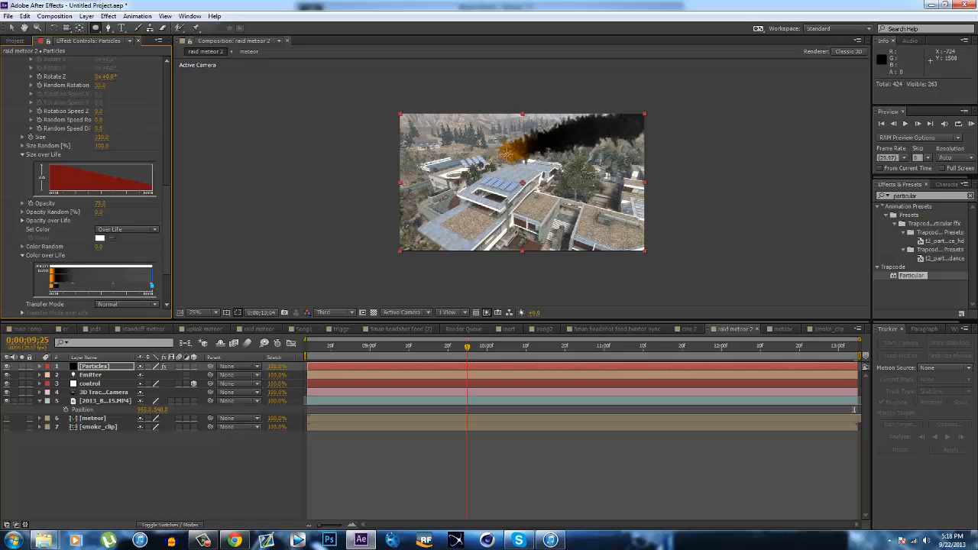
drag(468, 347, 432, 347)
drag(467, 409, 760, 409)
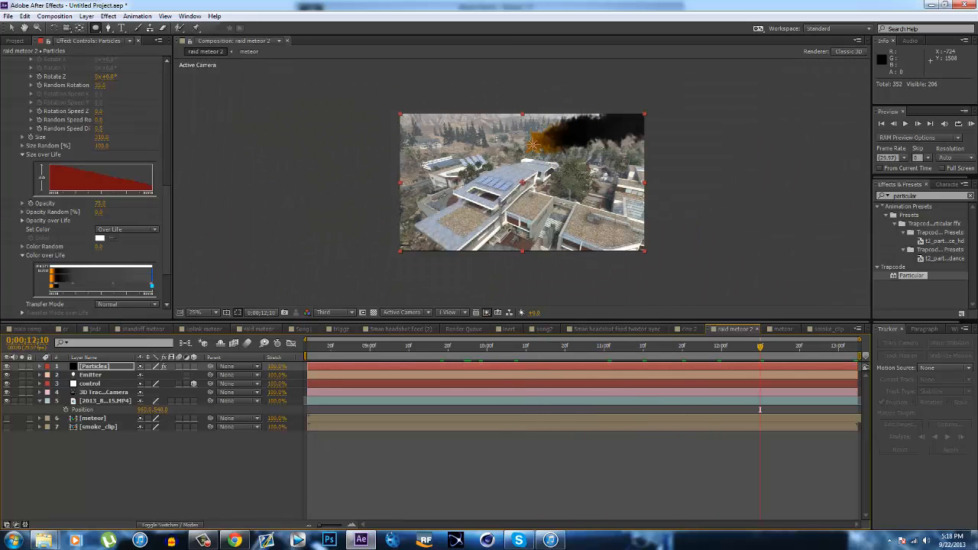
key(F2)
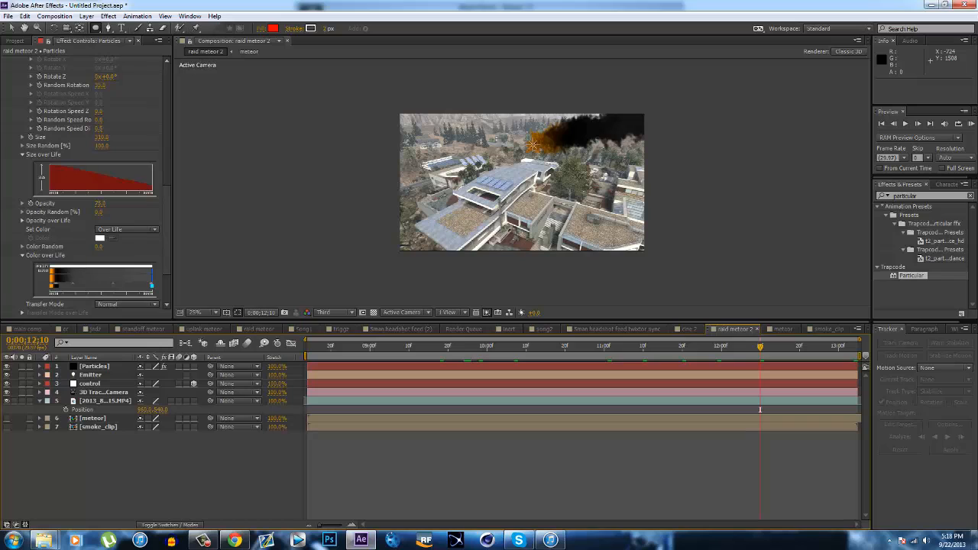
drag(92, 419, 92, 372)
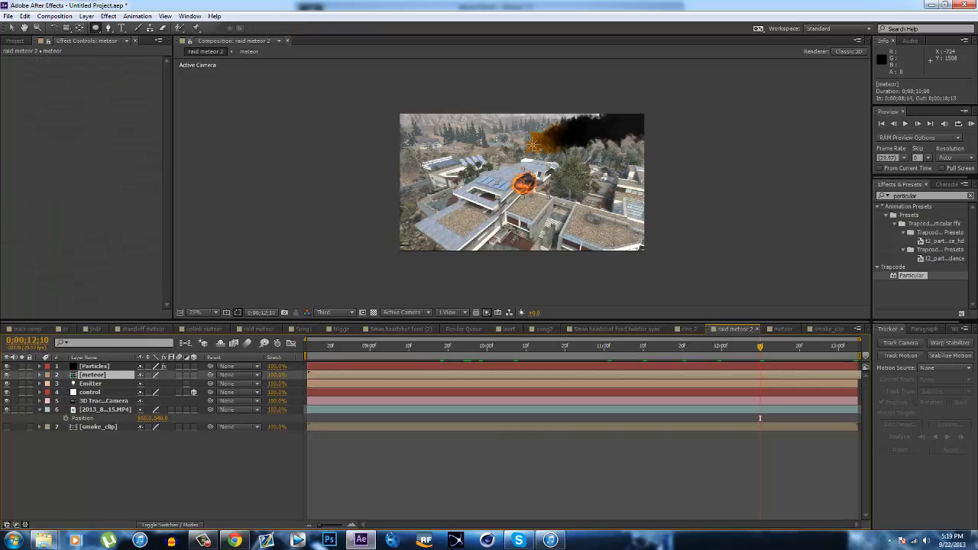
key(ctrl+[)
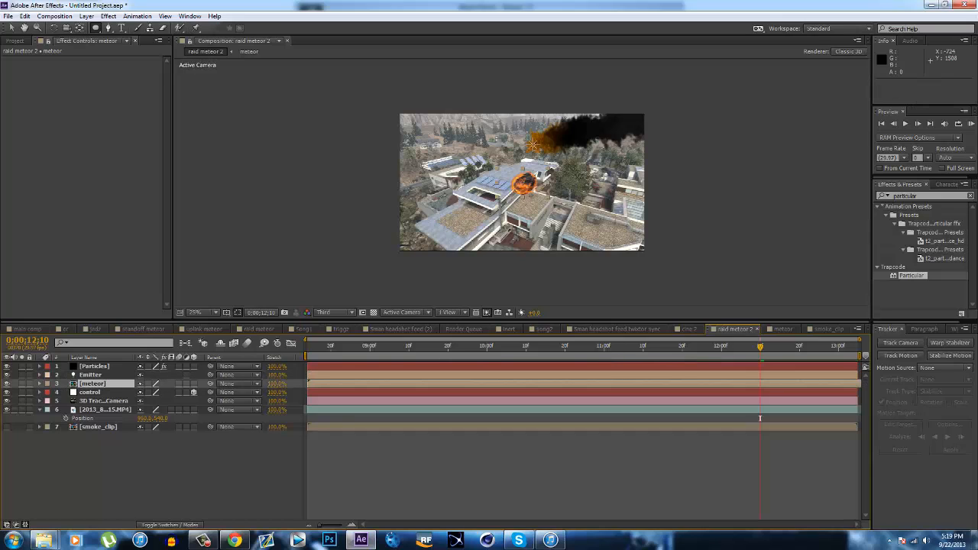
Try to link the meteor layer's Position to the control null's Position with an expression, and clear the faulty expression
key(p)
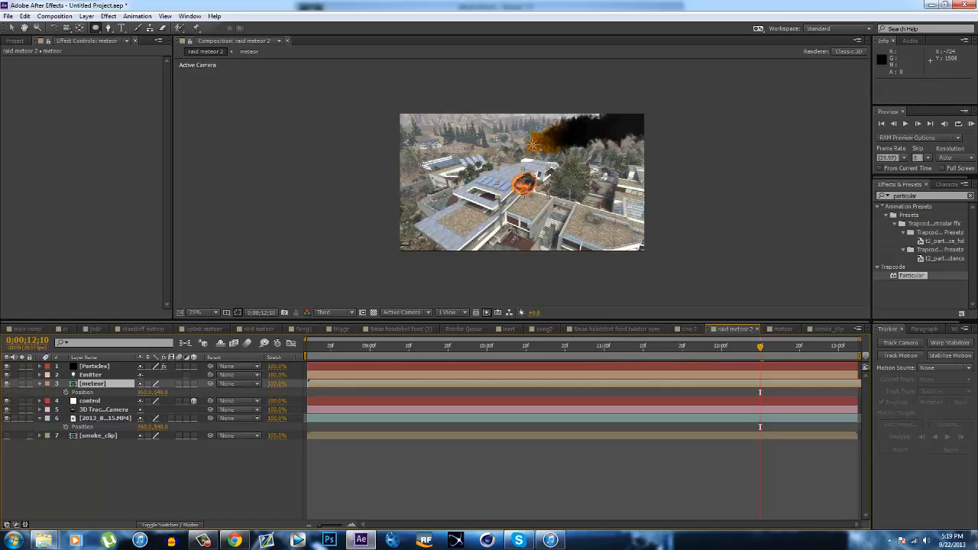
key(alt+shift+equal)
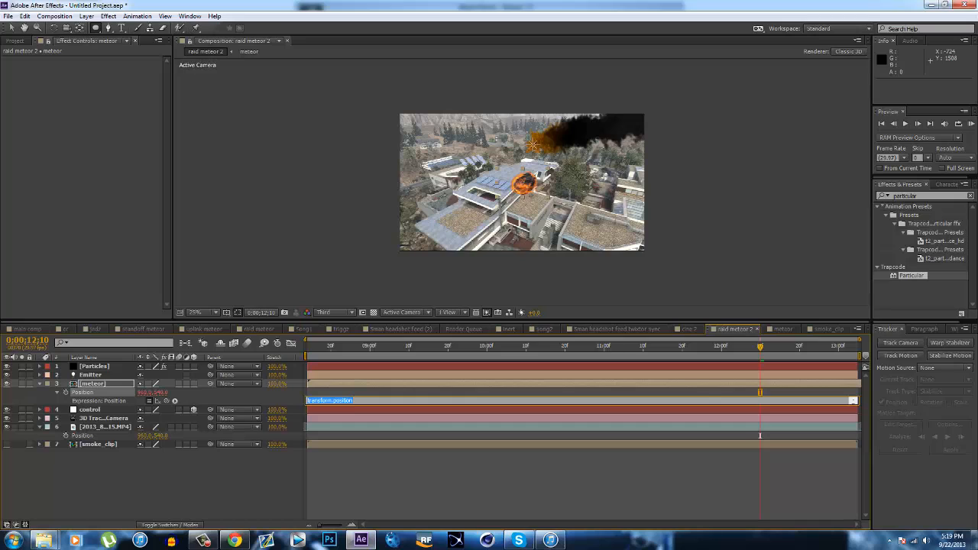
drag(167, 400, 103, 400)
click(90, 409)
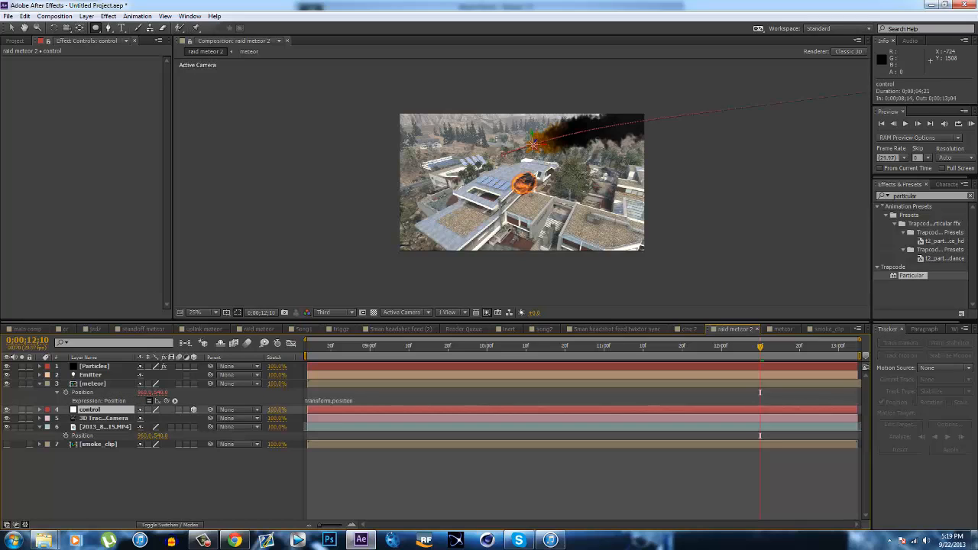
key(p)
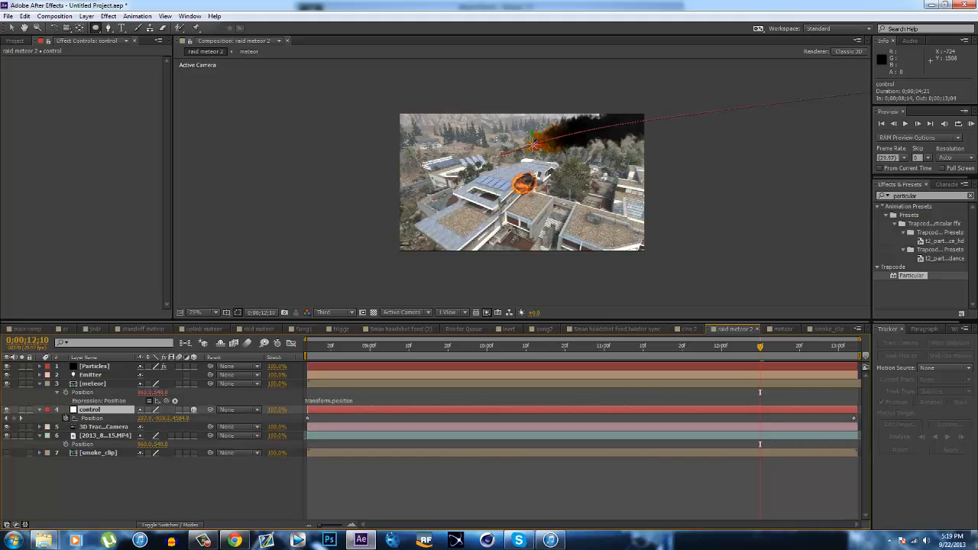
drag(174, 401, 92, 418)
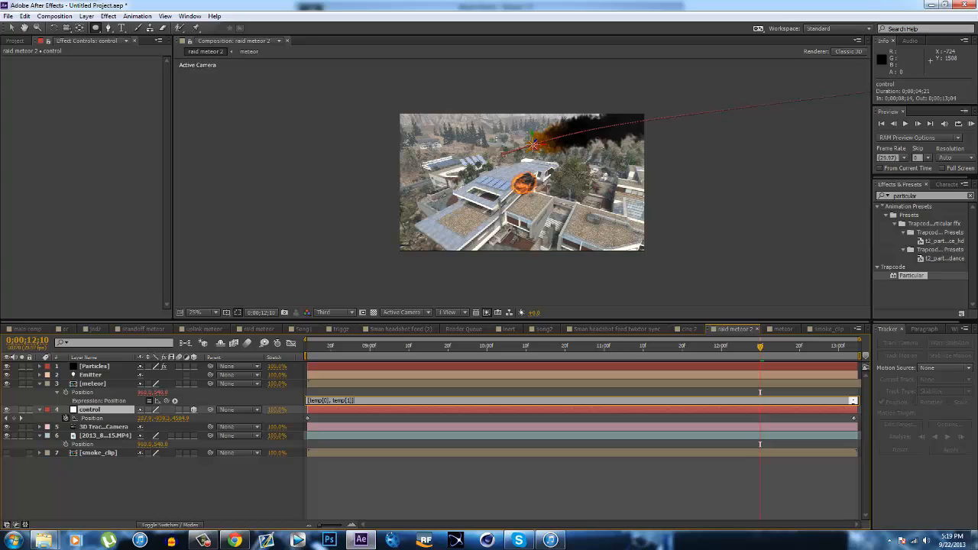
drag(174, 400, 93, 418)
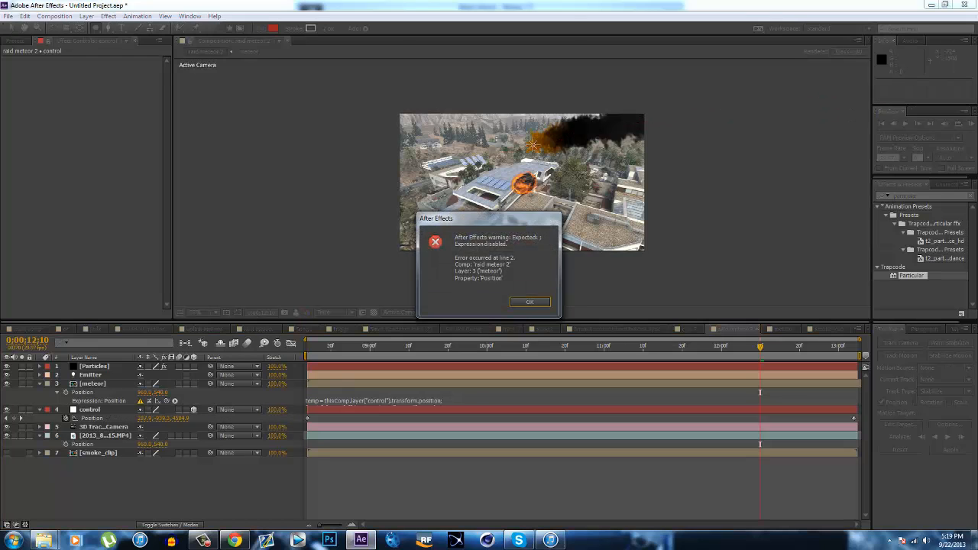
key(Return)
click(383, 401)
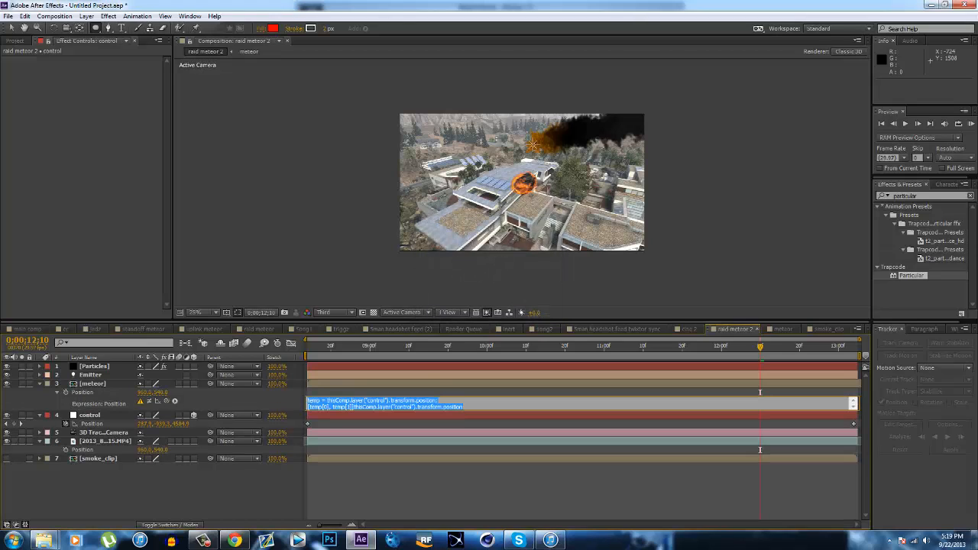
key(BackSpace)
key(Return)
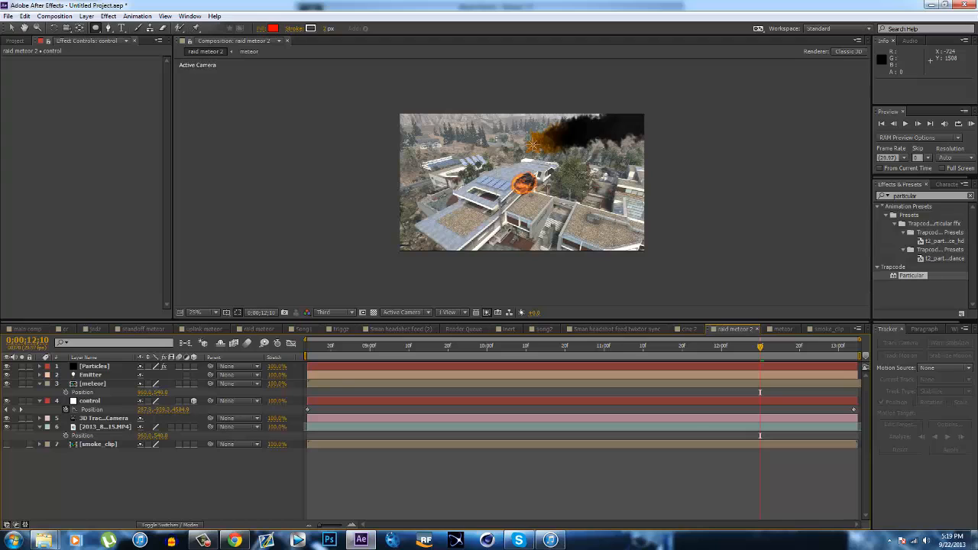
Try the expression temp = thisComp.layer("control").transform.position; [temp[0], temp[1]] on the meteor's Position, check it at 0;00;09;16 and undo it
alt+click(66, 392)
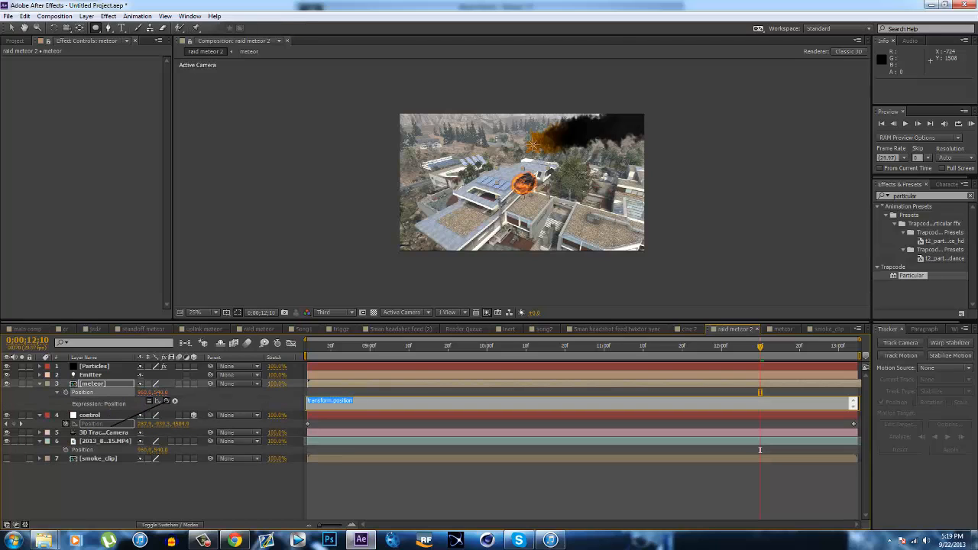
text(temp = thisComp.layer("control").transform.position; [temp[0], temp[1]])
drag(760, 449, 432, 436)
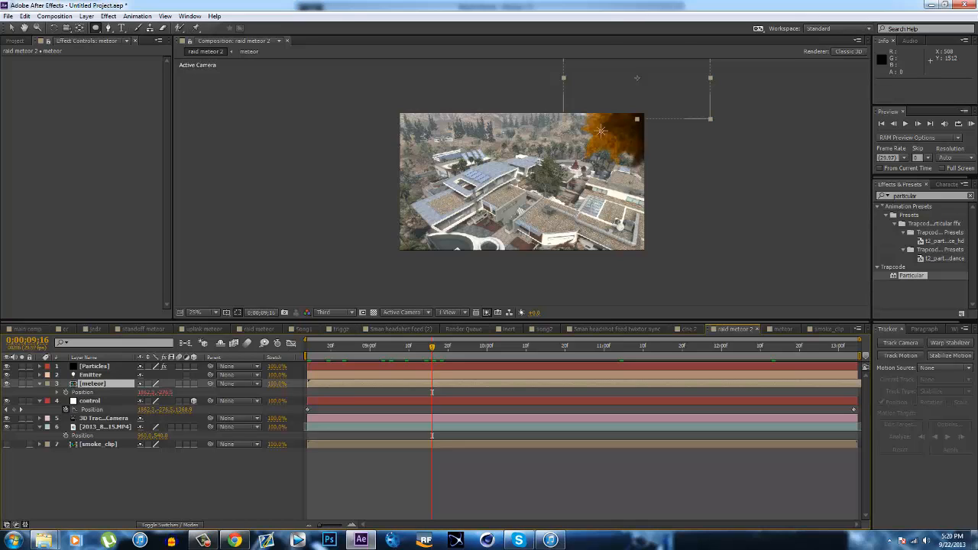
key(ctrl+z)
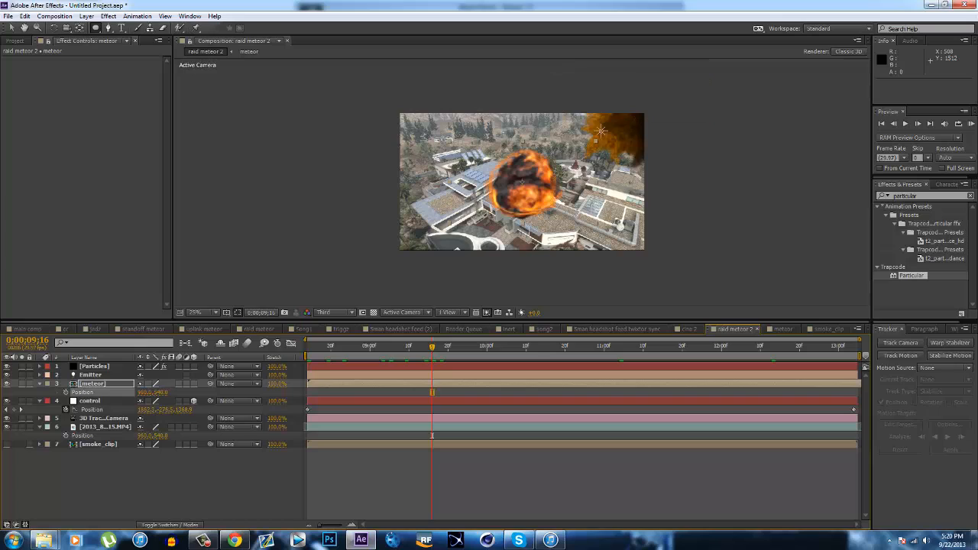
Turn the meteor layer into a 3D layer
key(Return)
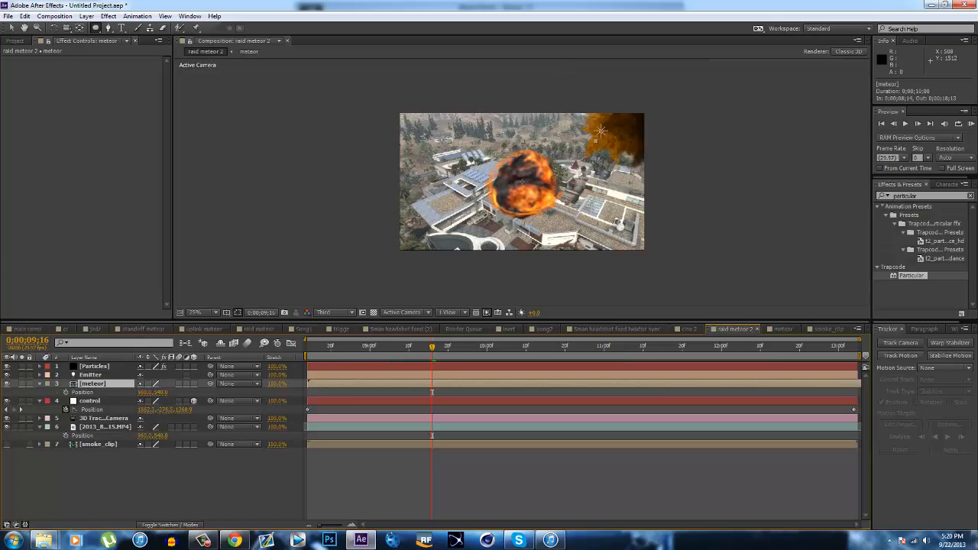
click(193, 384)
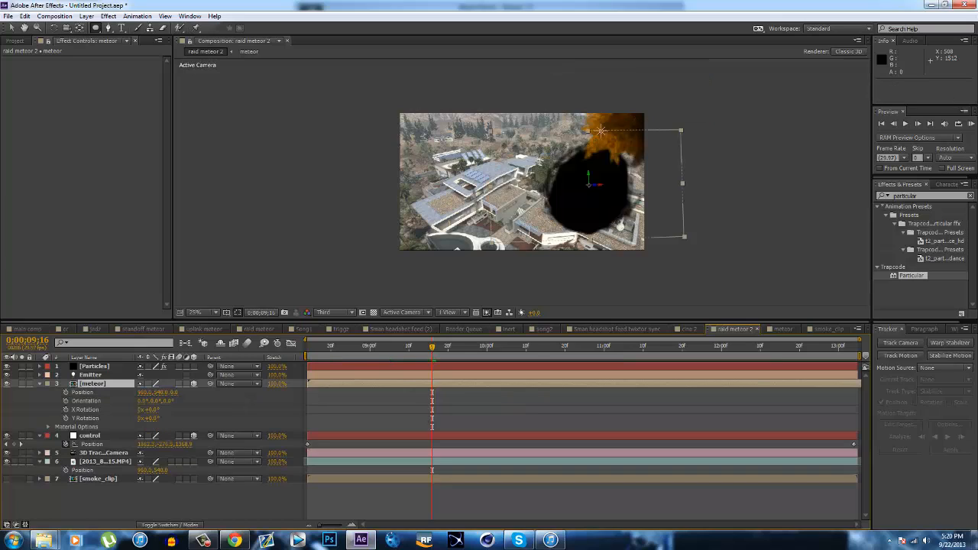
click(90, 375)
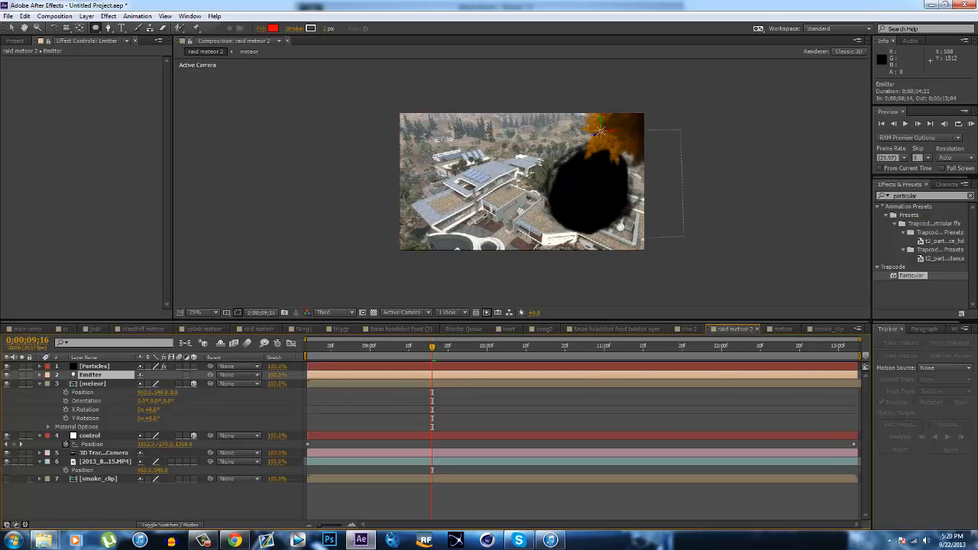
click(92, 383)
click(90, 376)
Turn off Accepts Lights in the control null's Material Options
click(40, 436)
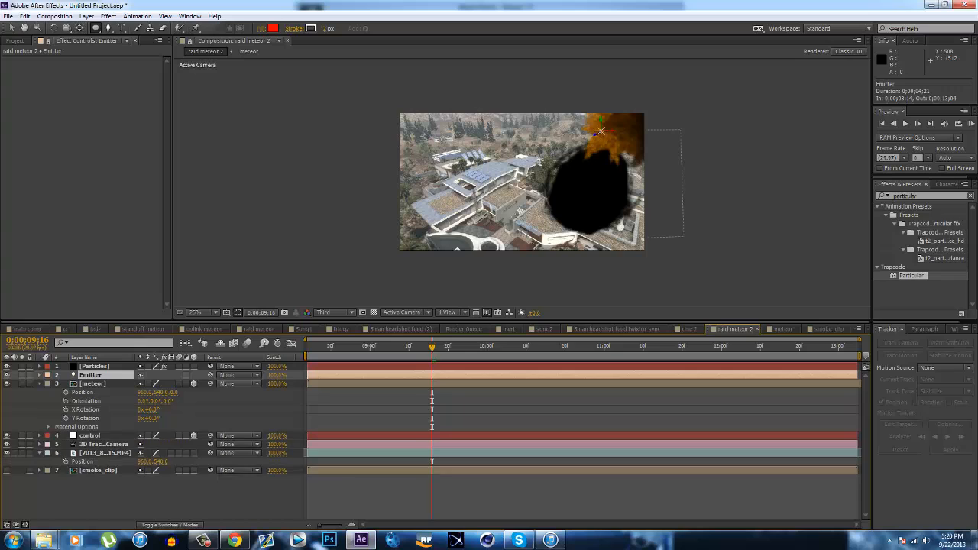
click(40, 436)
click(48, 438)
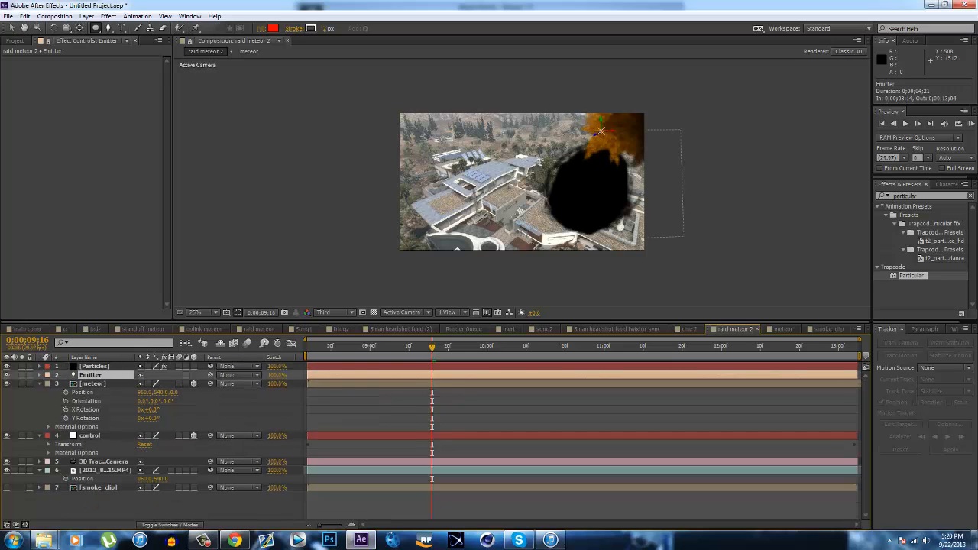
click(48, 453)
scroll(152, 444, down, 1)
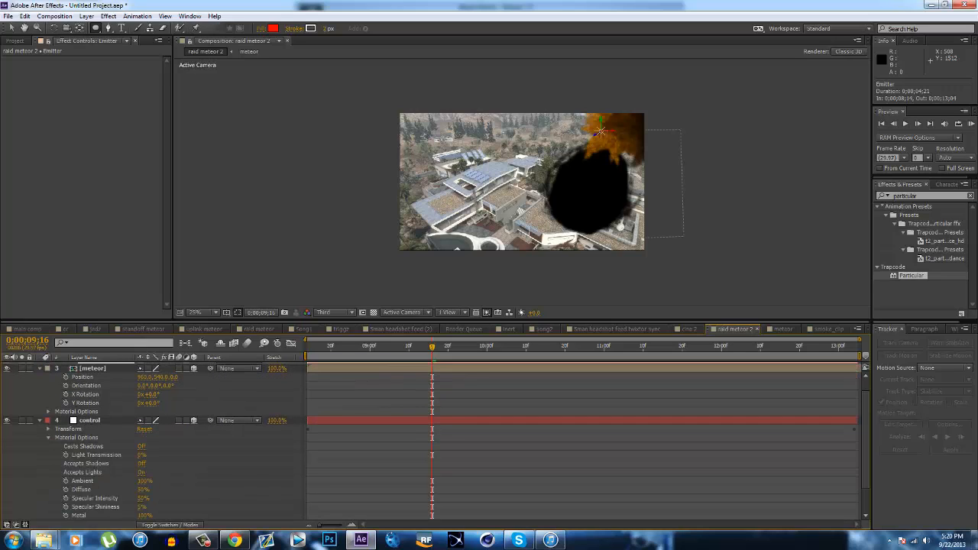
click(141, 472)
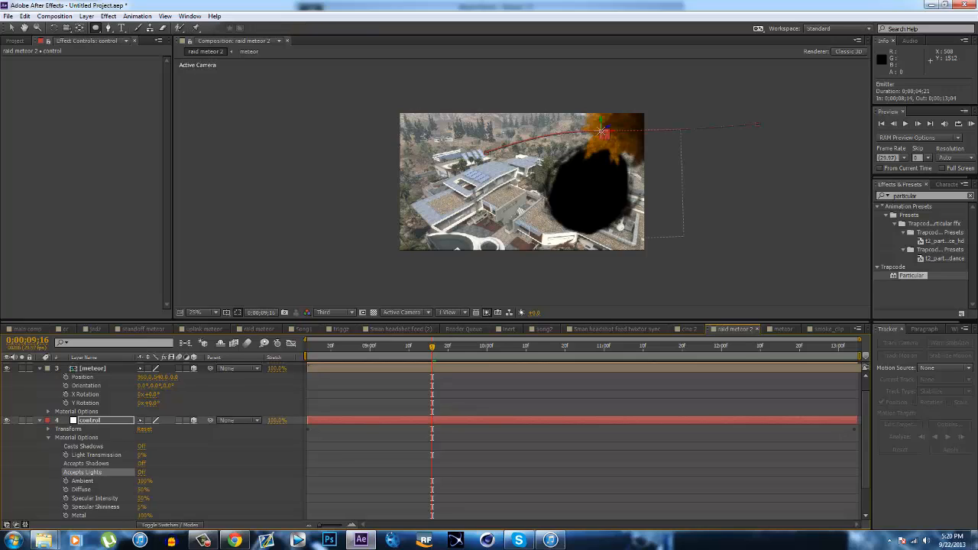
click(200, 474)
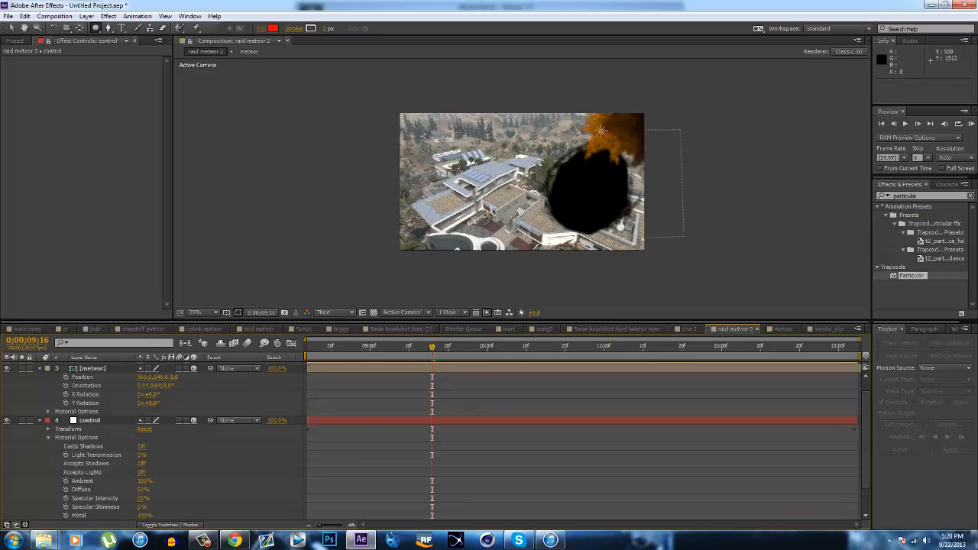
Turn off Accepts Shadows and Accepts Lights in the meteor layer's Material Options and collapse its properties
scroll(153, 444, down, 2)
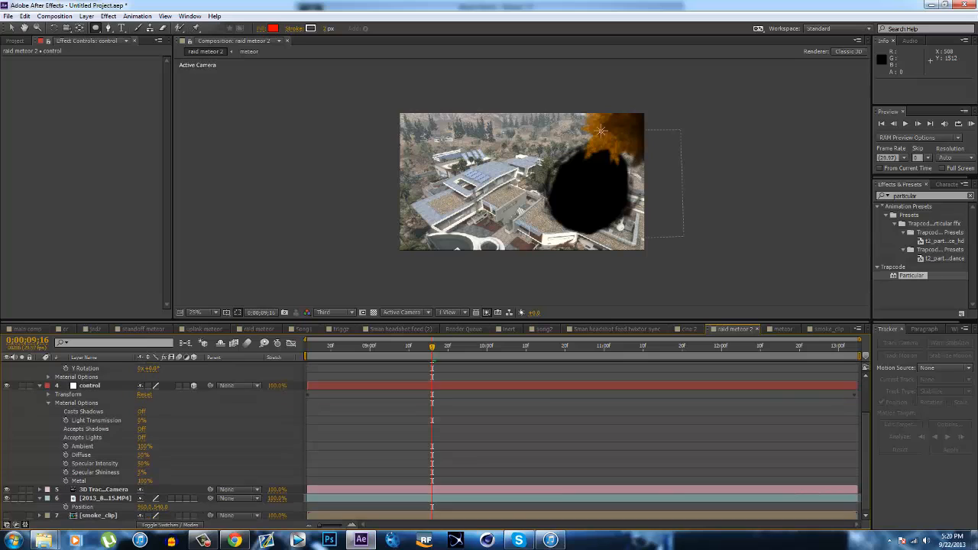
scroll(153, 444, up, 2)
click(93, 383)
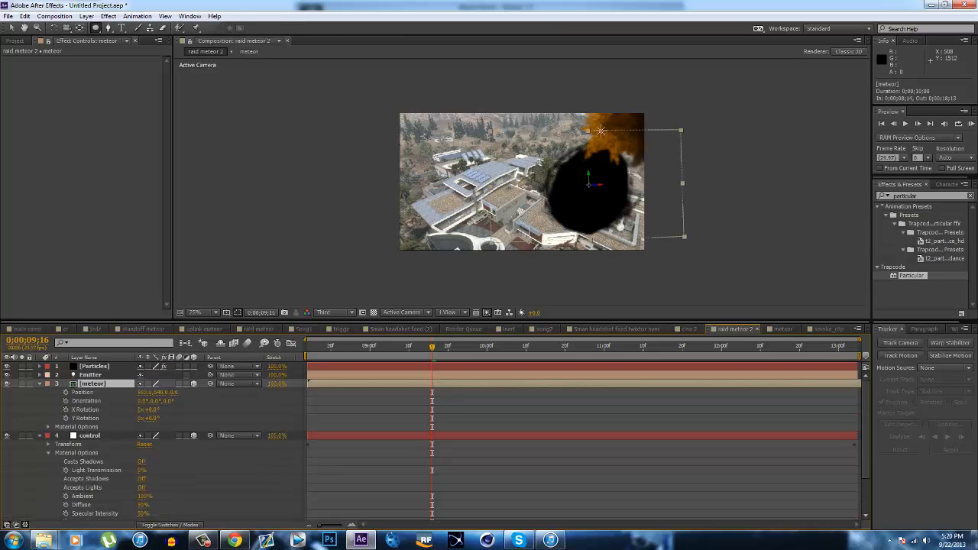
double_click(40, 384)
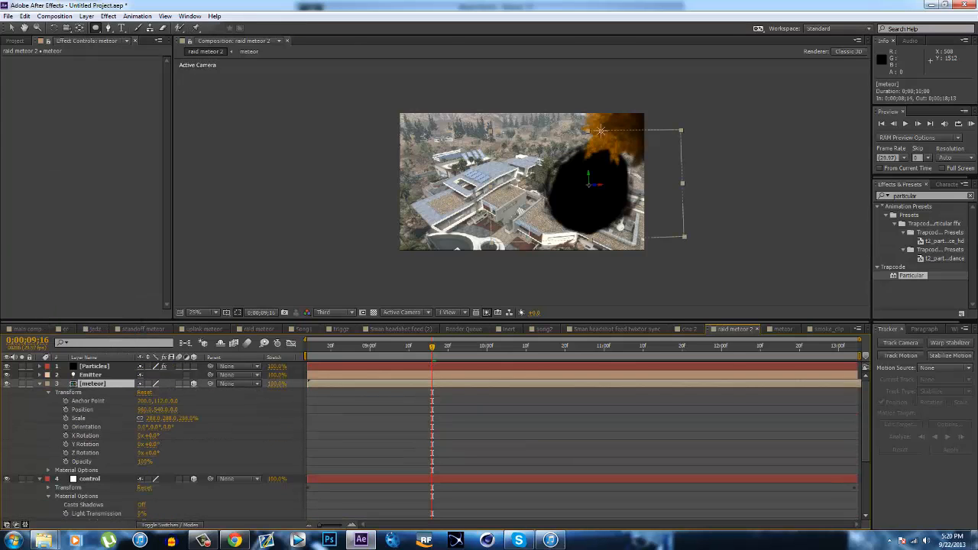
key(ctrl+shift+a)
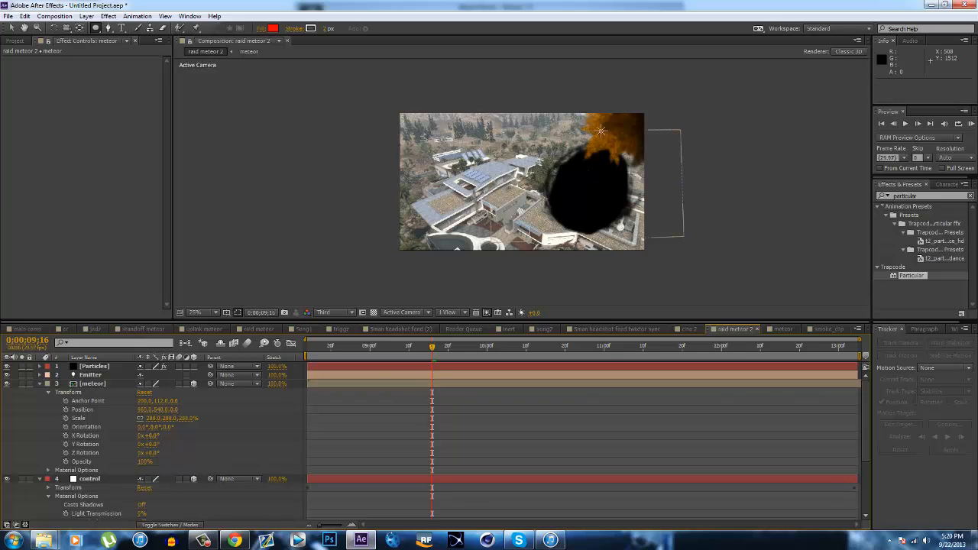
click(48, 470)
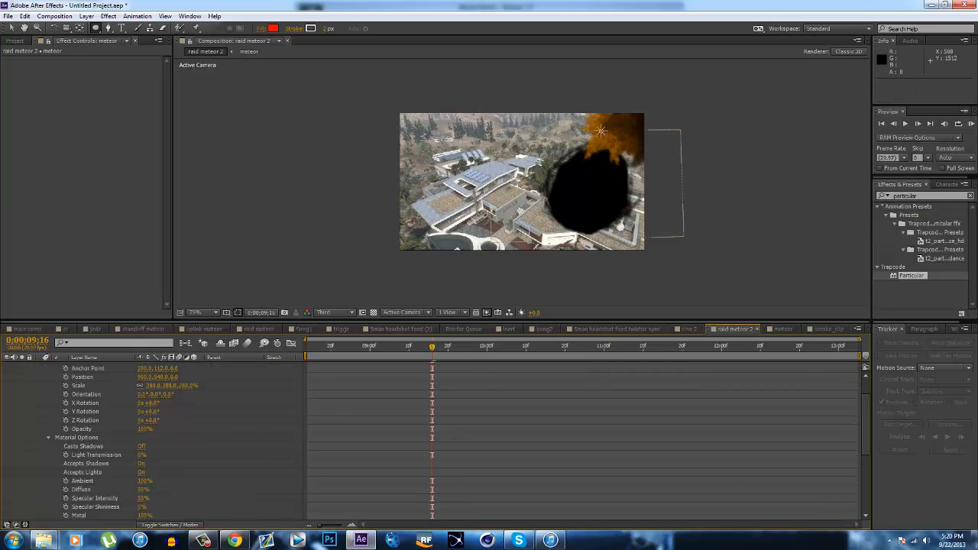
click(140, 463)
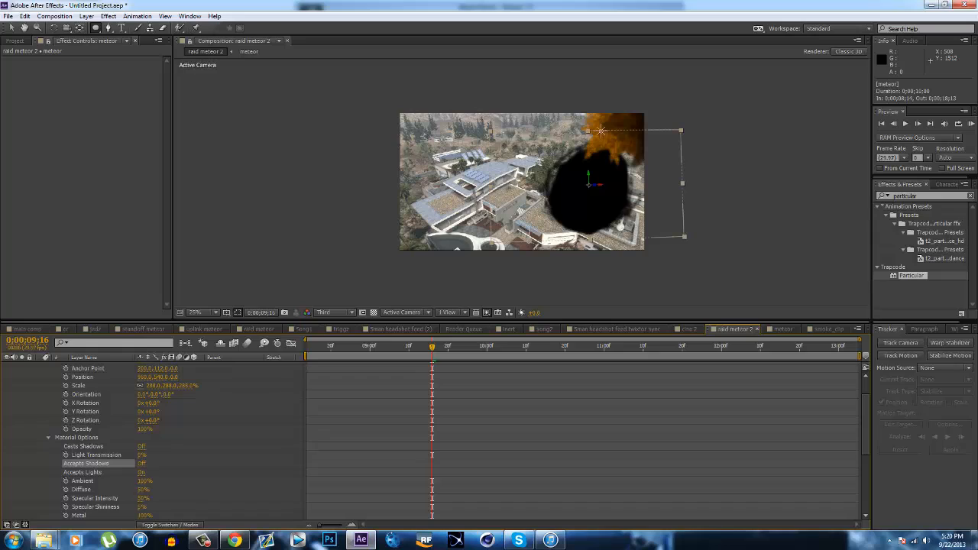
click(140, 472)
click(140, 473)
click(140, 473)
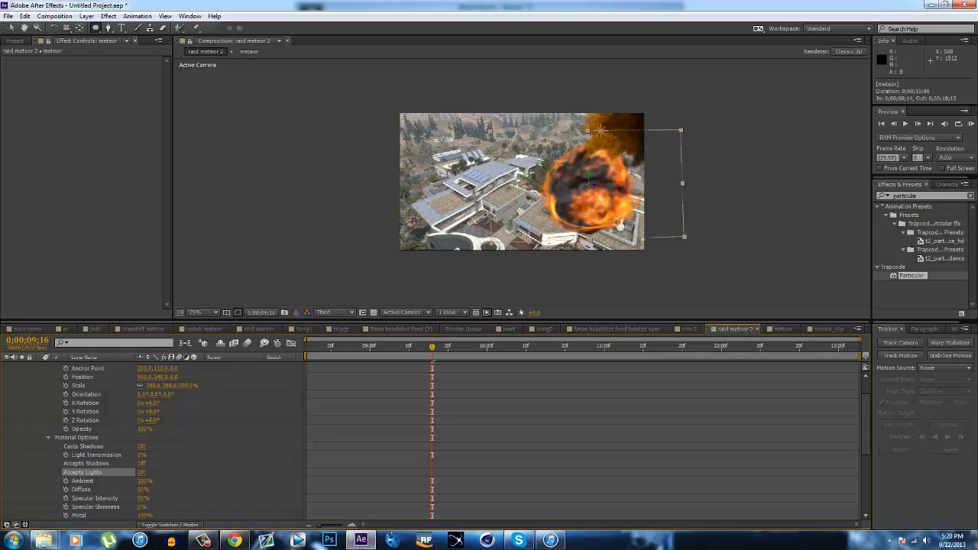
click(48, 438)
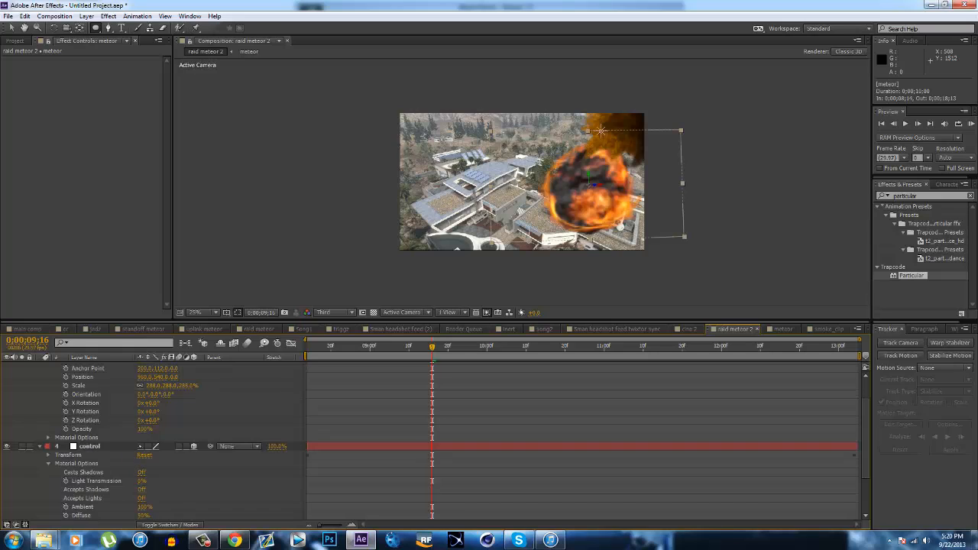
scroll(48, 438, up, 2)
click(39, 384)
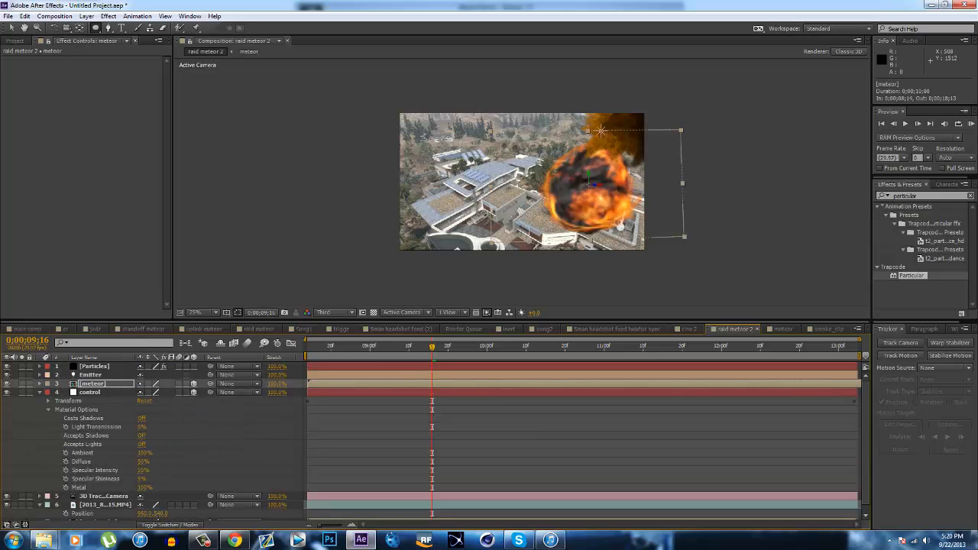
Link the 3D meteor's Position to the control null's Position with the expression thisComp.layer("control").transform.position
key(p)
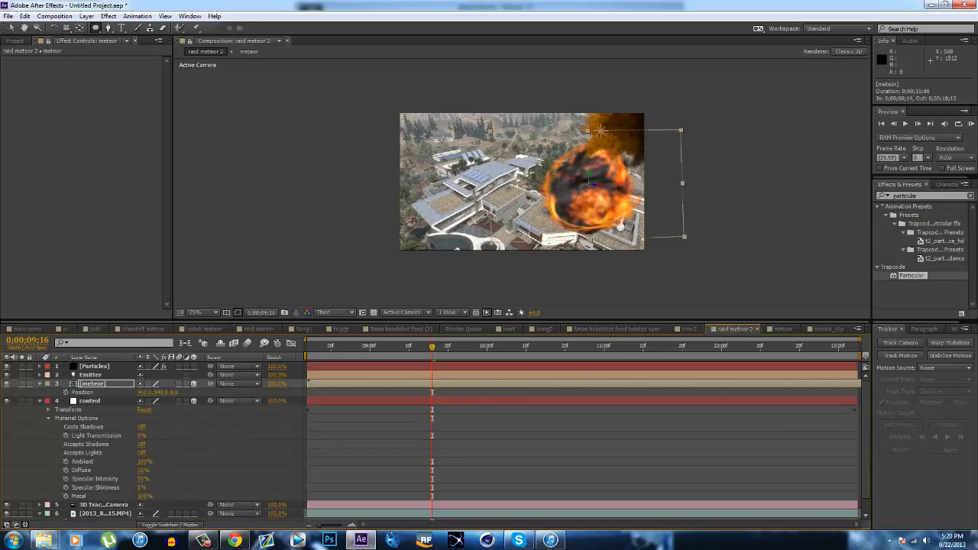
alt+click(66, 392)
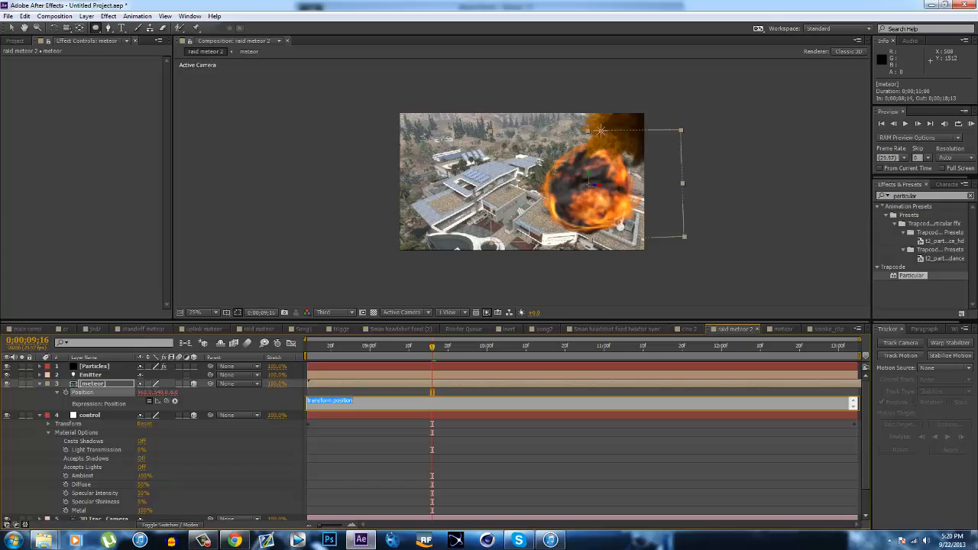
click(90, 415)
key(p)
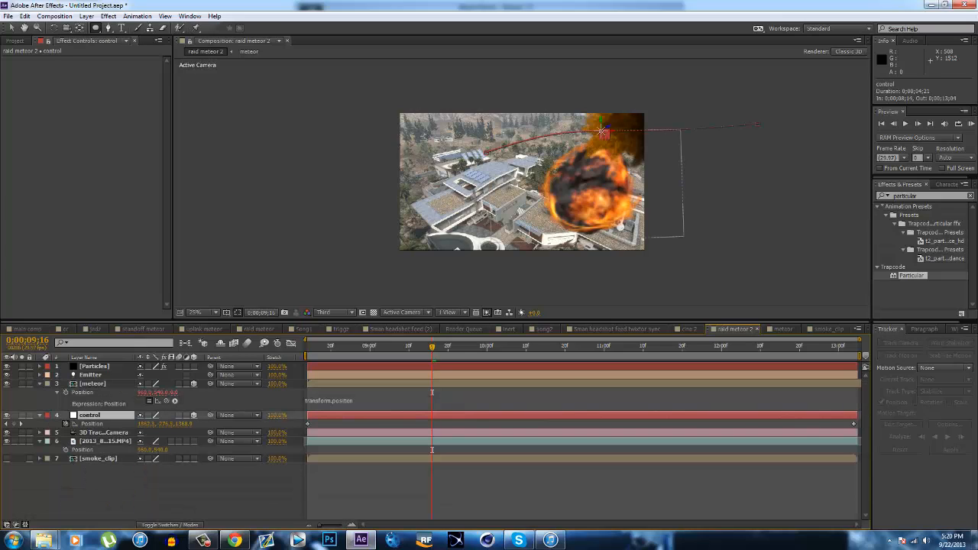
drag(166, 400, 90, 424)
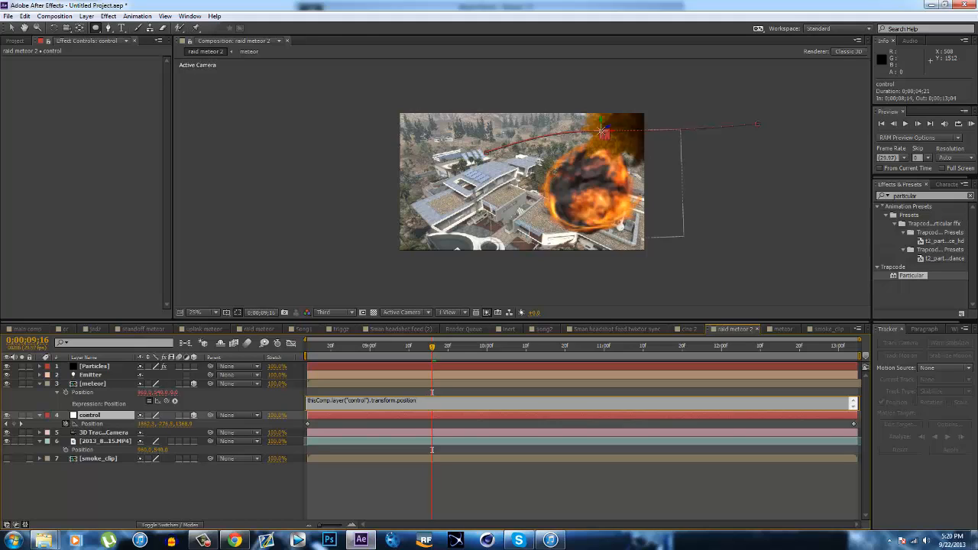
click(602, 131)
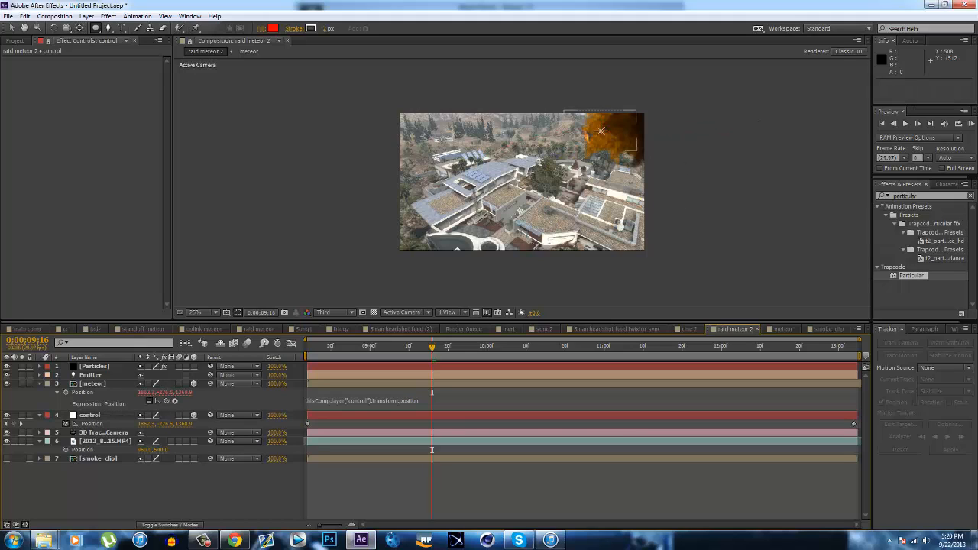
Place the meteor layer above the Particles layer and scrub to 0;00;11;11 to check its motion
drag(93, 384, 93, 367)
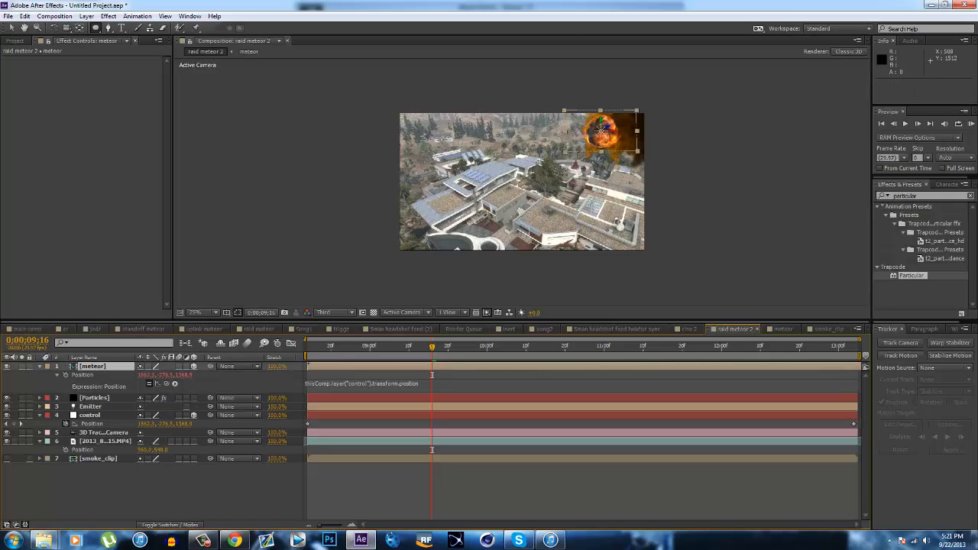
drag(432, 348, 646, 347)
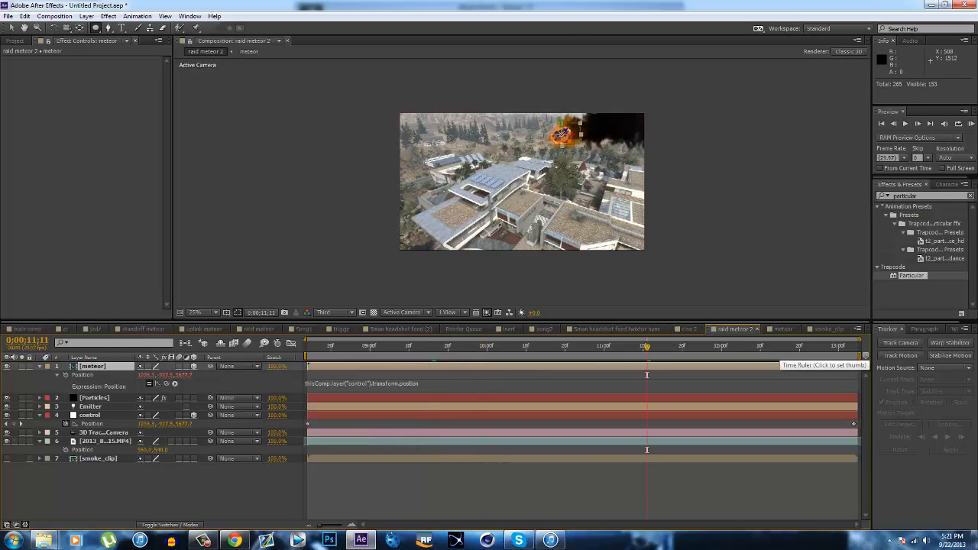
Move the current time to 0;00;12;29, collapse the meteor layer's Position property and deselect all layers with the Selection tool
click(839, 348)
click(835, 348)
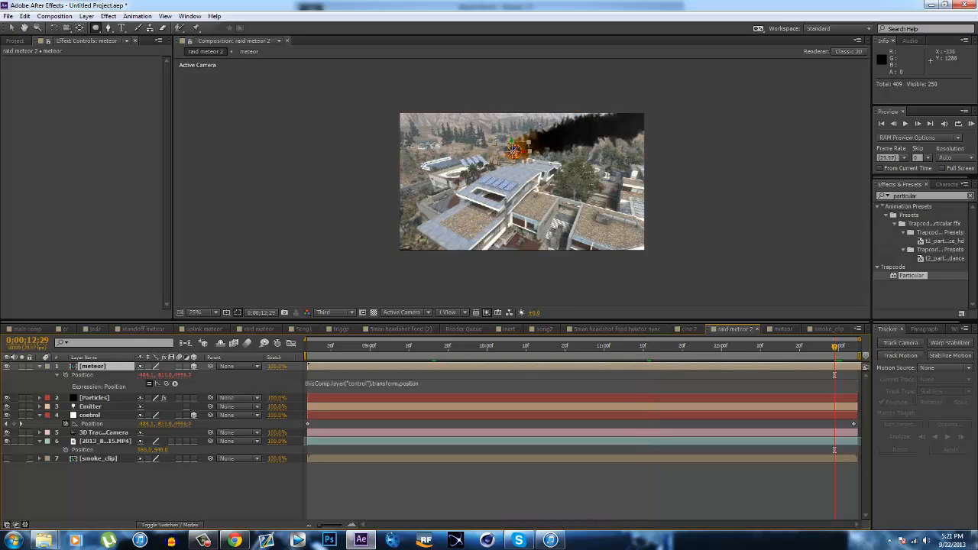
click(357, 277)
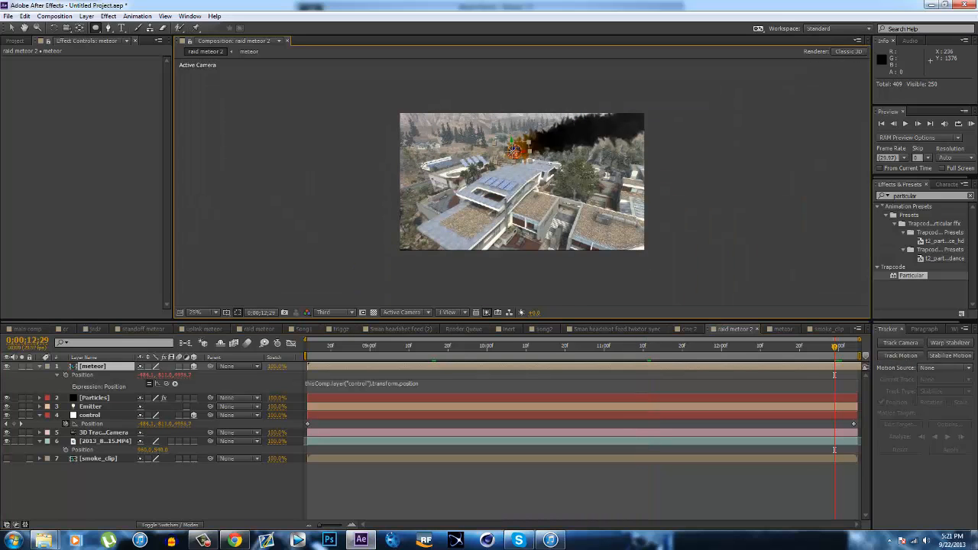
key(p)
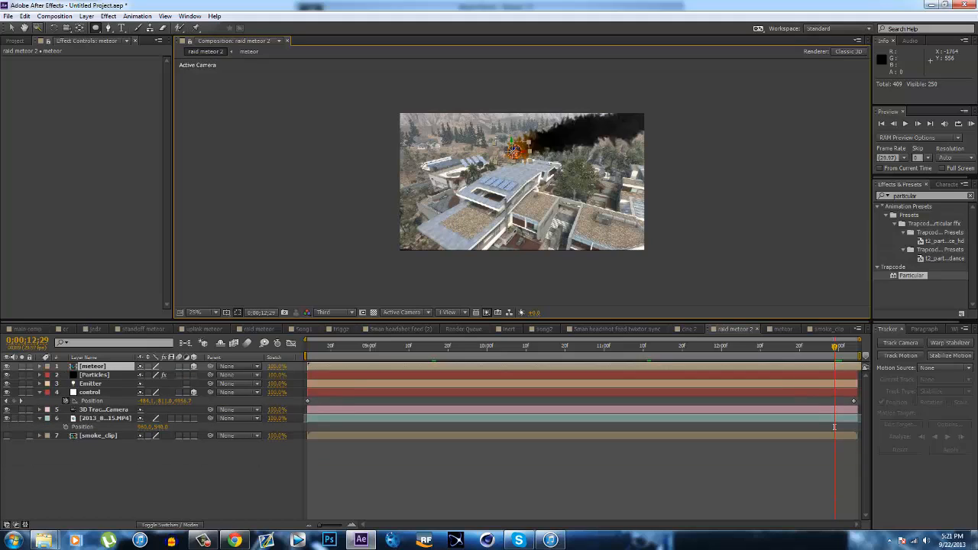
click(12, 28)
click(336, 153)
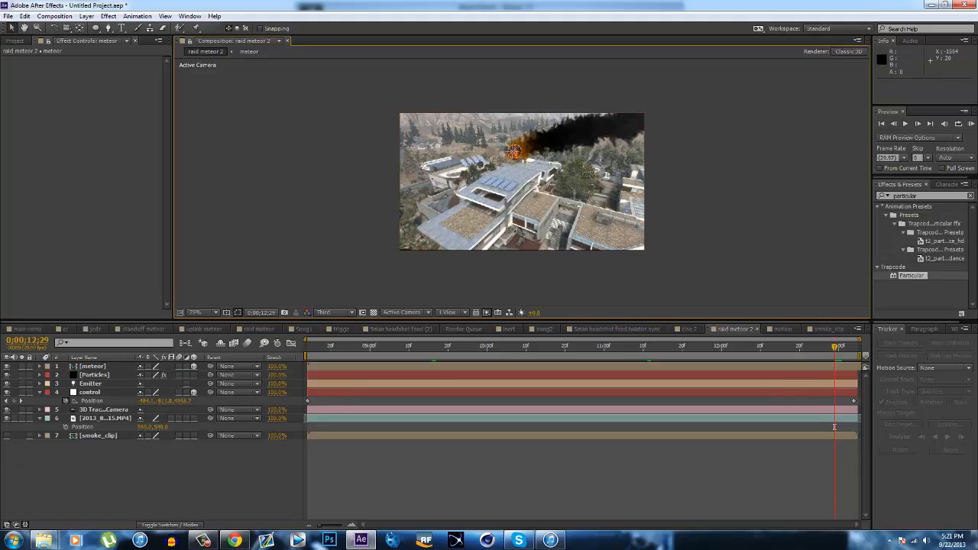
Examine the meteor and its smoke trail up close in the composition view
right_click(450, 243)
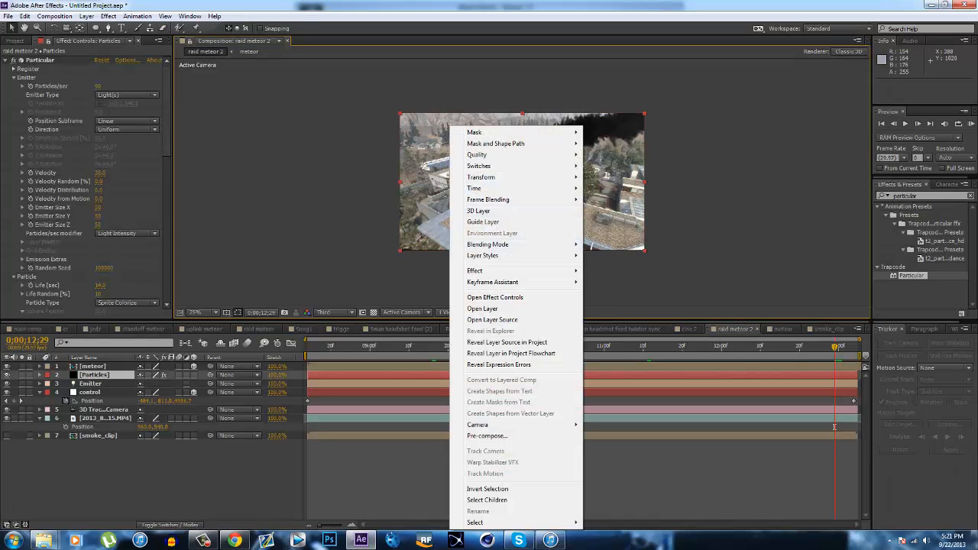
click(337, 182)
scroll(337, 182, up, 3)
scroll(336, 182, down, 1)
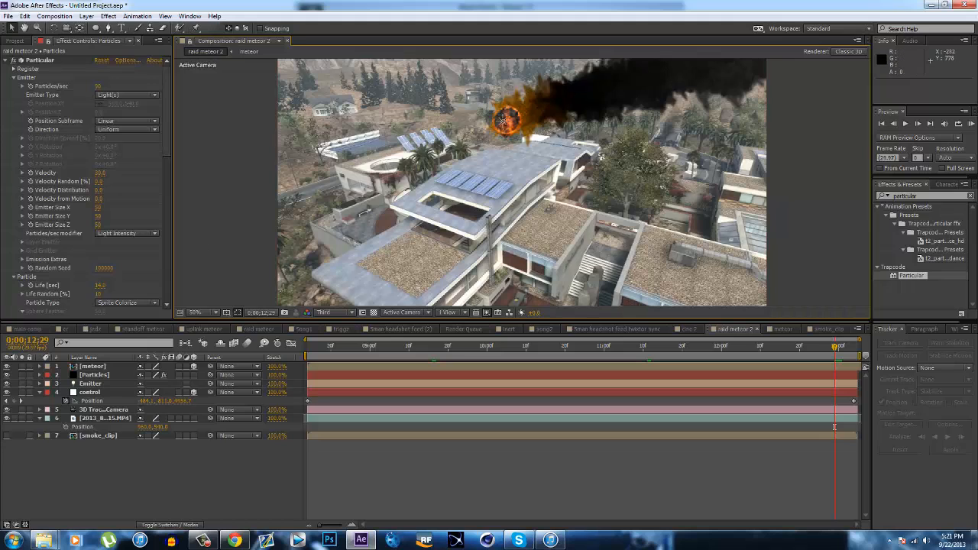
key(comma)
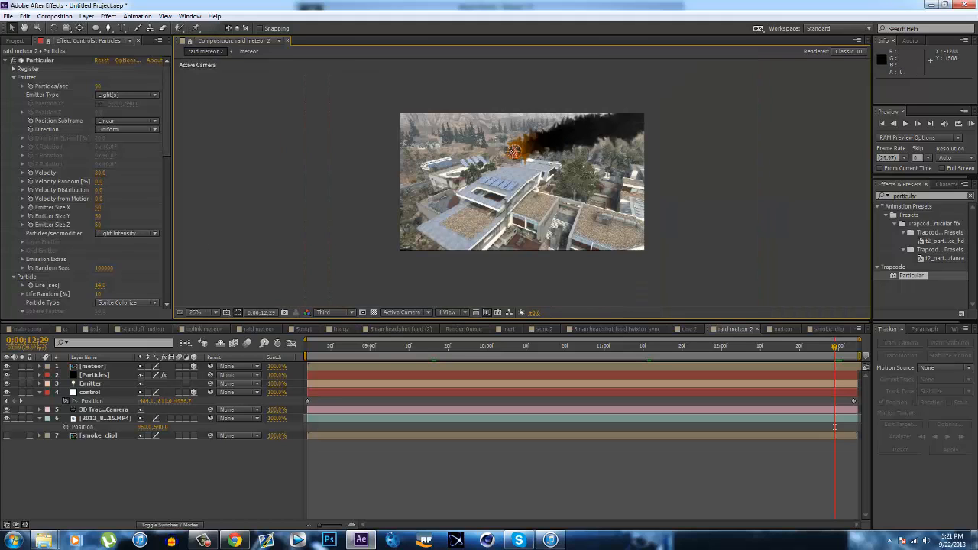
Add an adjustment layer above the meteor layer and apply the Optical Flares effect to it
key(ctrl+alt+y)
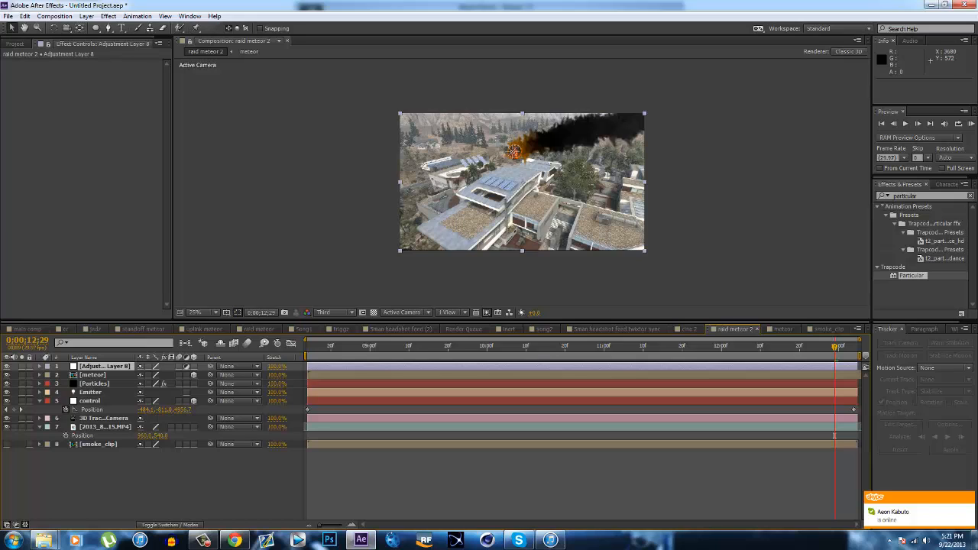
click(924, 196)
key(ctrl+f)
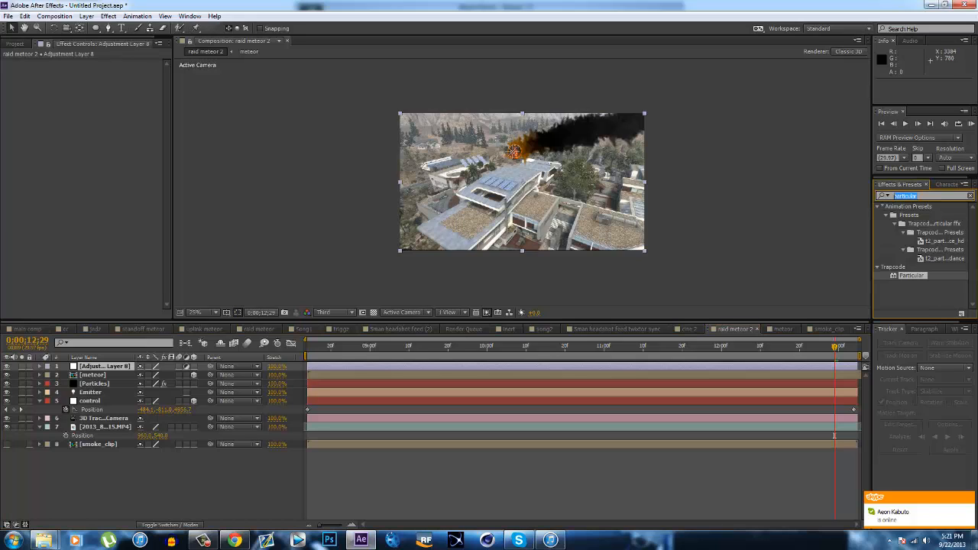
text(optical)
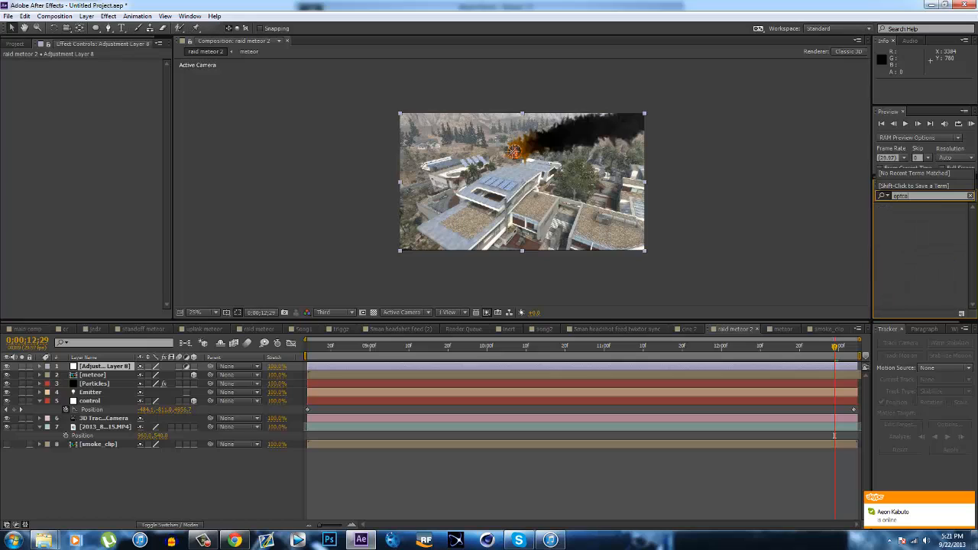
text( fla)
key(BackSpace)
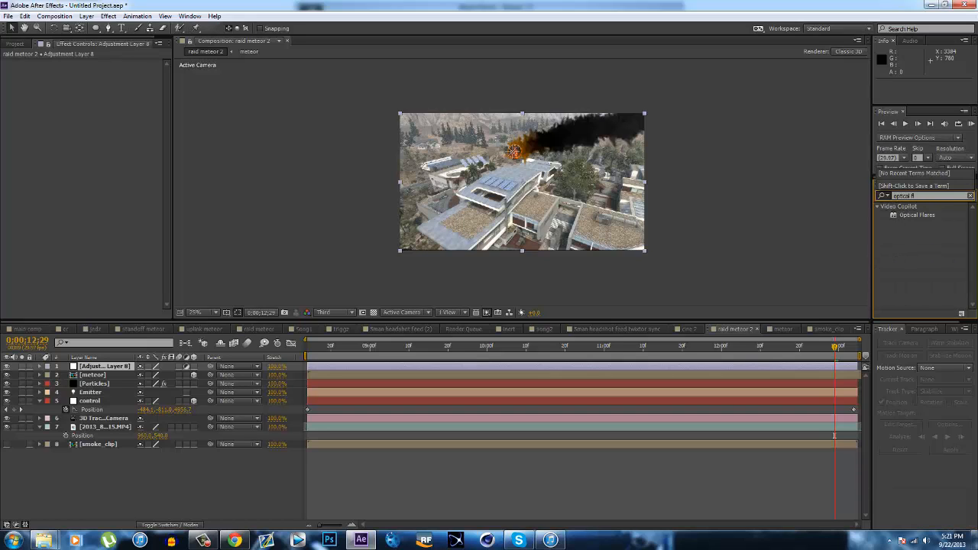
double_click(918, 215)
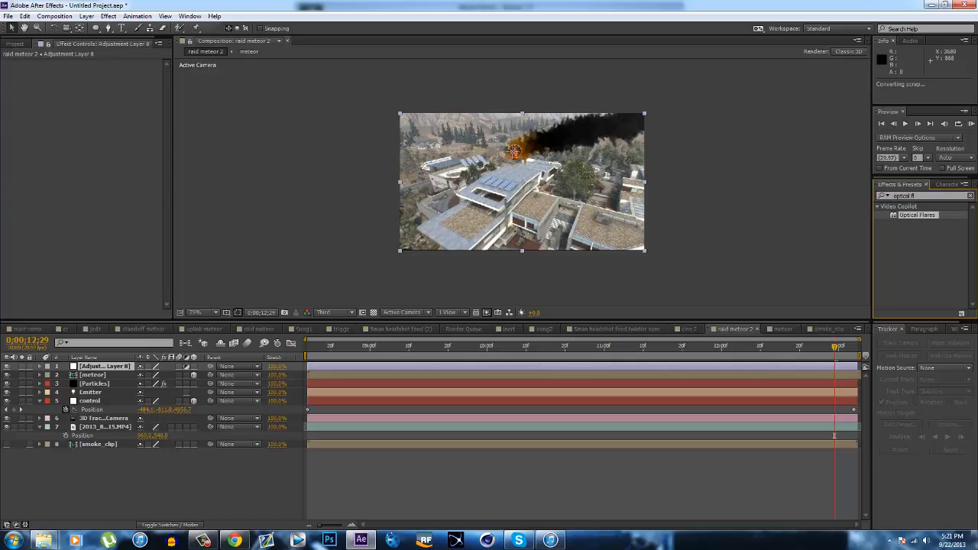
click(127, 210)
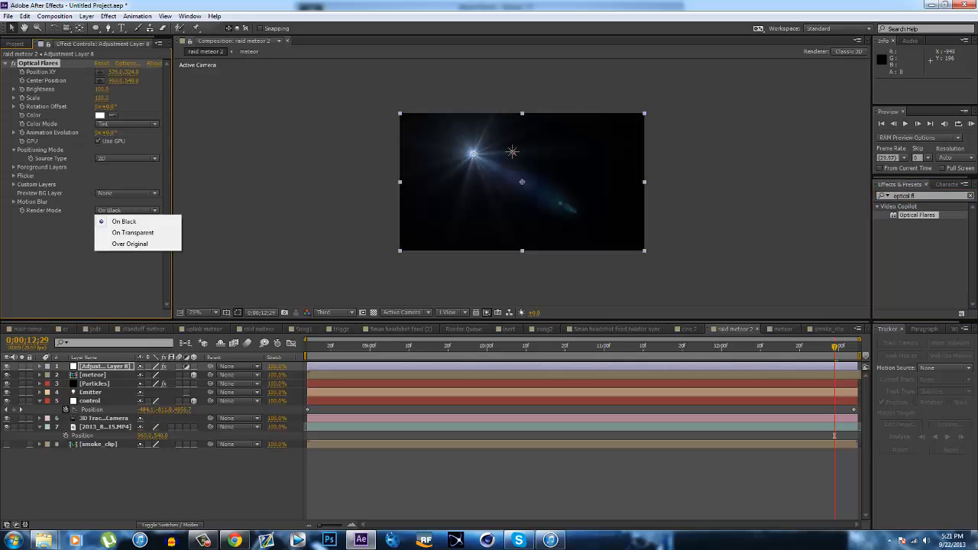
click(122, 233)
click(127, 210)
click(124, 221)
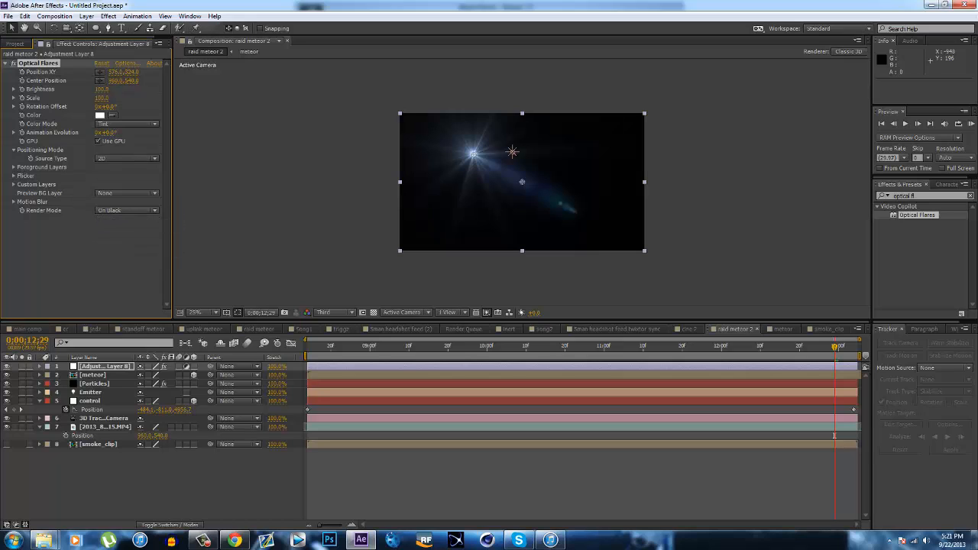
Set the adjustment layer's blending mode to Add so the flare overlays the footage
click(170, 525)
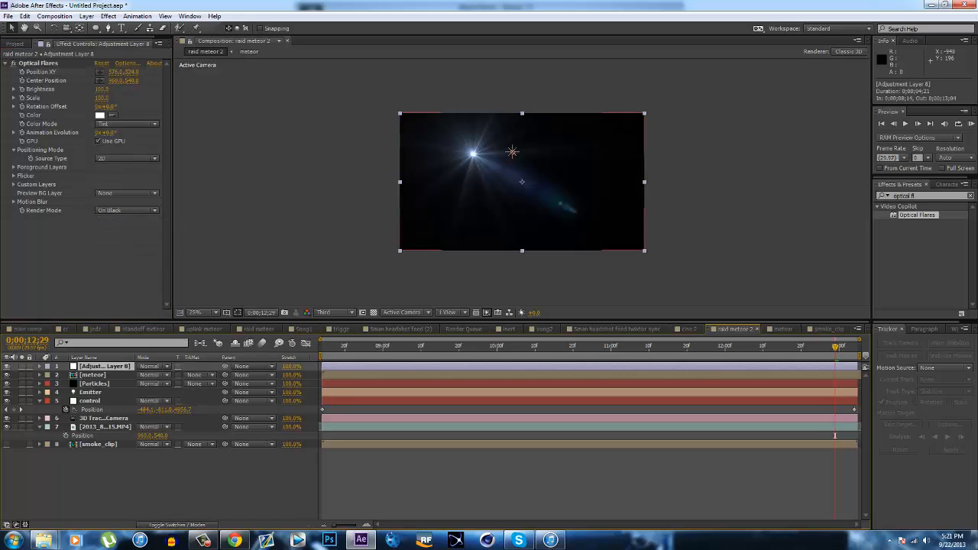
click(149, 366)
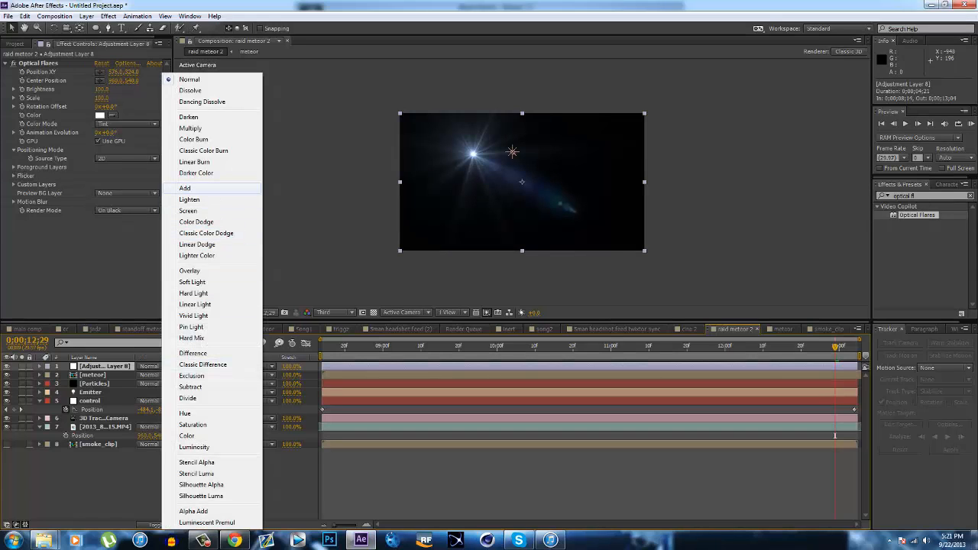
click(185, 188)
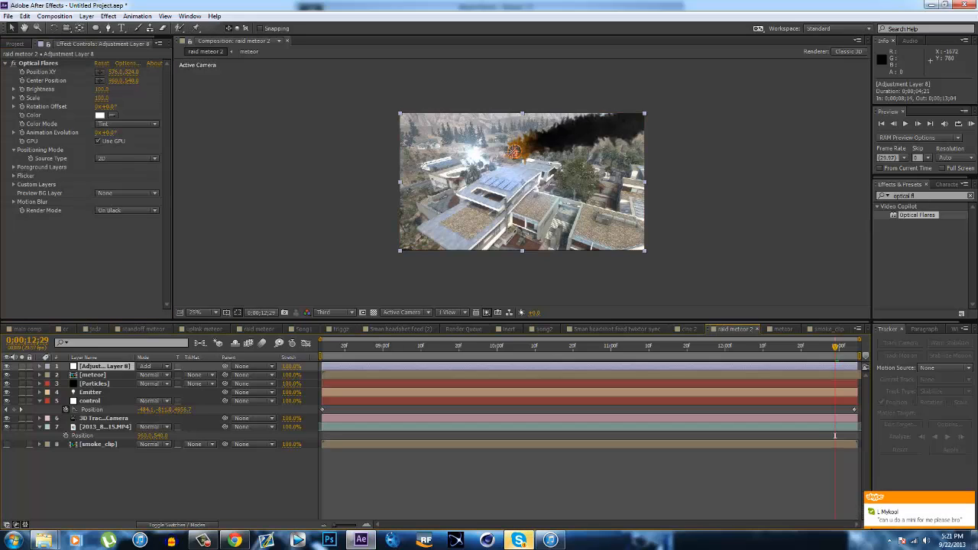
Set the Optical Flares Source Type to Track Lights and collapse the adjustment layer's properties
key(p)
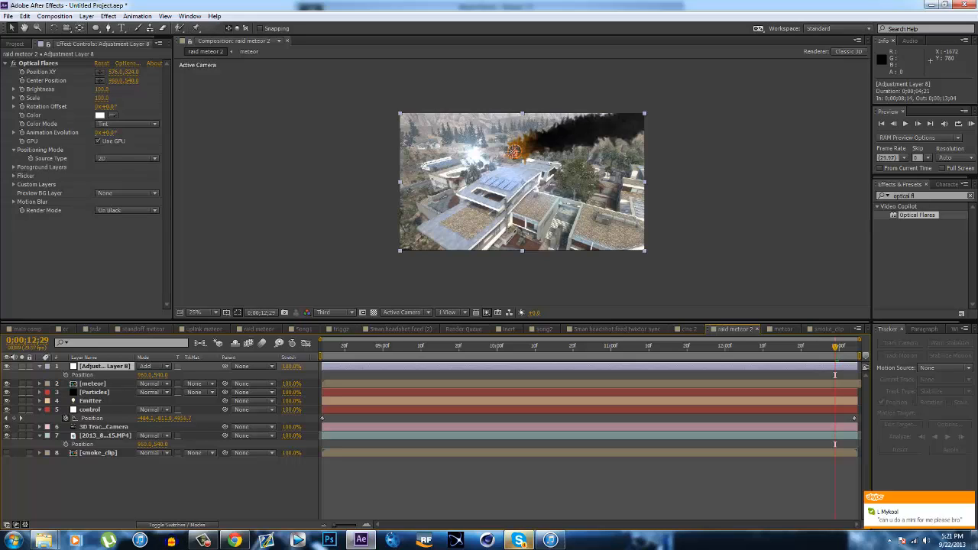
click(127, 158)
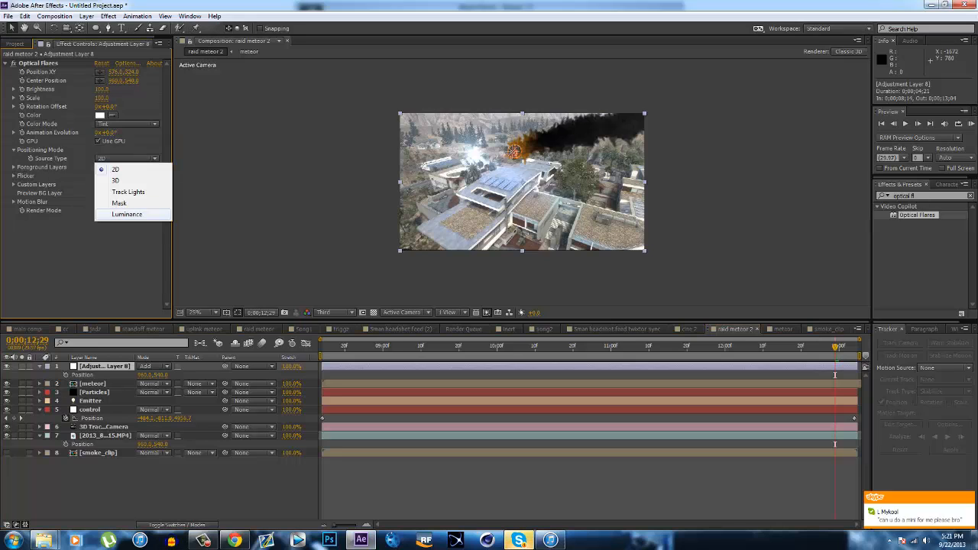
click(129, 192)
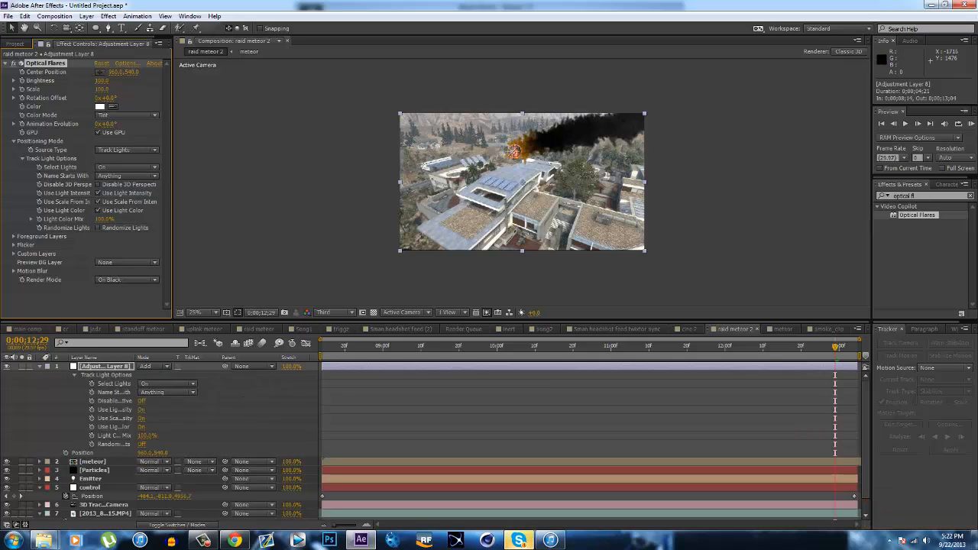
click(39, 366)
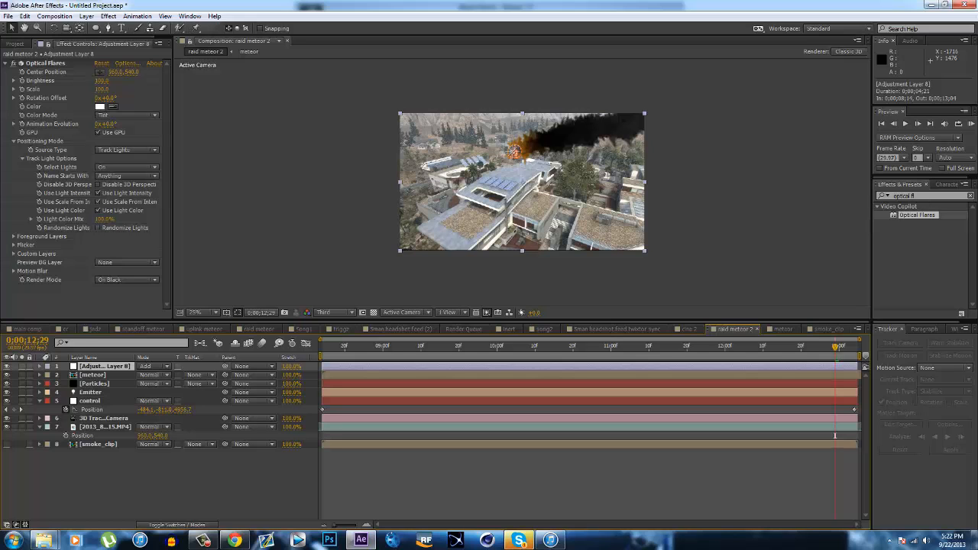
Open the Optical Flares options and load the Sun Digital preset from the Light presets
click(128, 64)
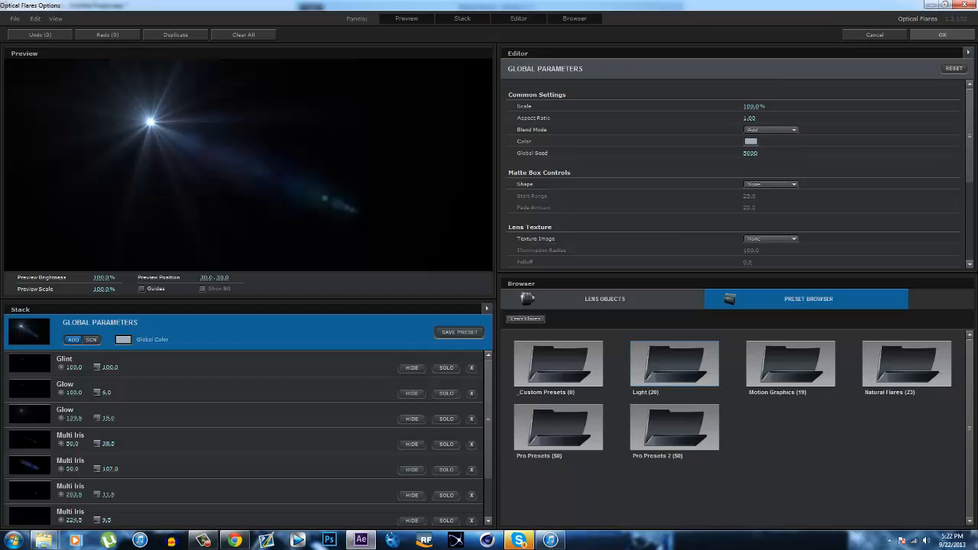
click(674, 364)
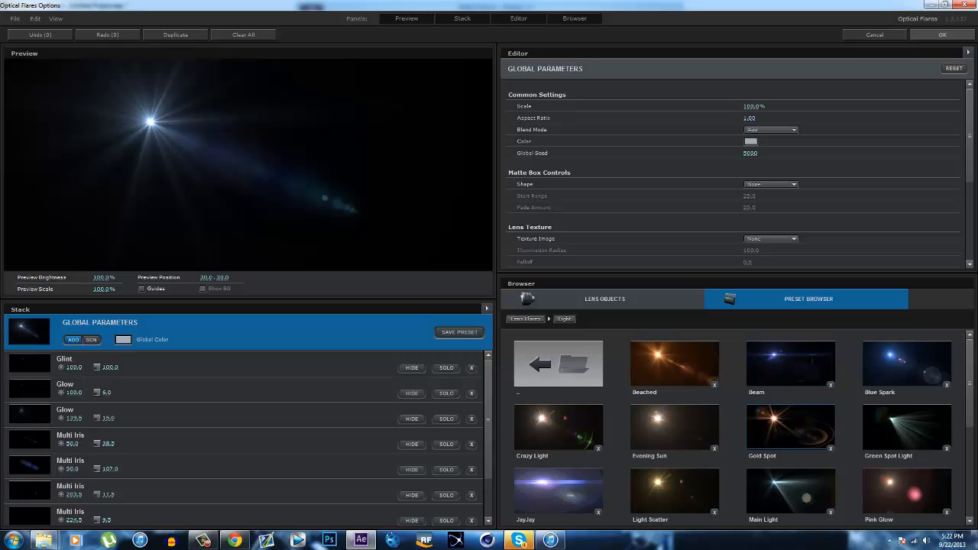
scroll(733, 430, down, 3)
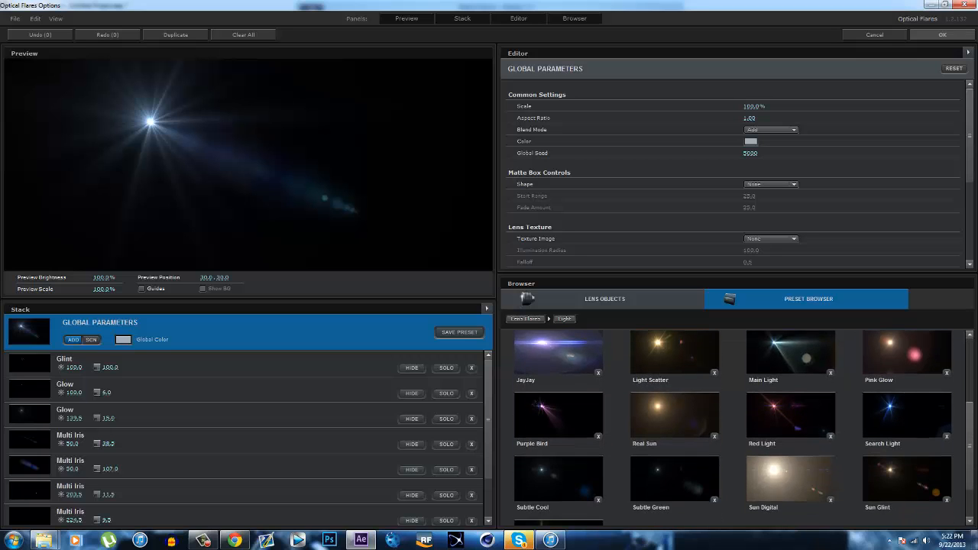
click(790, 453)
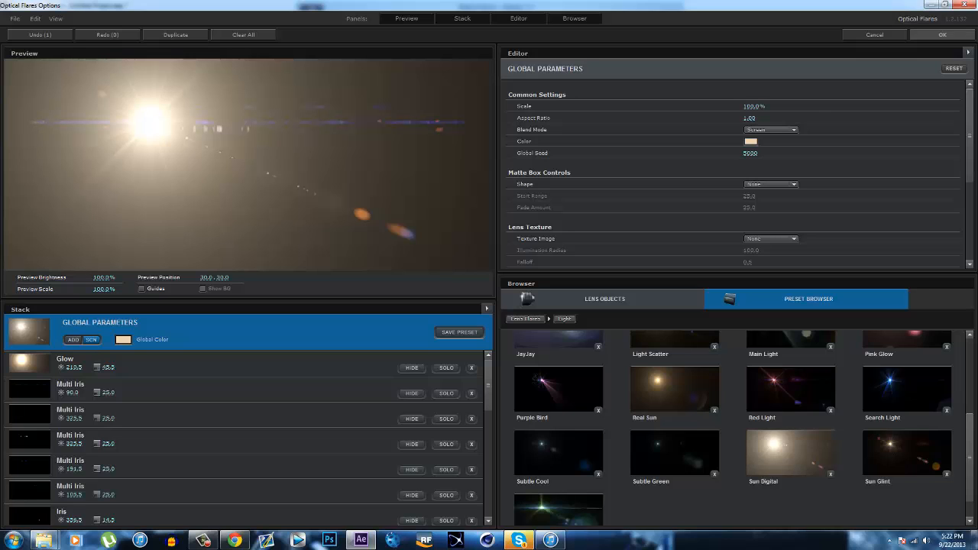
Delete all Multi Iris, Iris and Streak elements from the flare's stack, keeping only the Glow and the Glint
click(230, 389)
click(471, 393)
click(471, 393)
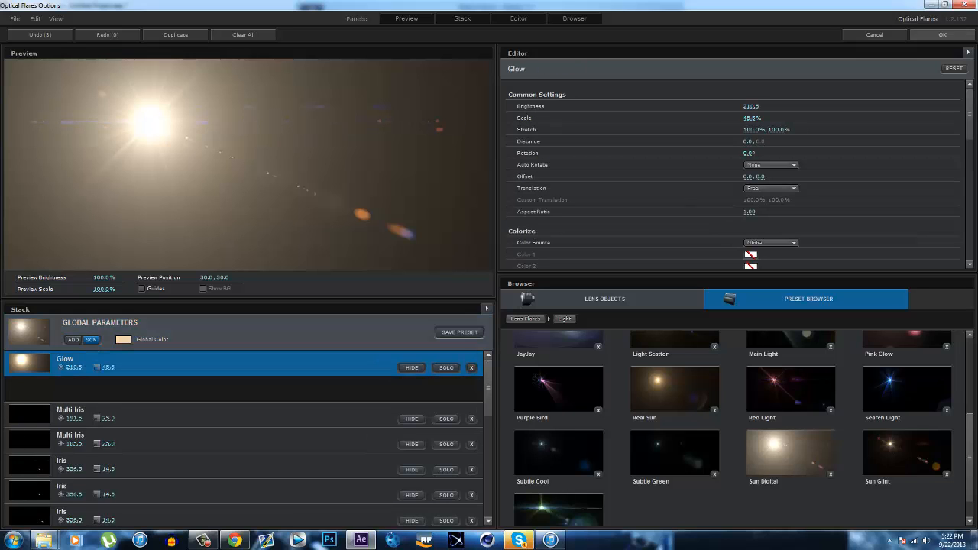
click(472, 392)
click(471, 393)
click(472, 393)
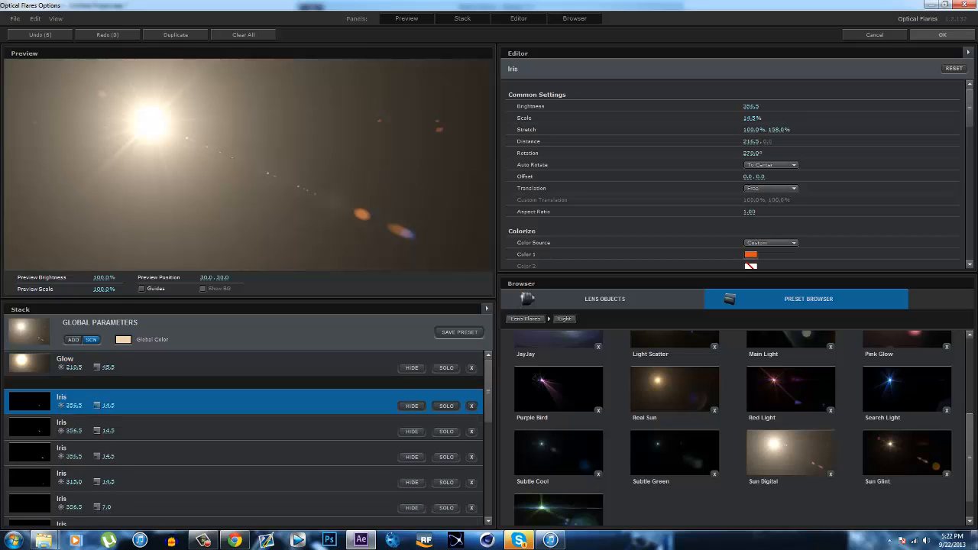
click(471, 393)
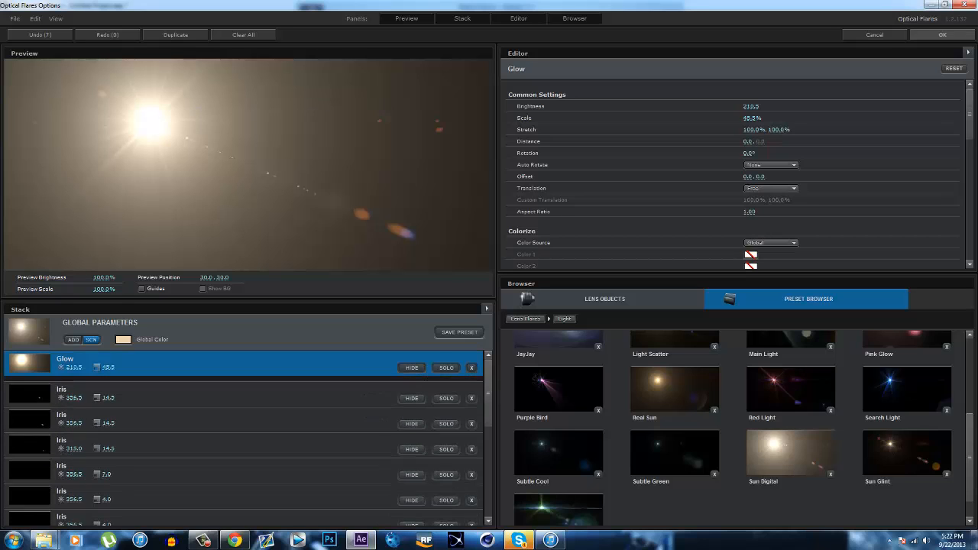
click(472, 393)
click(472, 393)
click(472, 392)
click(472, 393)
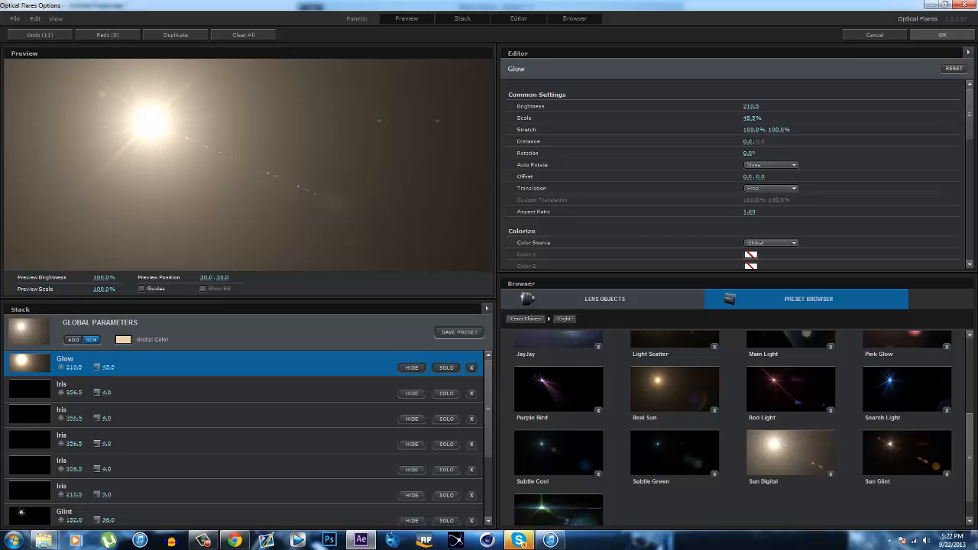
click(472, 495)
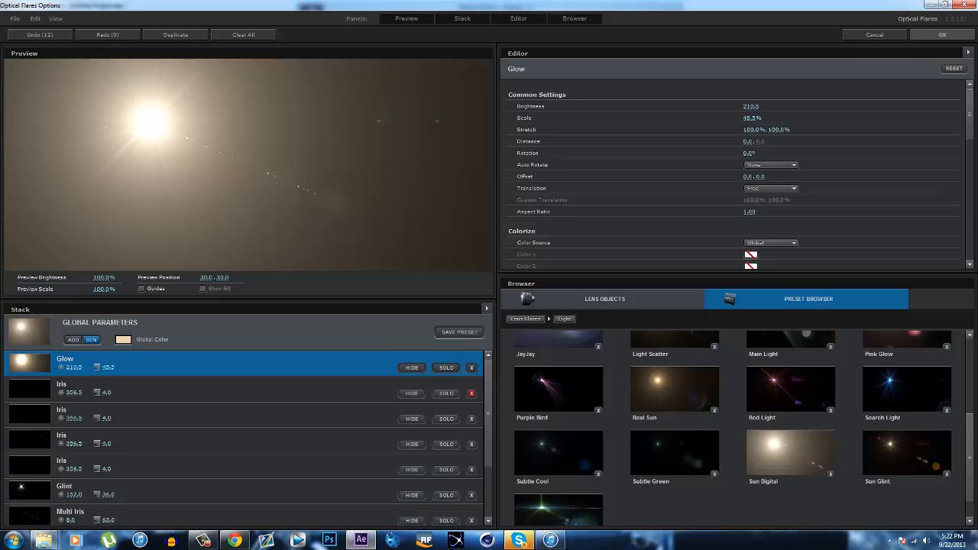
click(472, 393)
click(471, 393)
click(471, 393)
click(472, 393)
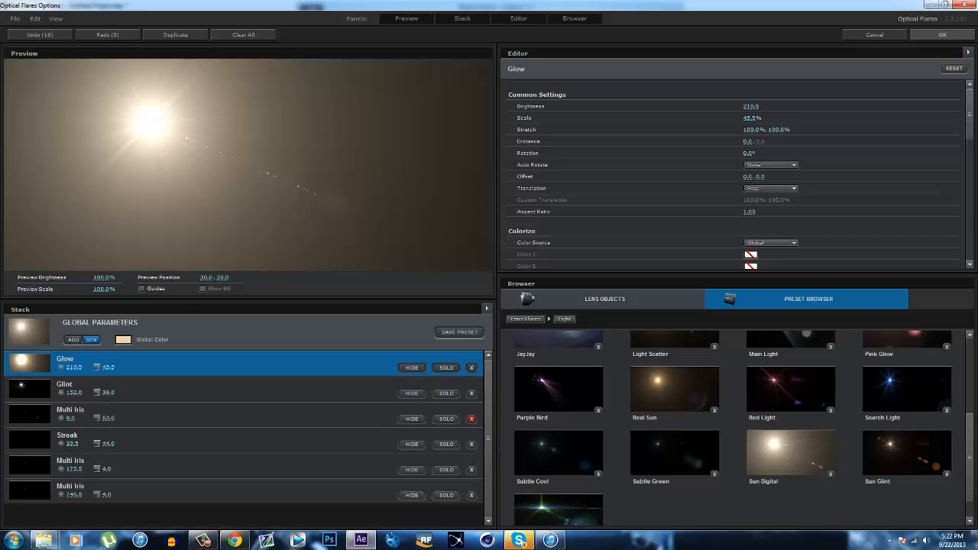
click(471, 418)
click(472, 419)
click(471, 419)
click(471, 418)
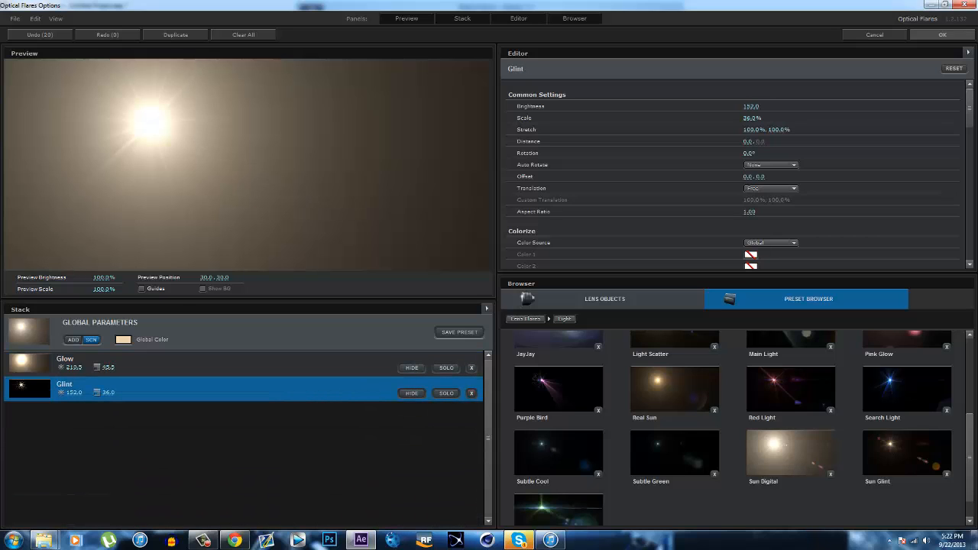
Move the flare near the center of the preview, accept the edited flare and deselect the adjustment layer
drag(150, 122, 233, 153)
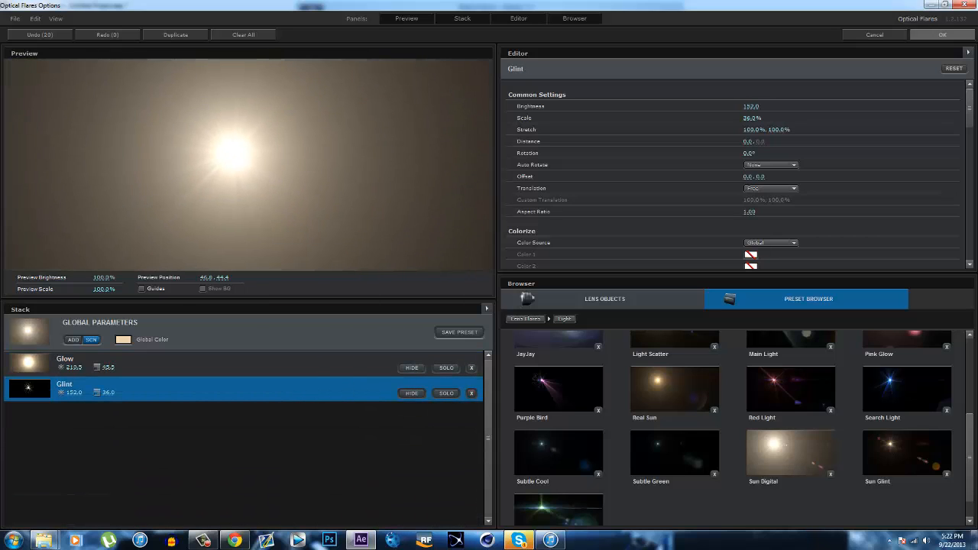
click(943, 34)
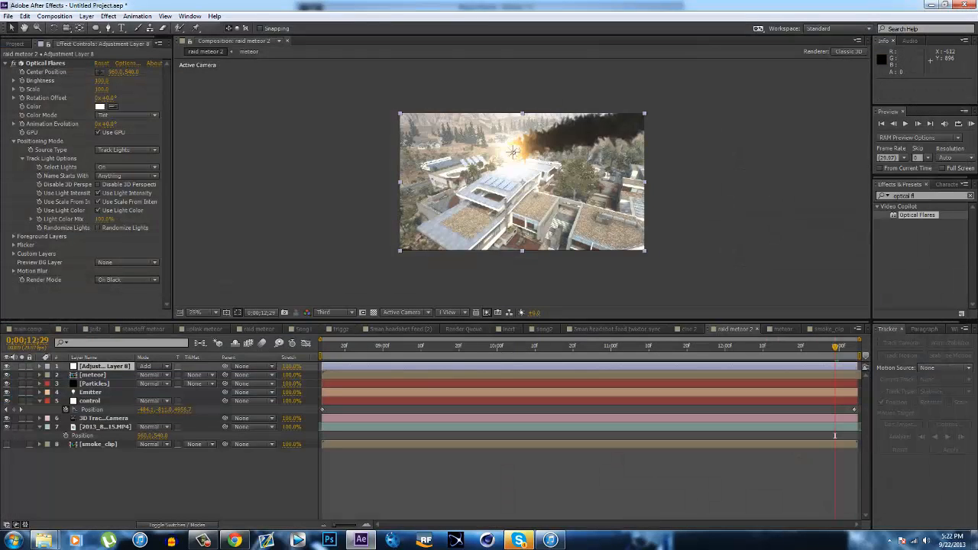
click(360, 237)
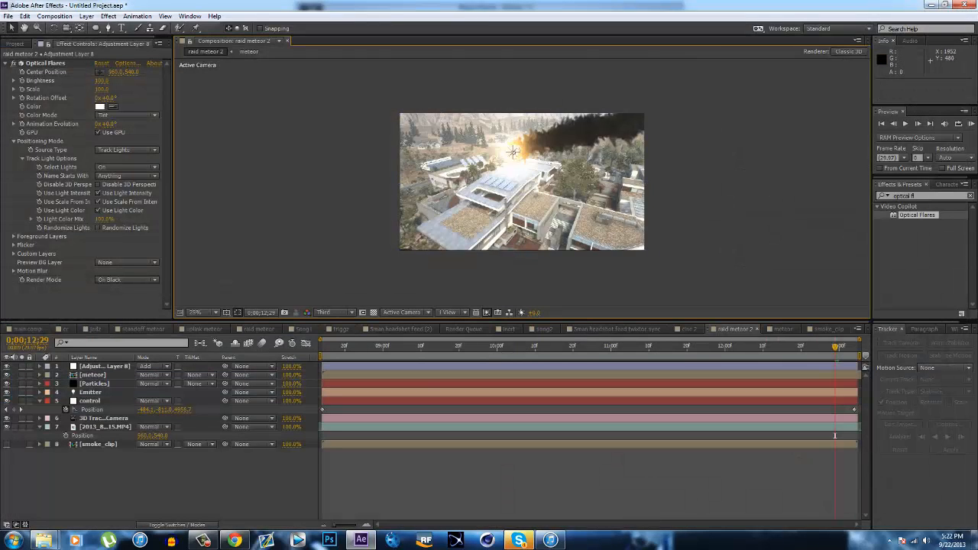
Copy the effects adjustment layer from the cc composition and paste it at the top of the raid meteor 2 layer stack
scroll(586, 157, up, 3)
scroll(522, 182, down, 2)
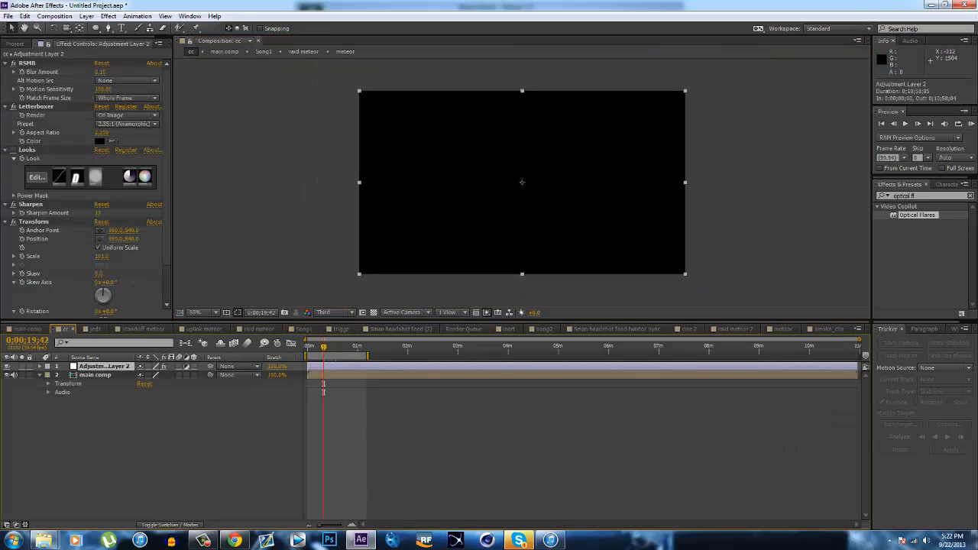
key(ctrl+c)
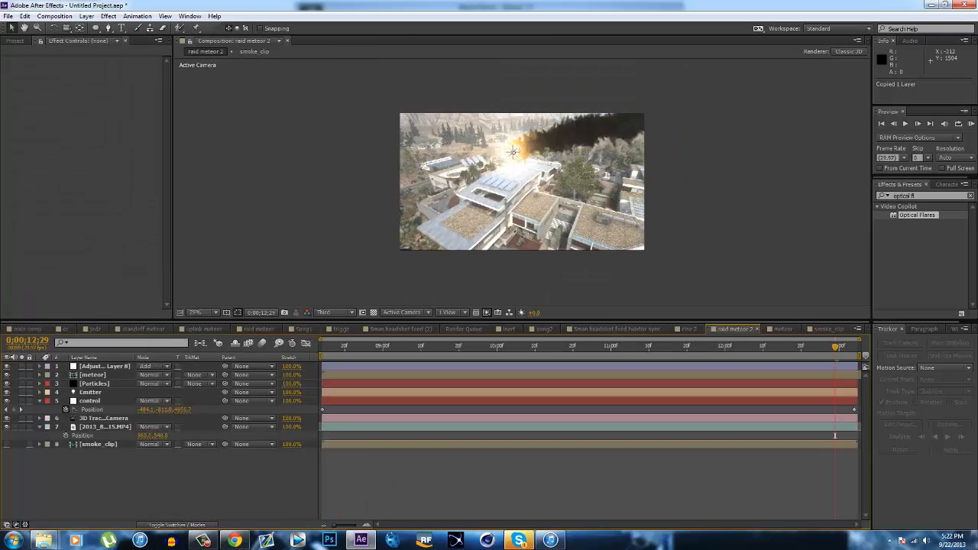
key(ctrl+v)
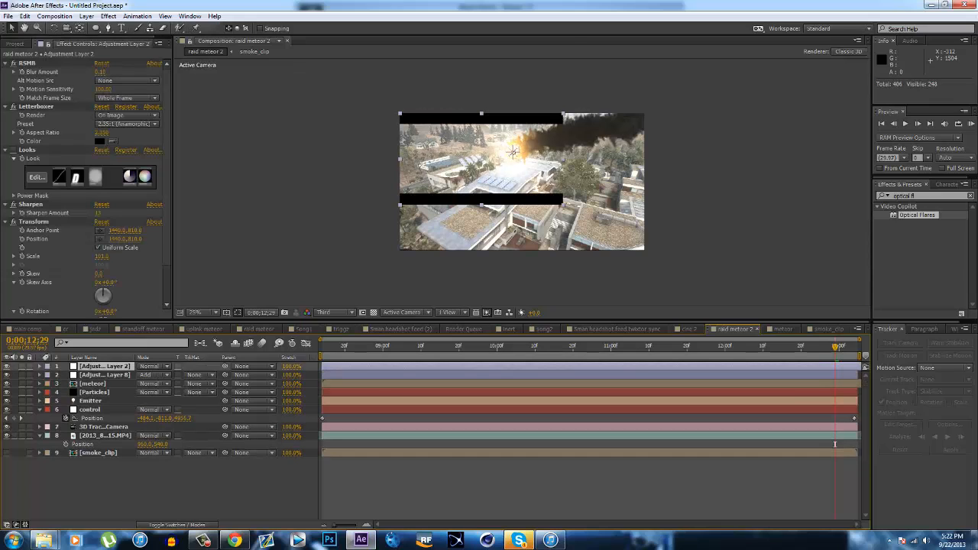
Scale the pasted adjustment layer to 157% and center it so its letterbox covers the whole frame
key(s)
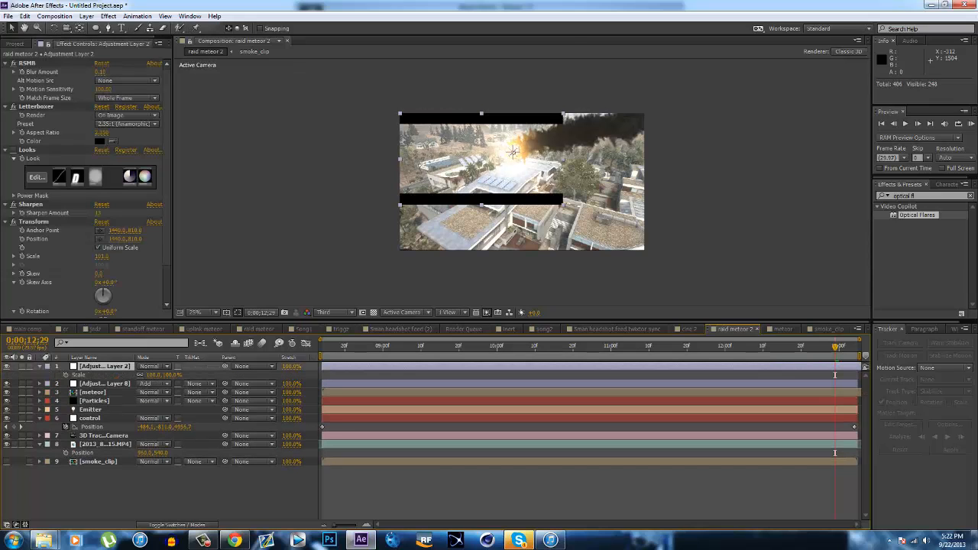
drag(153, 376, 182, 375)
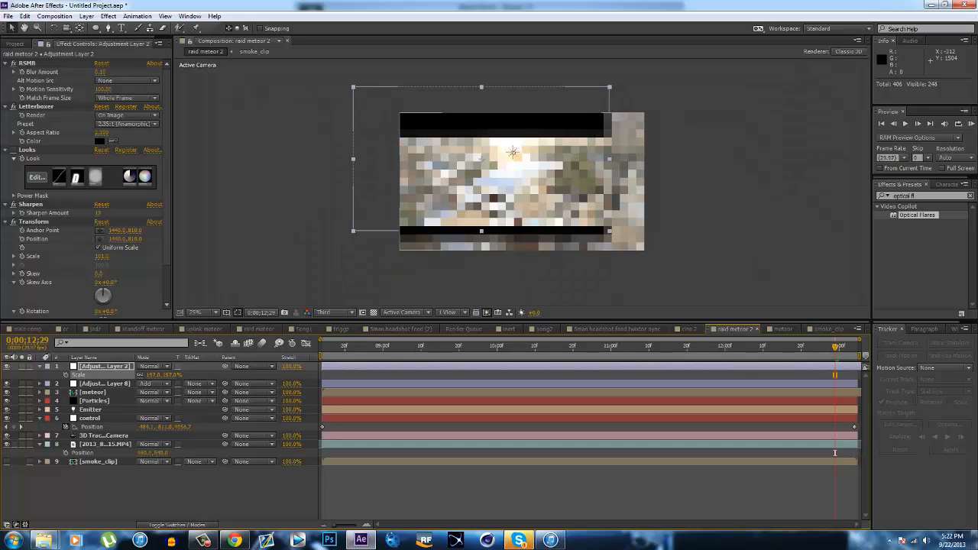
click(835, 374)
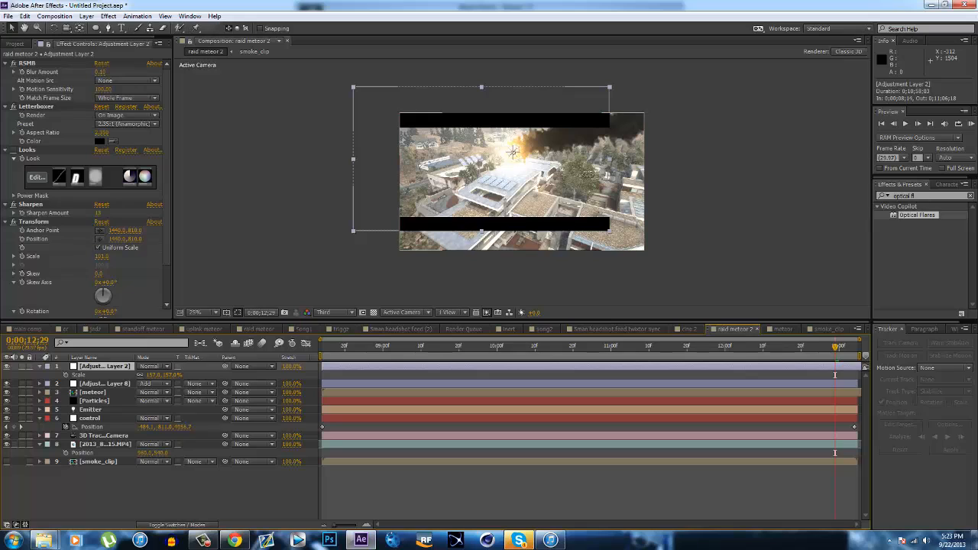
click(835, 452)
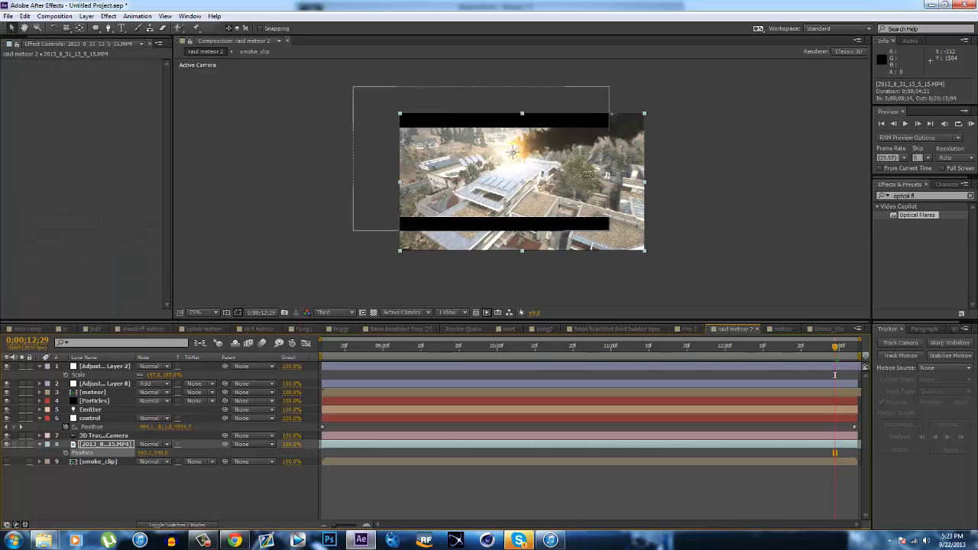
click(105, 367)
key(ctrl+Home)
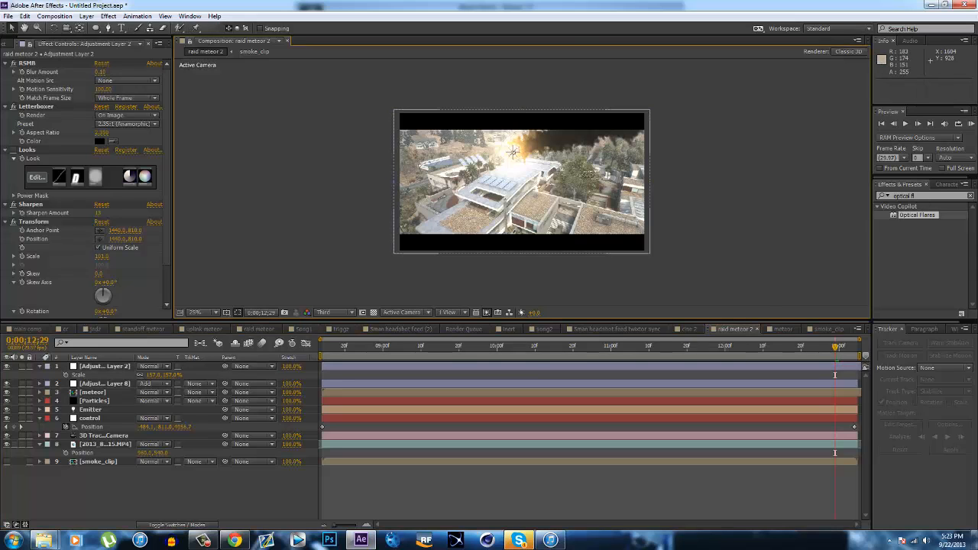
Enable the Looks effect on the pasted adjustment layer to apply its color grade to the shot
key(/)
key(comma)
key(comma)
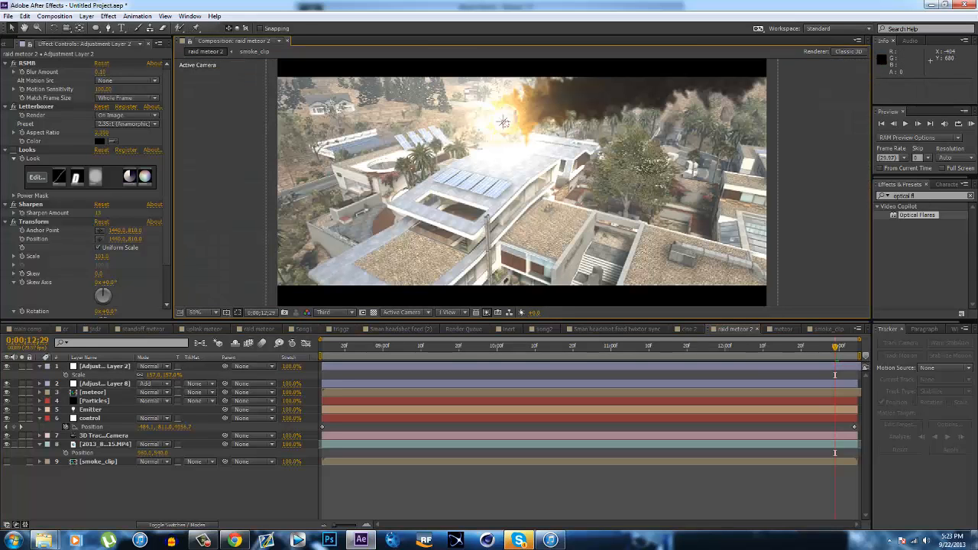
click(13, 149)
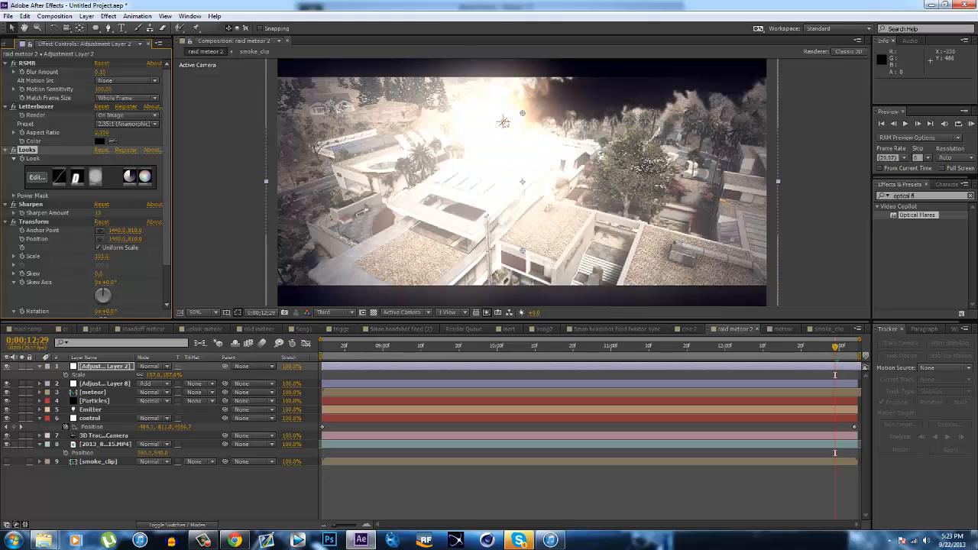
key(comma)
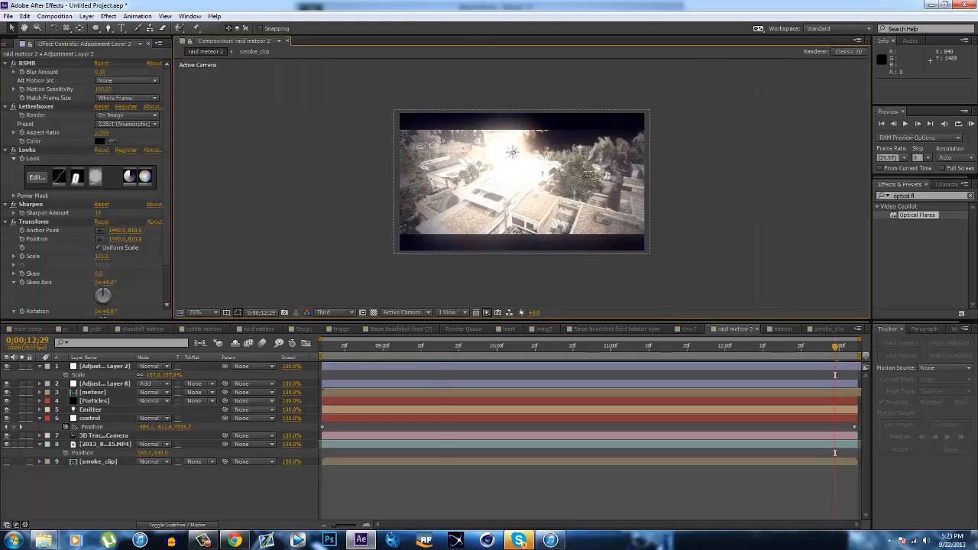
At 0;00;09;25, set the Optical Flares Scale to 80 on the flare's adjustment layer and deselect it
click(440, 347)
click(478, 347)
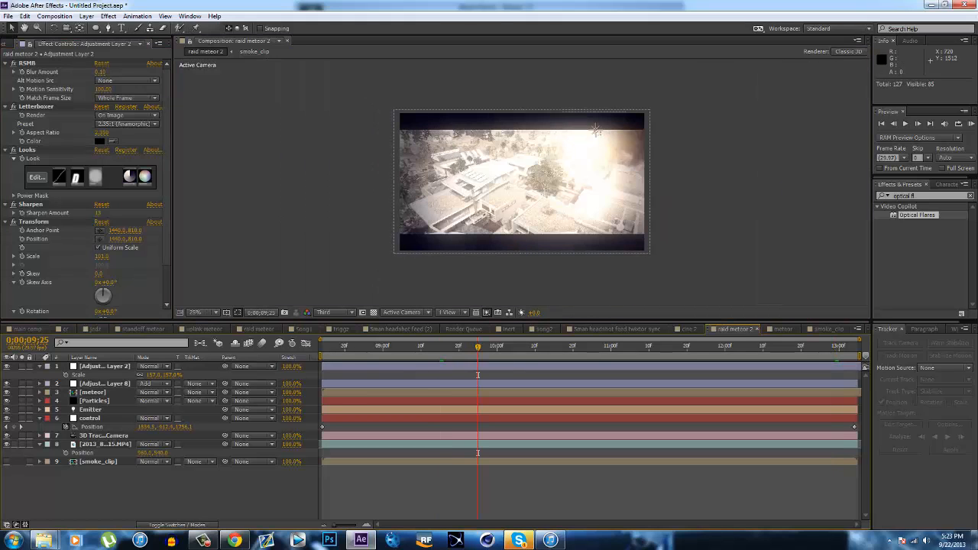
click(104, 367)
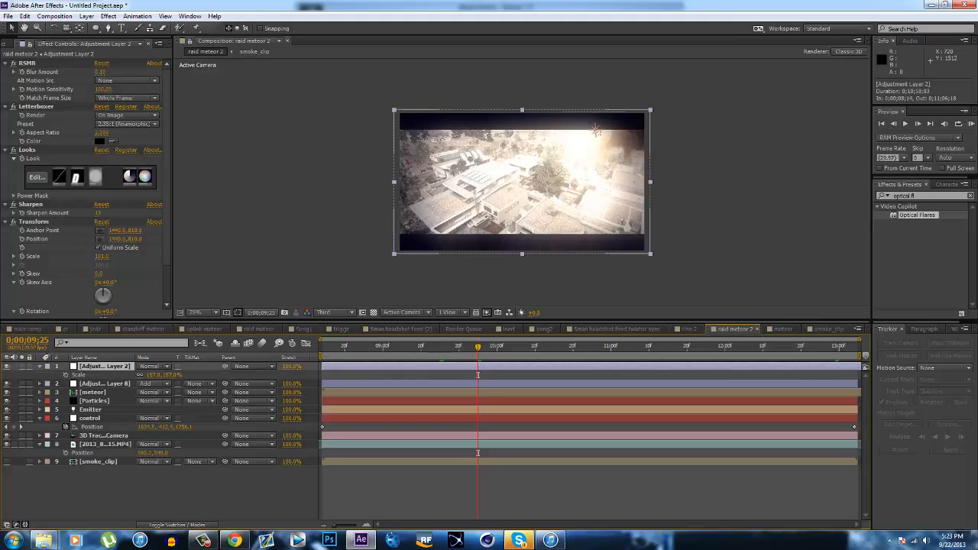
click(105, 384)
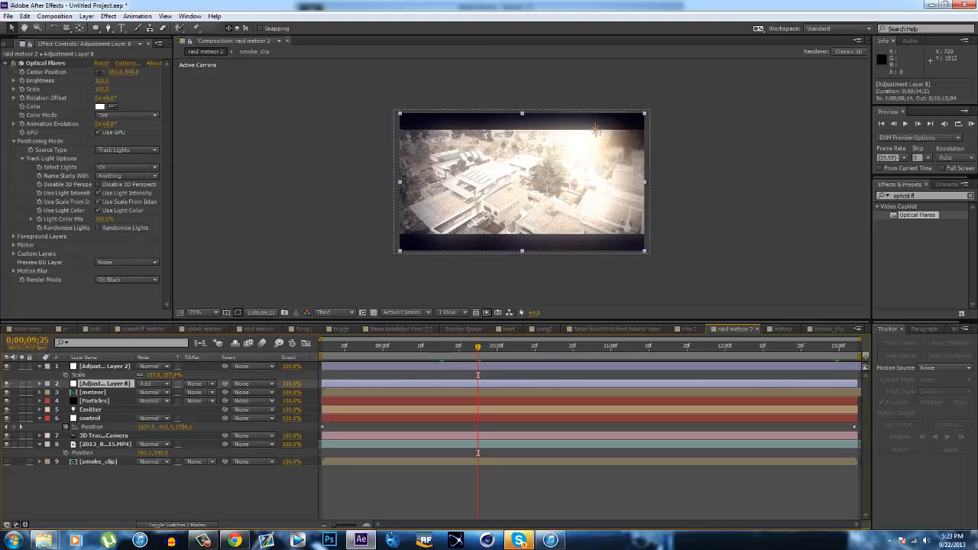
drag(101, 89, 130, 89)
click(104, 89)
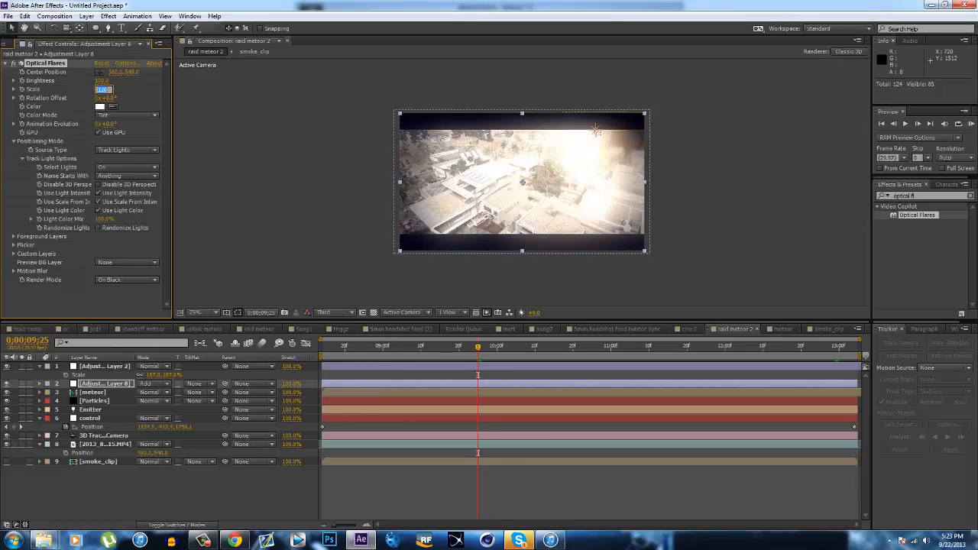
text(80)
key(Return)
click(306, 166)
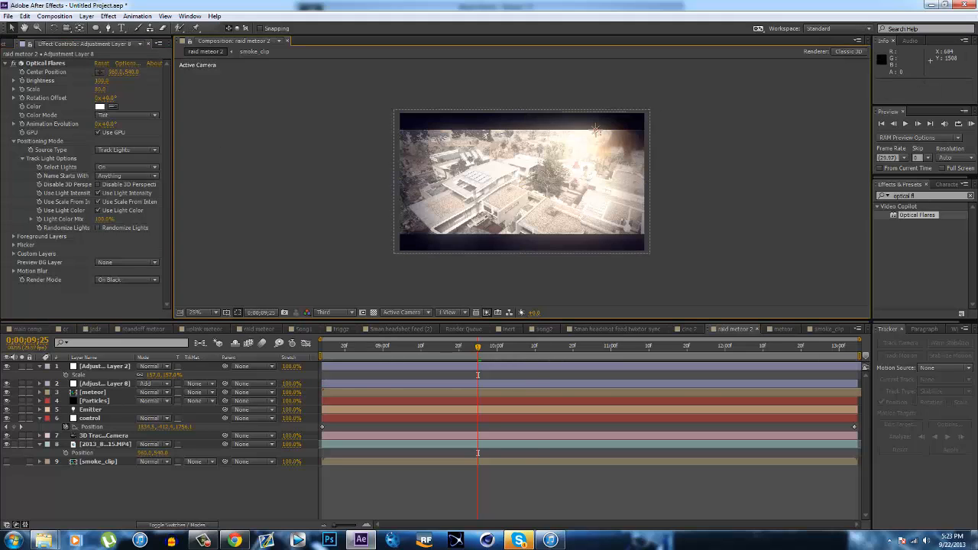
Check the graded meteor shot at several frames up to 0;00;12;25
click(536, 347)
click(570, 347)
click(672, 347)
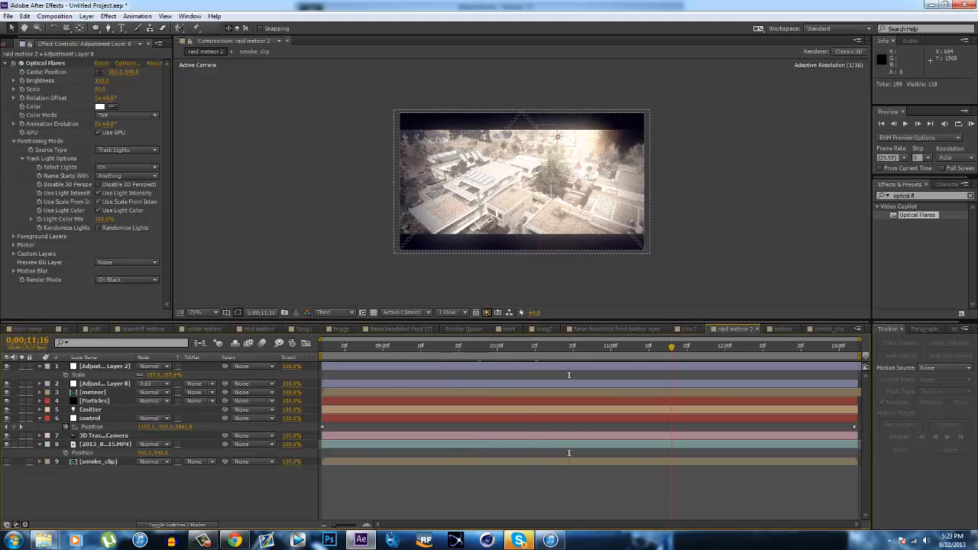
click(774, 347)
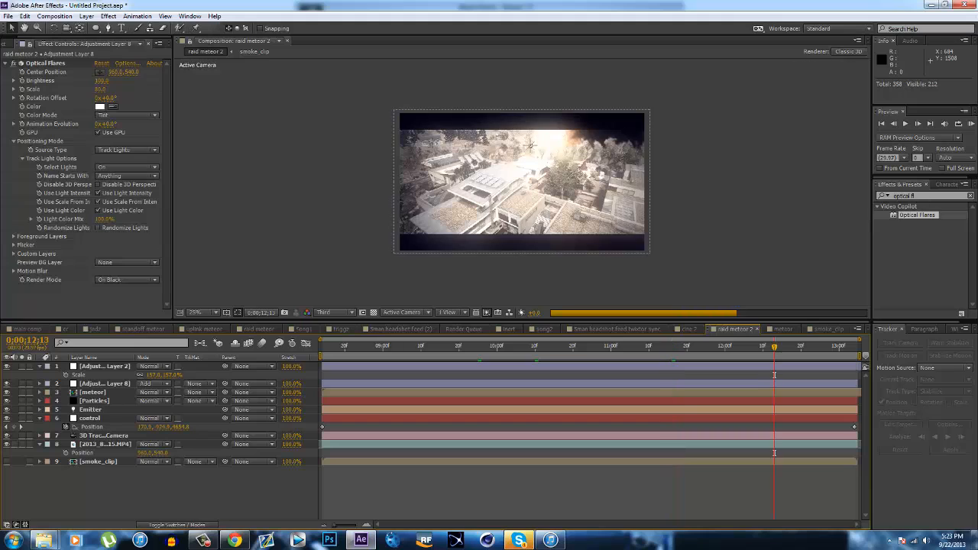
click(820, 347)
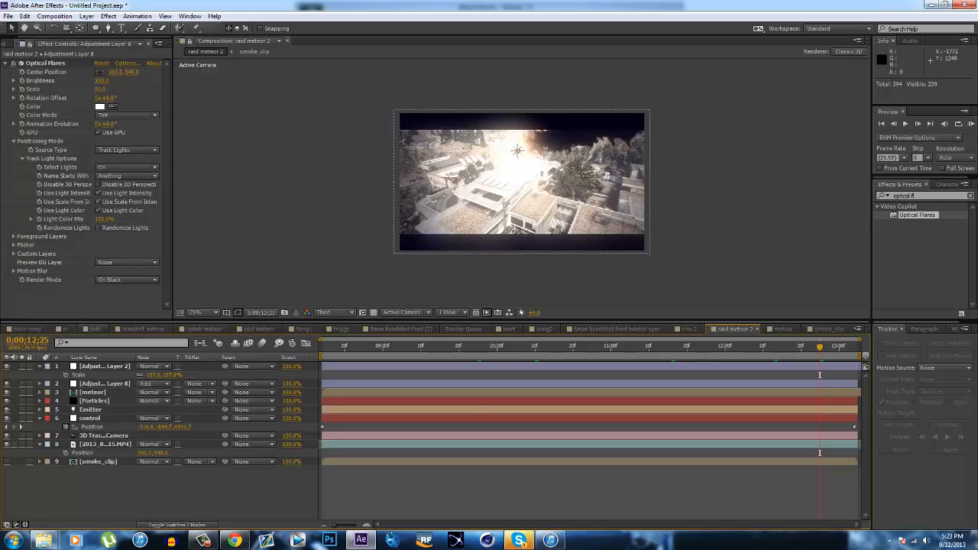
Examine the jedz composition at several frames, and view it within the main comp and cc compositions
click(95, 330)
click(669, 348)
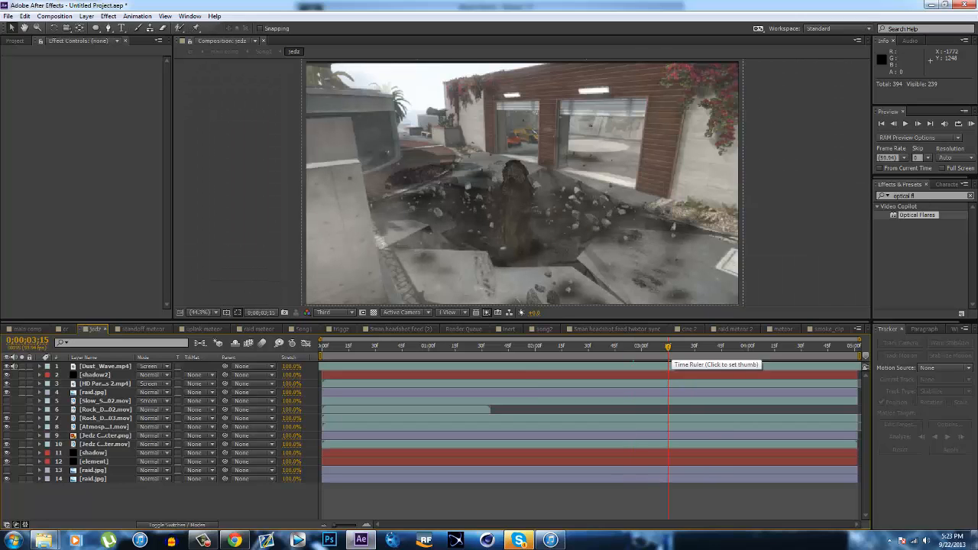
click(703, 348)
click(569, 348)
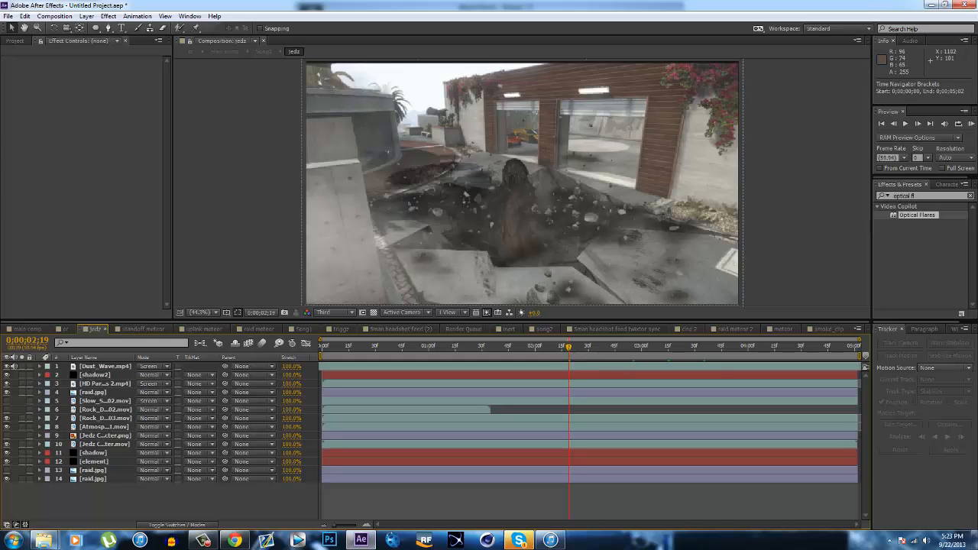
click(23, 328)
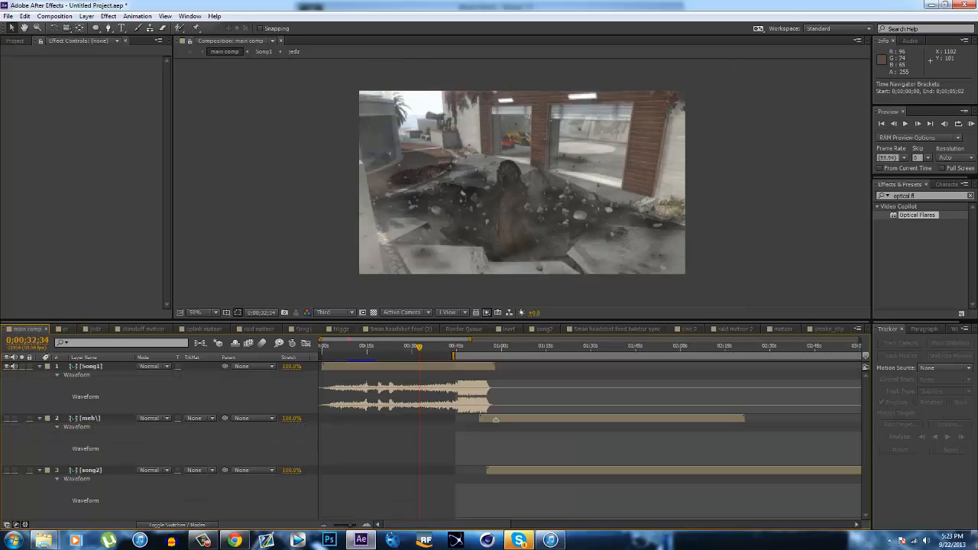
click(95, 329)
click(65, 329)
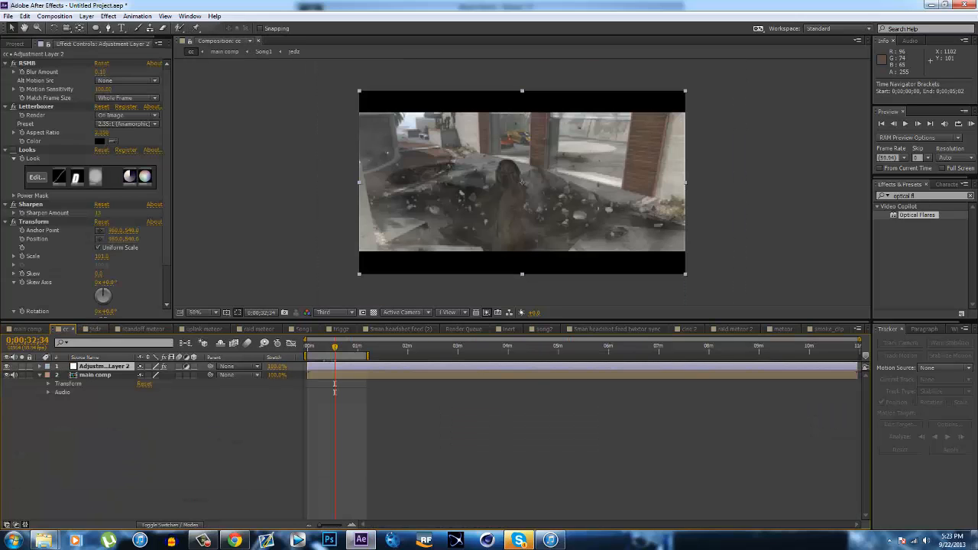
Examine the uplink meteor composition at several frames, and view the burning rock in the meteor composition with nothing selected
click(143, 329)
click(203, 329)
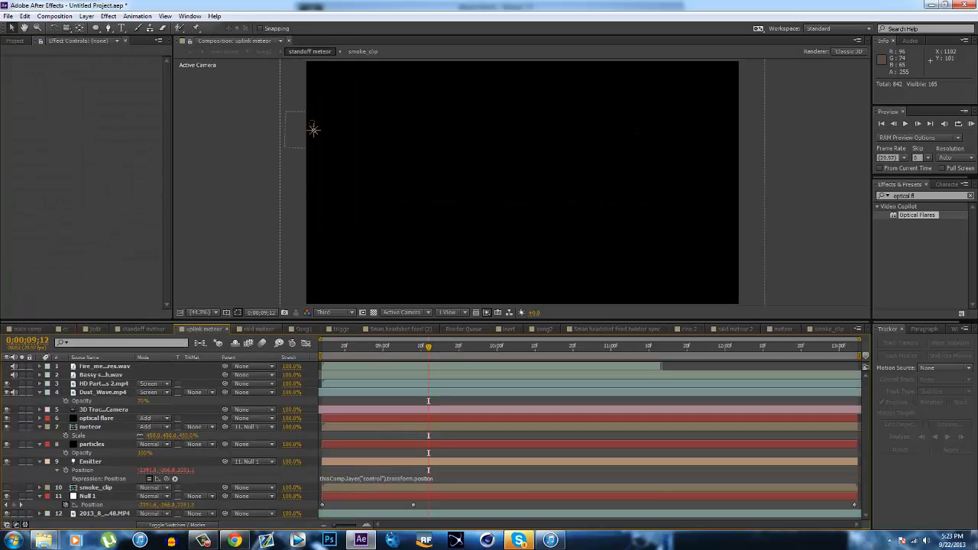
click(532, 347)
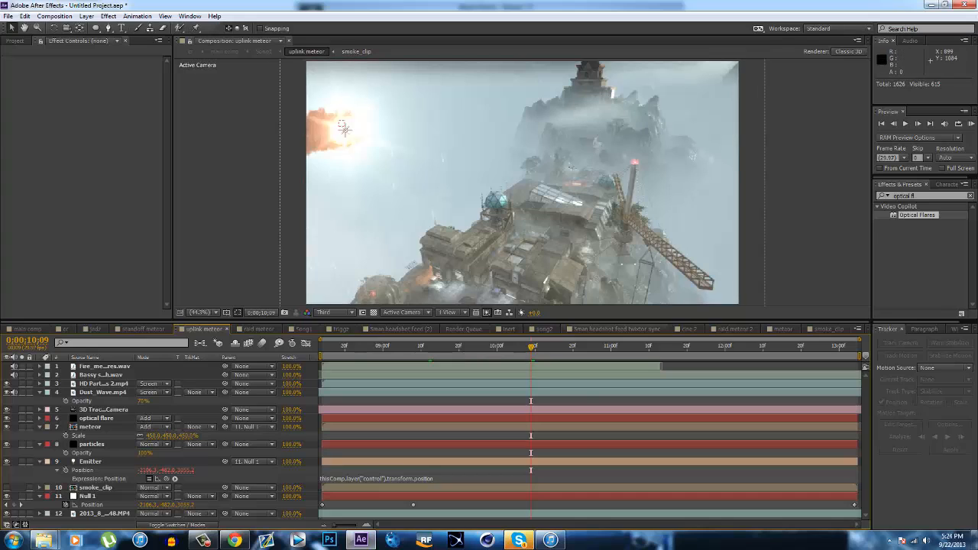
click(585, 347)
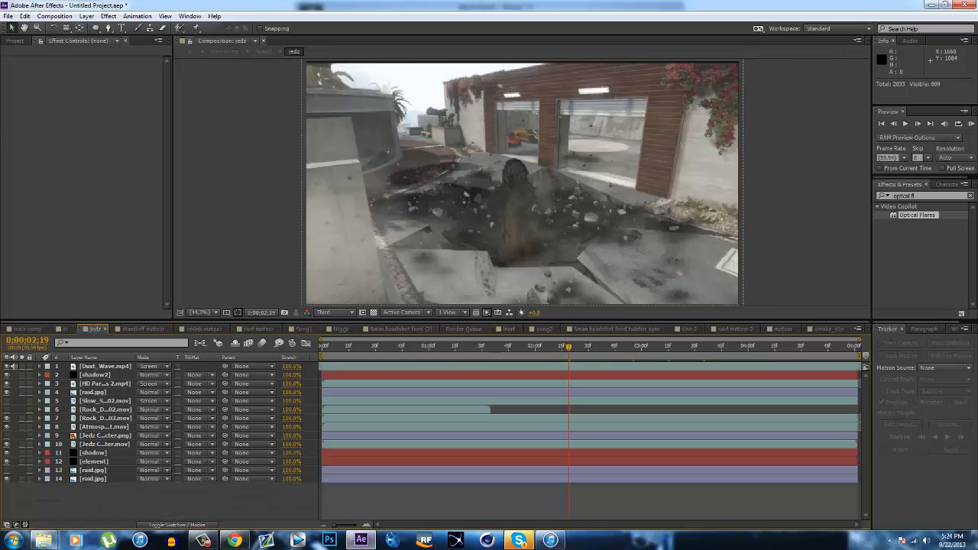
click(783, 328)
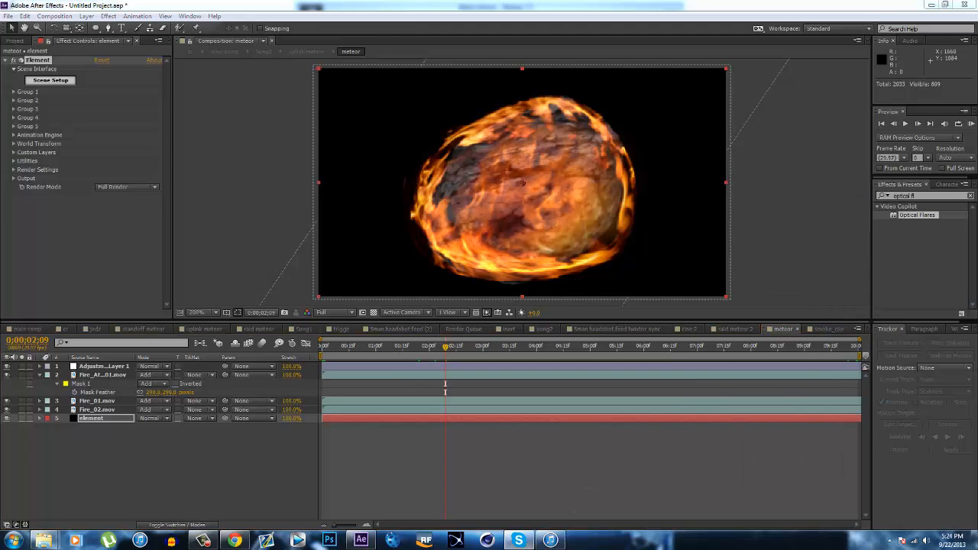
click(588, 467)
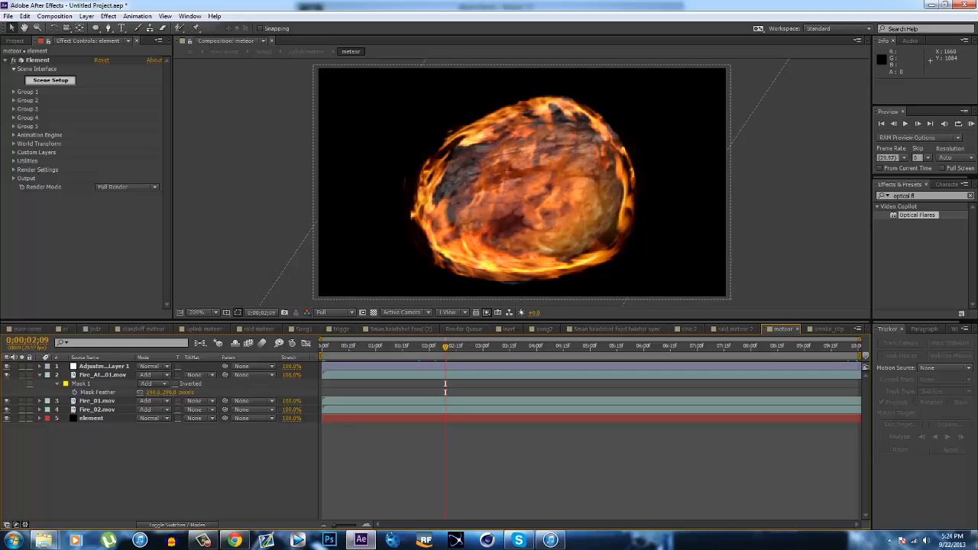